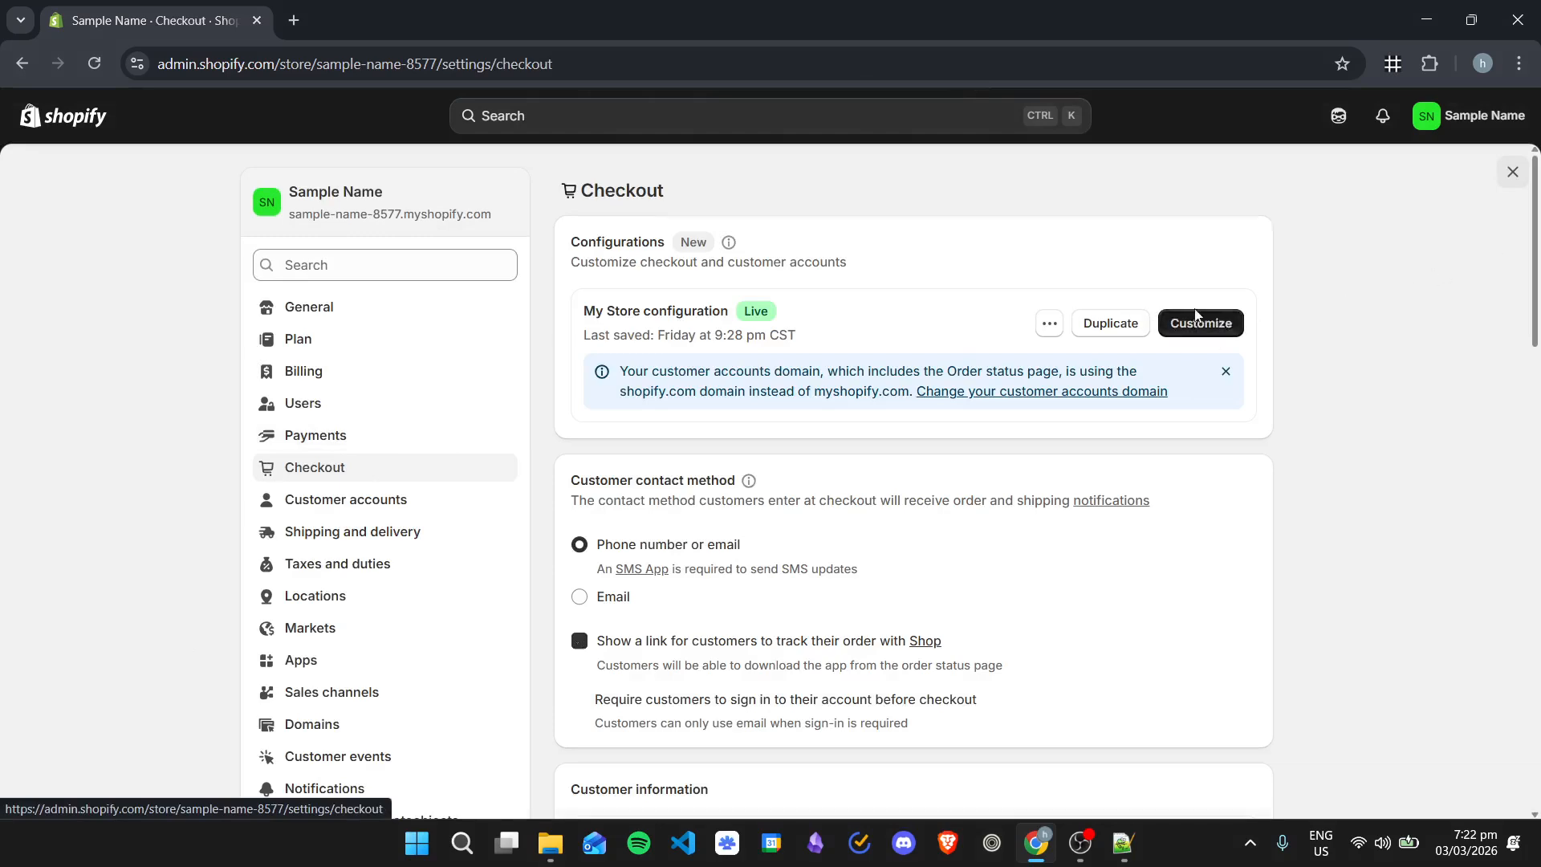
# - Open the live store configuration in the checkout editor, look over the checkout form preview, and exit the editor
pyautogui.click(1226, 324)
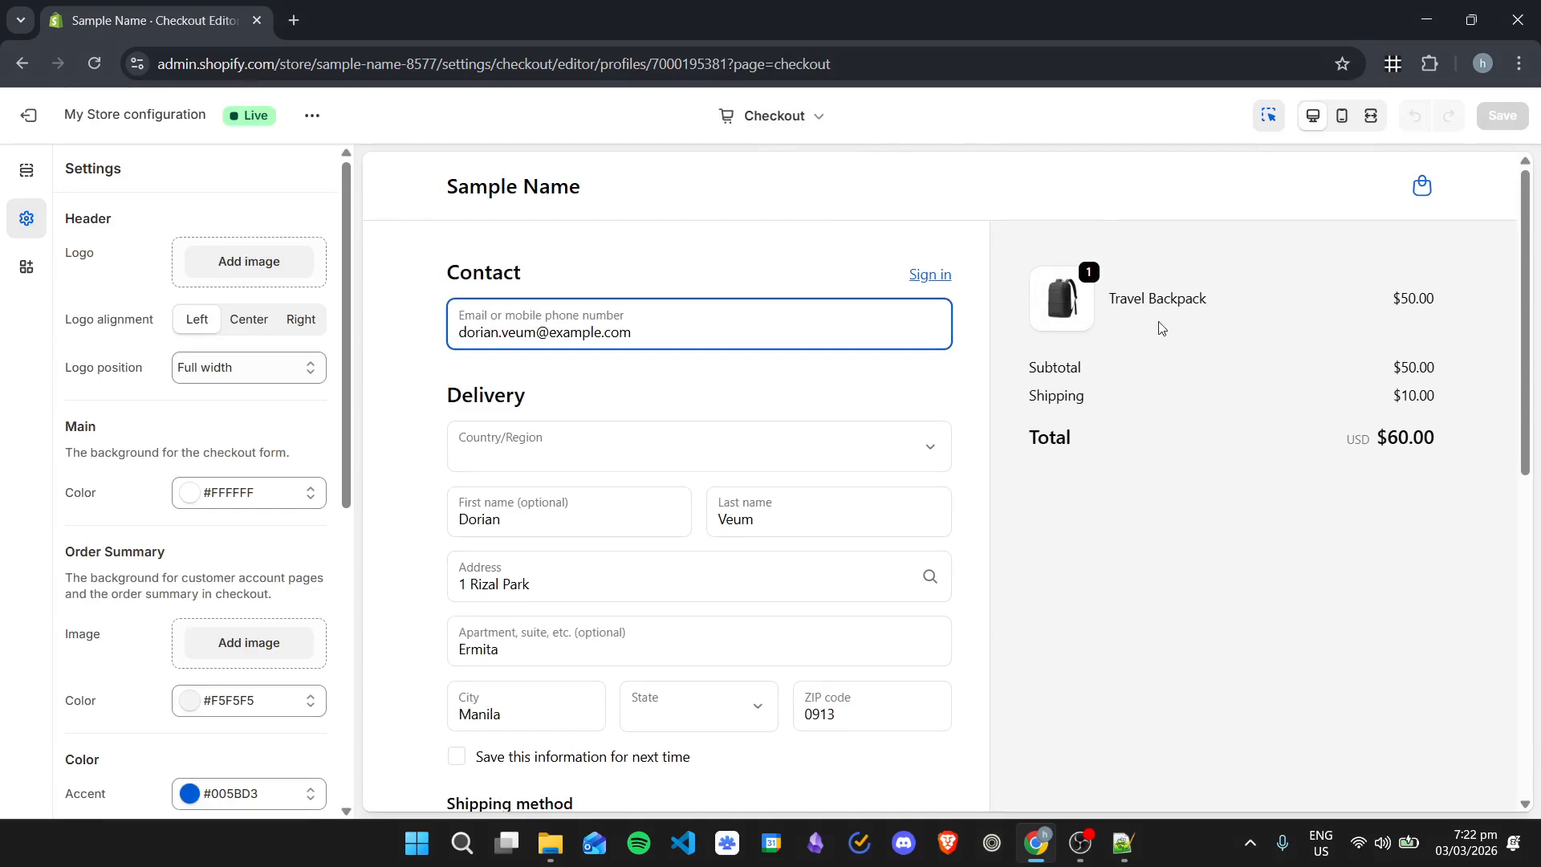
pyautogui.scroll(-6, 811, 455)
pyautogui.scroll(6, 937, 518)
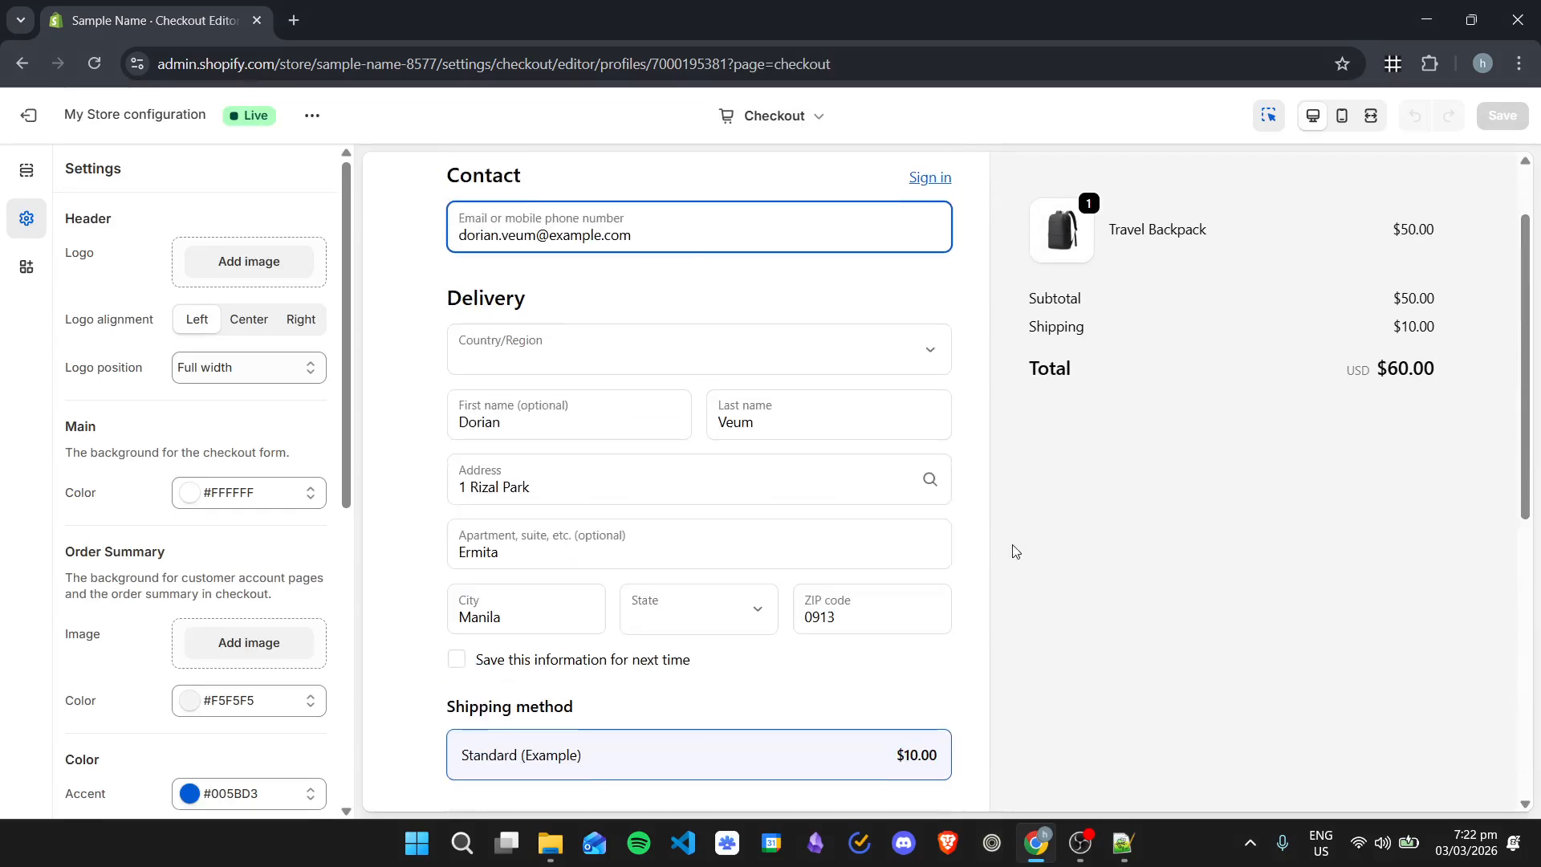
pyautogui.click(28, 114)
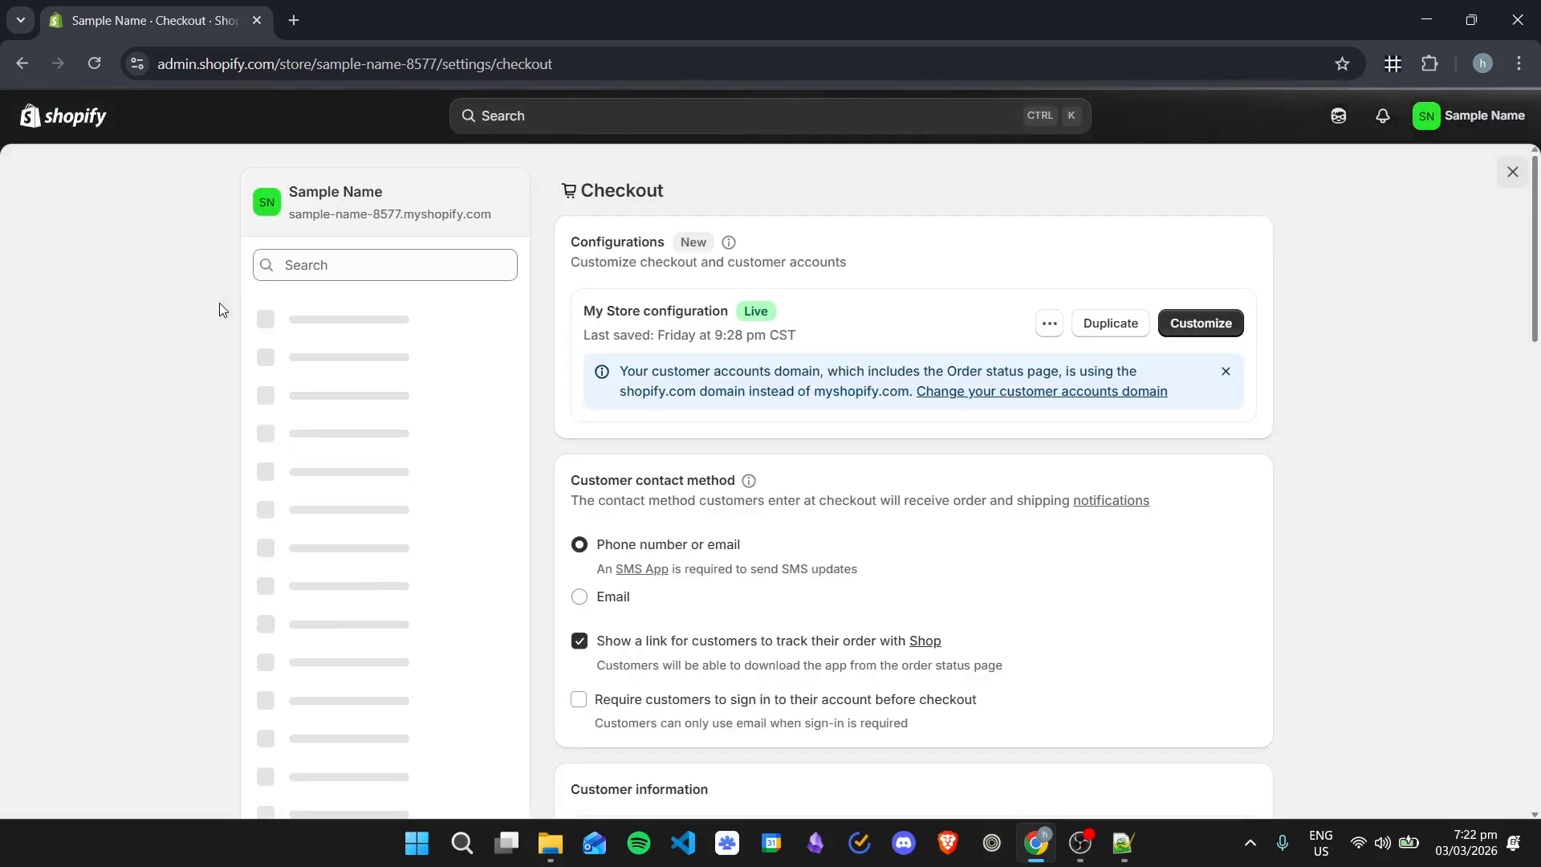
# - Leave the settings and open the online store's current theme, Copy of Dawn, for editing
pyautogui.click(1512, 171)
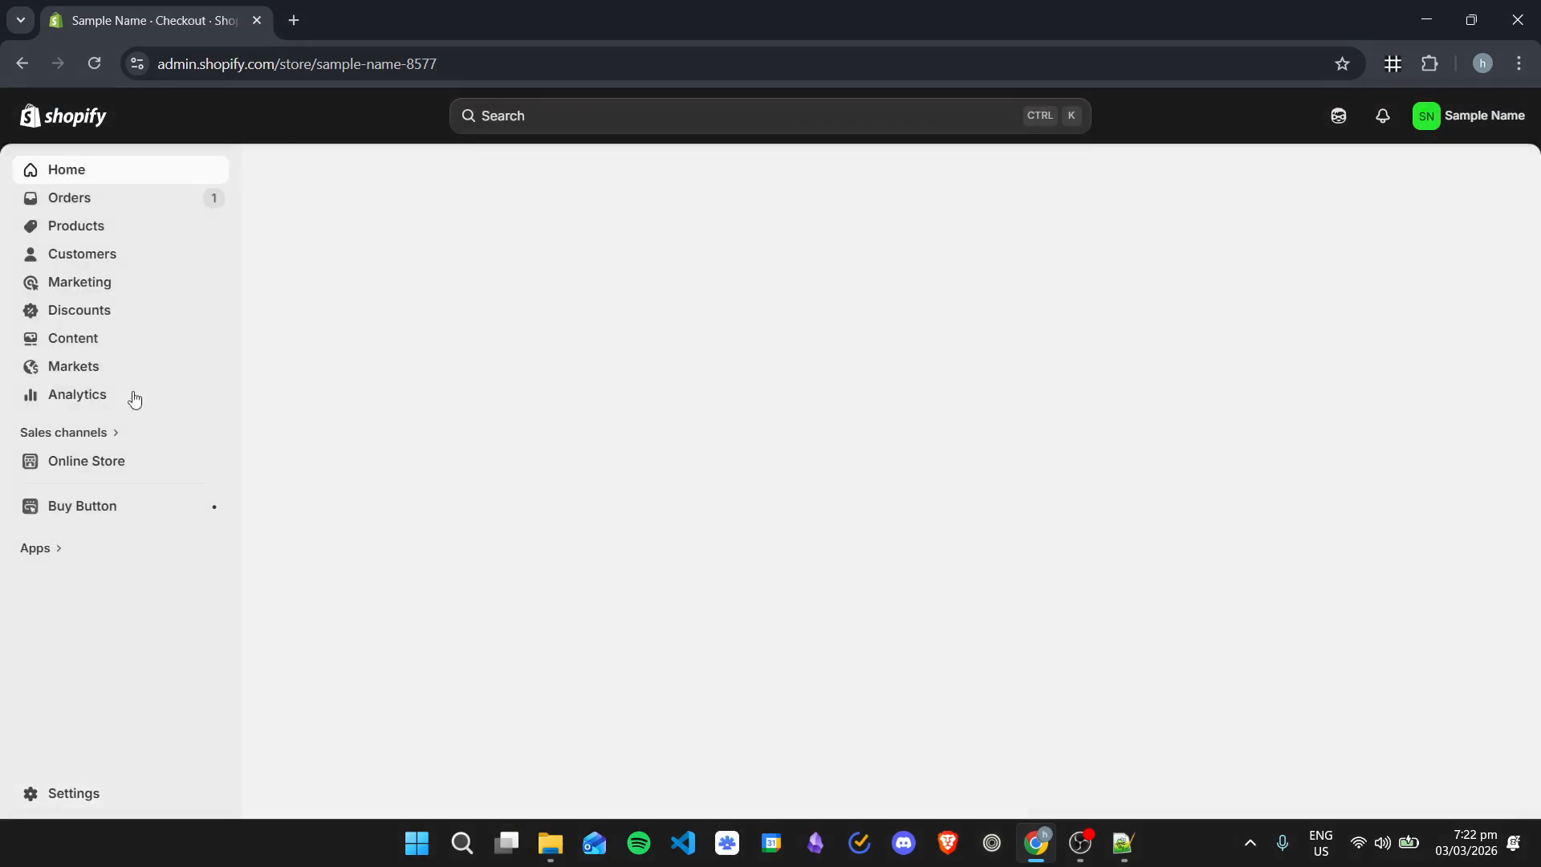
pyautogui.click(124, 462)
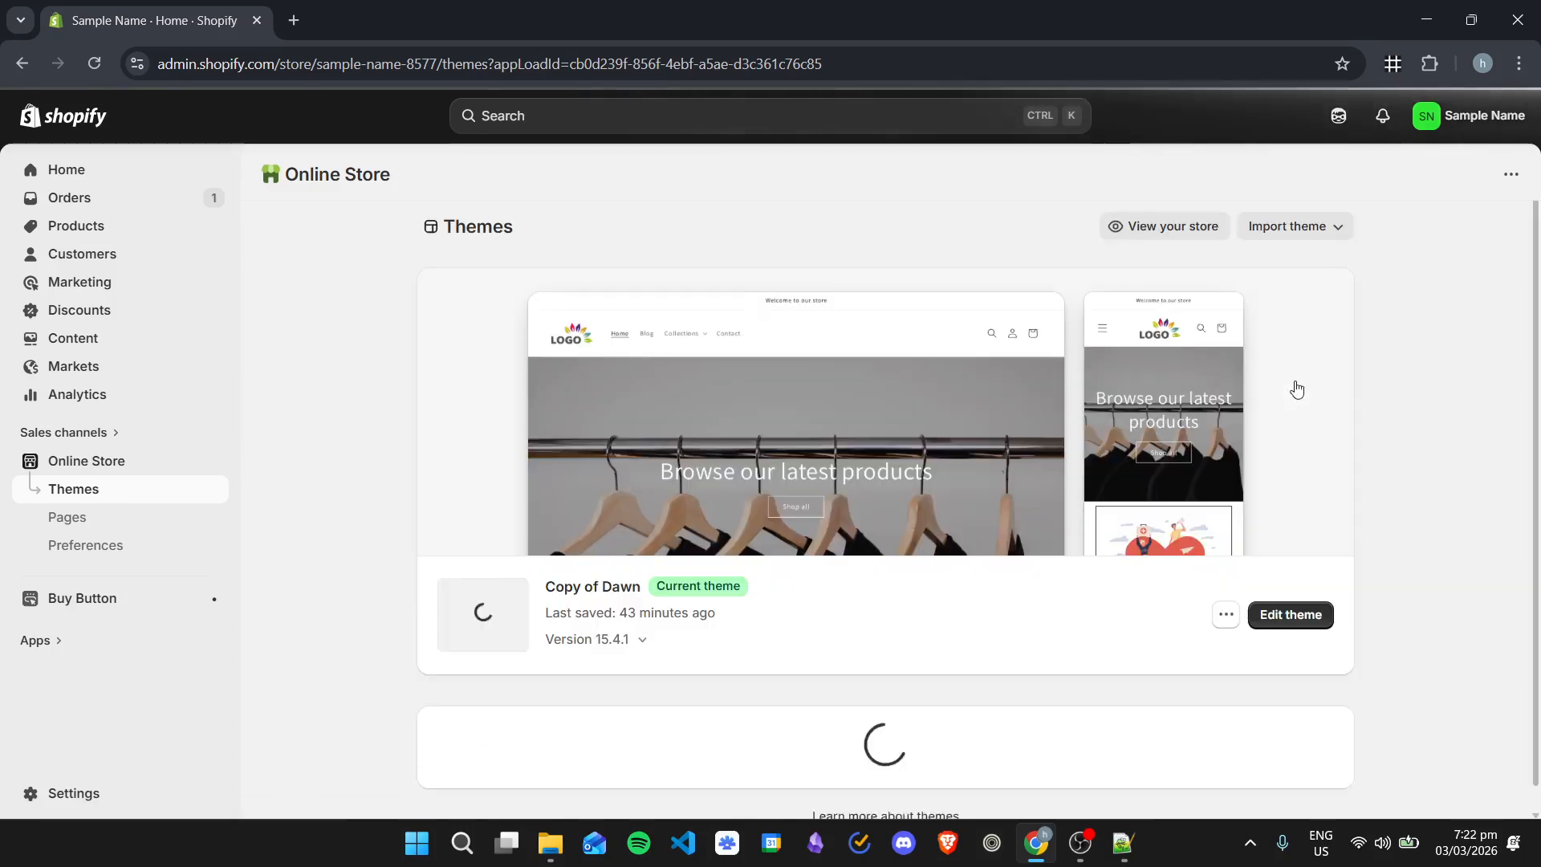
pyautogui.click(1291, 612)
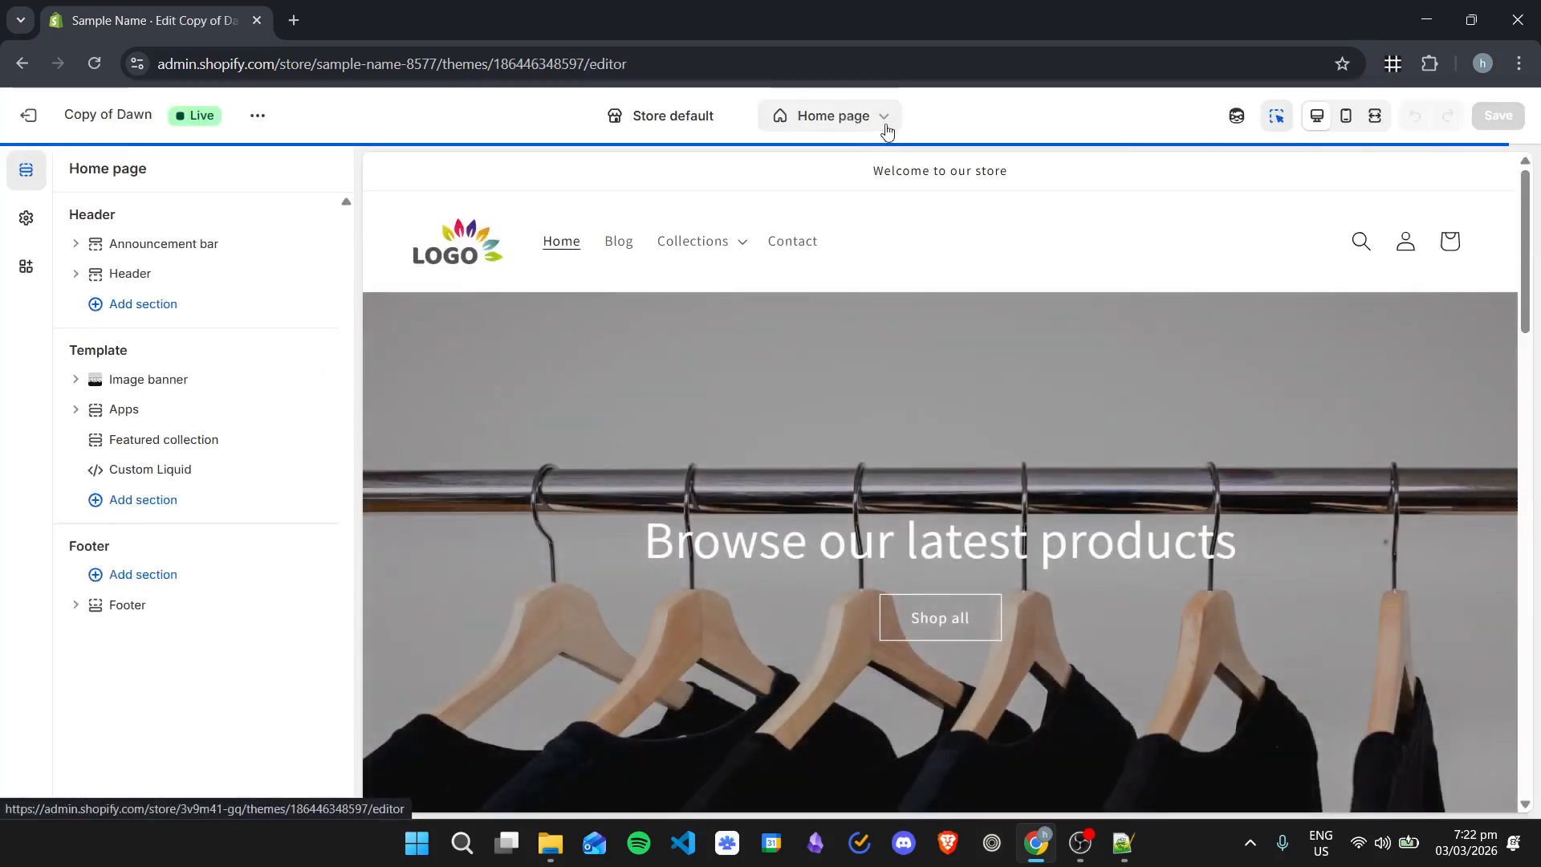
# - Switch the theme editor from the home page to checkout and customer accounts
pyautogui.click(885, 123)
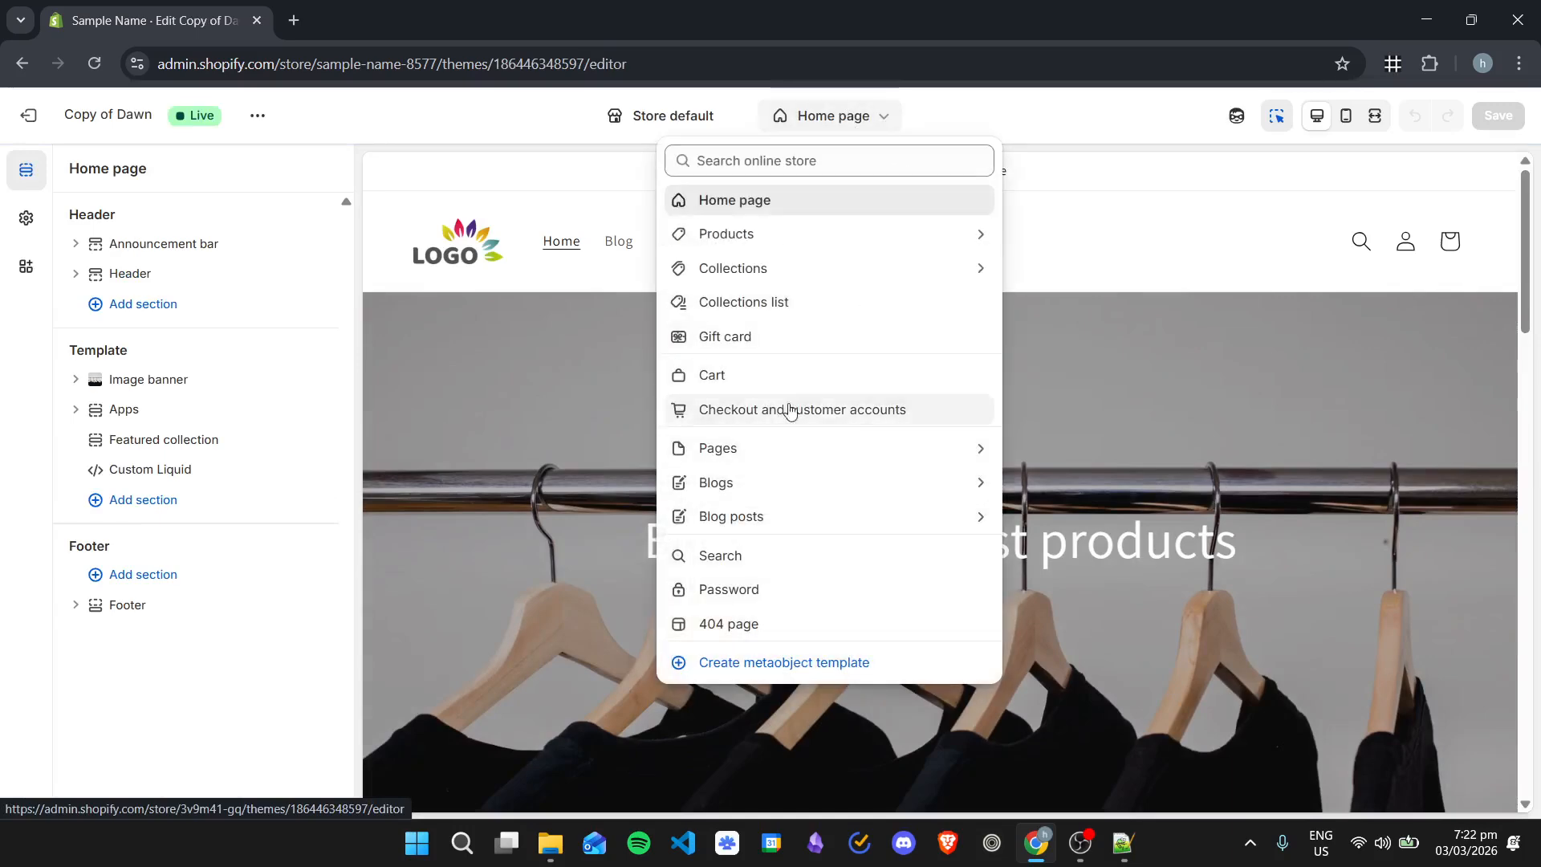
pyautogui.click(964, 413)
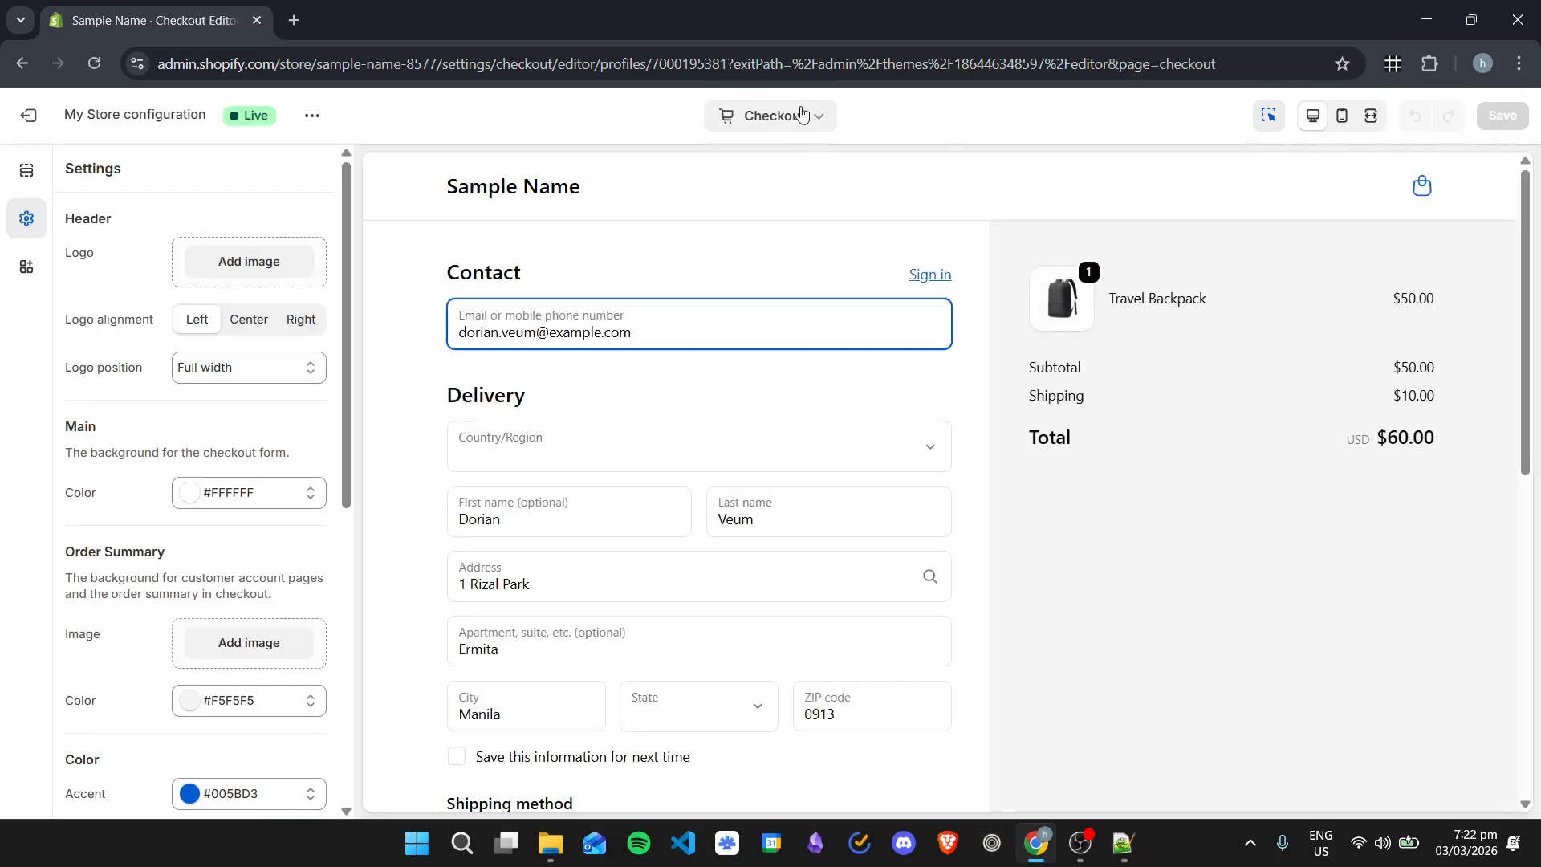
pyautogui.click(771, 115)
pyautogui.click(1123, 175)
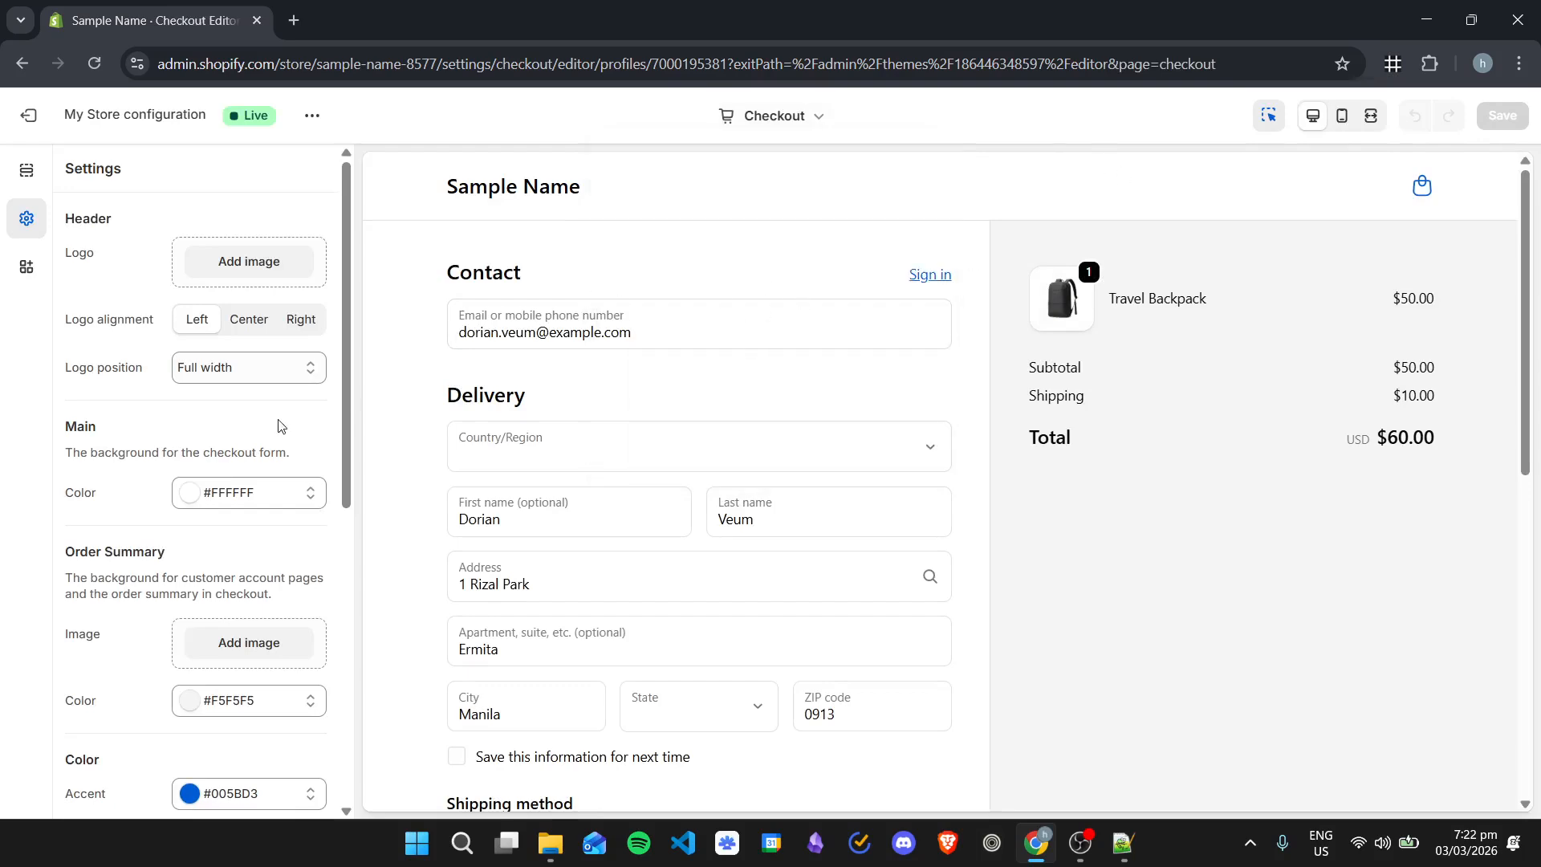
# - Use the existing logo PNG as the checkout header logo and set its width to 140 px
pyautogui.scroll(-1, 272, 418)
pyautogui.scroll(1, 281, 361)
pyautogui.click(255, 266)
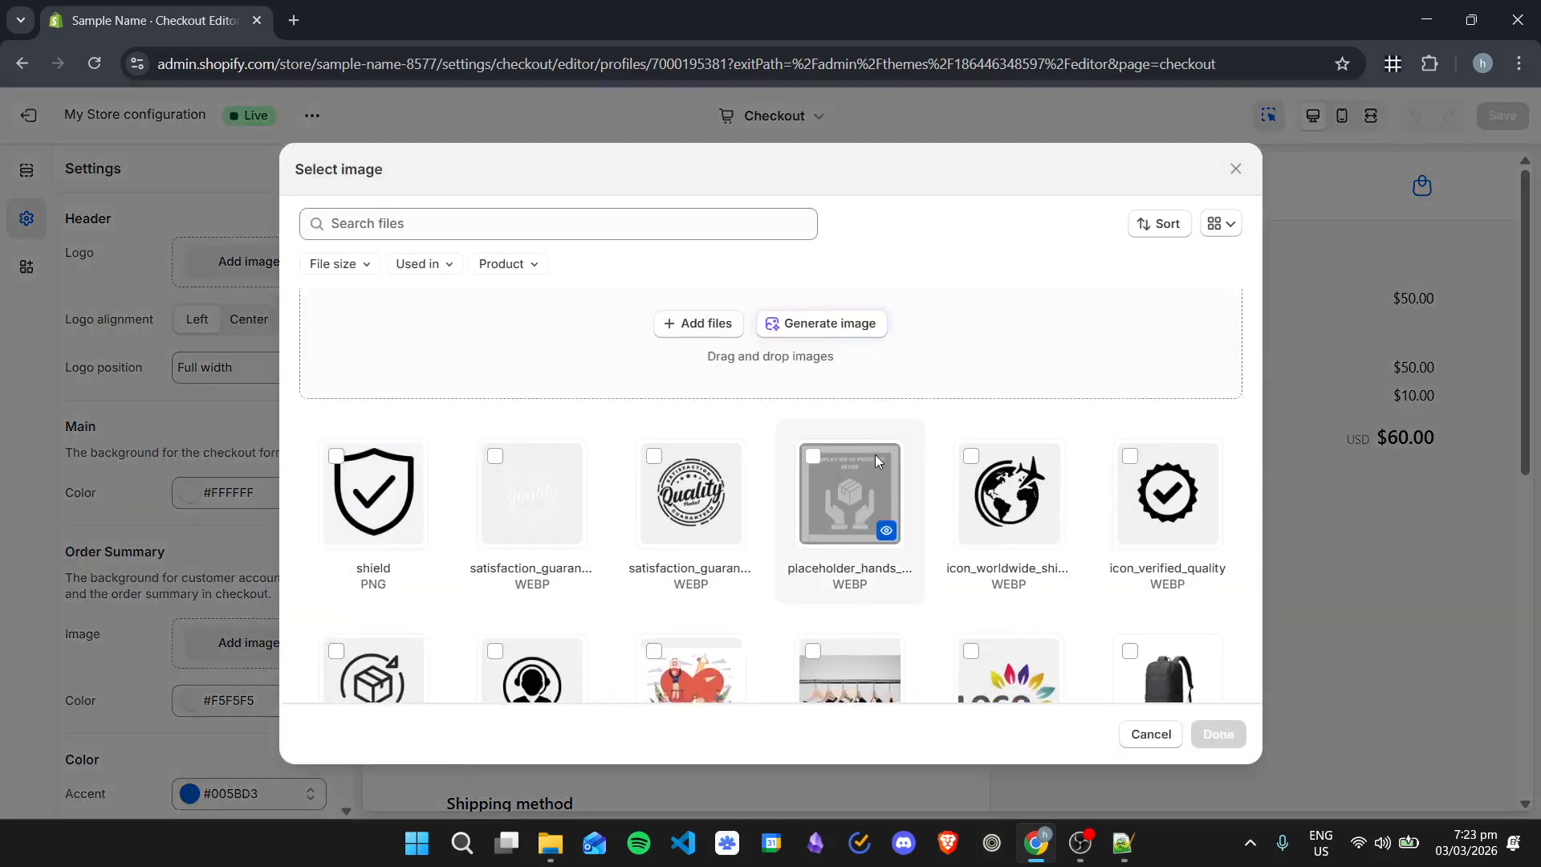
pyautogui.scroll(-1, 866, 451)
pyautogui.click(982, 574)
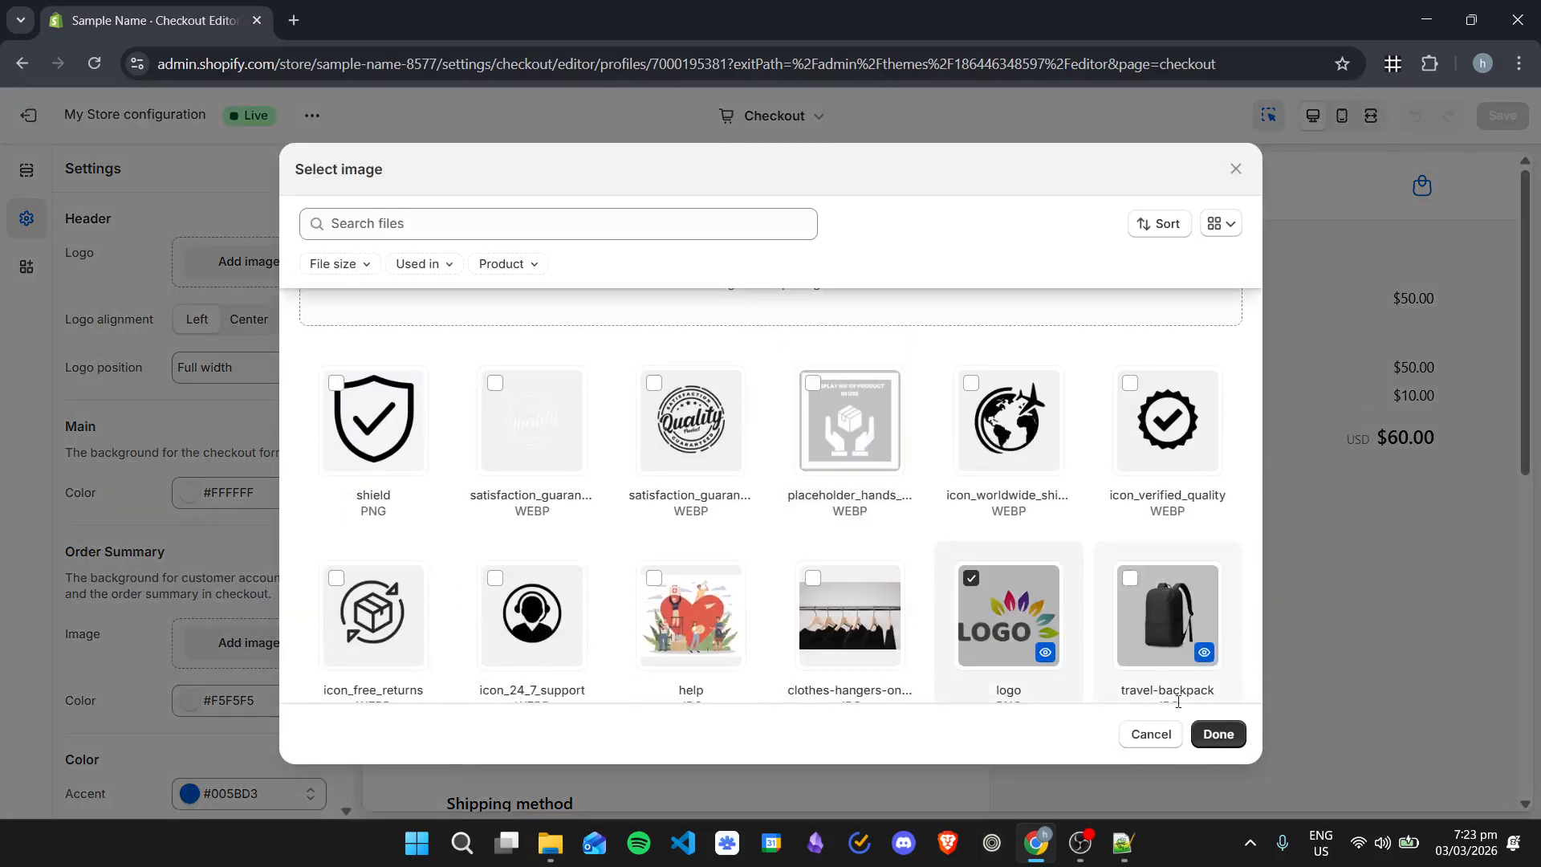
pyautogui.click(1220, 734)
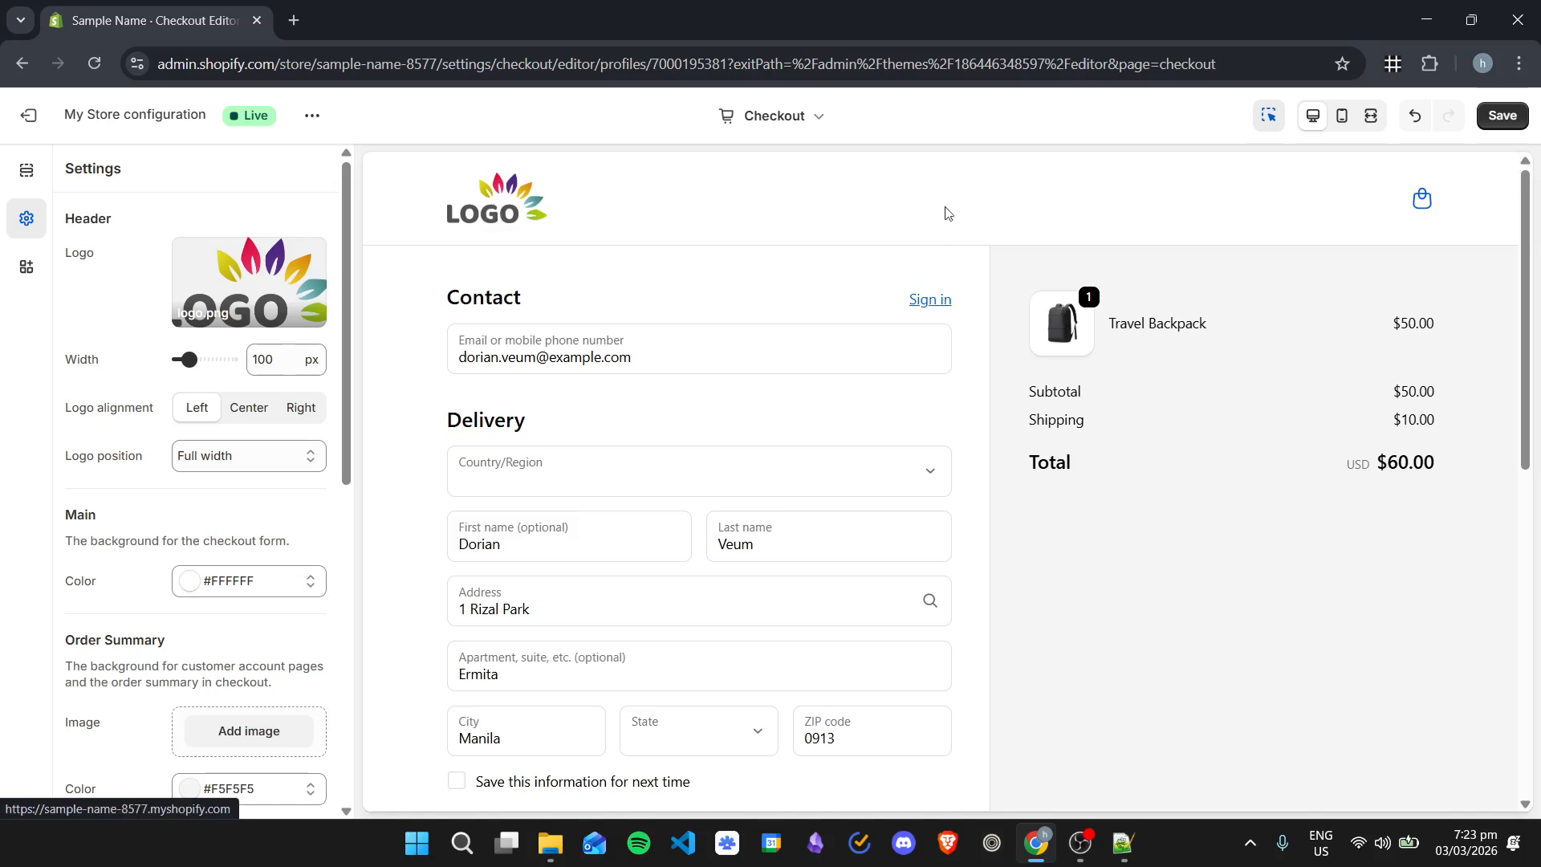
pyautogui.moveTo(187, 358)
pyautogui.mouseDown()
pyautogui.moveTo(214, 359)
pyautogui.moveTo(197, 363)
pyautogui.mouseUp()
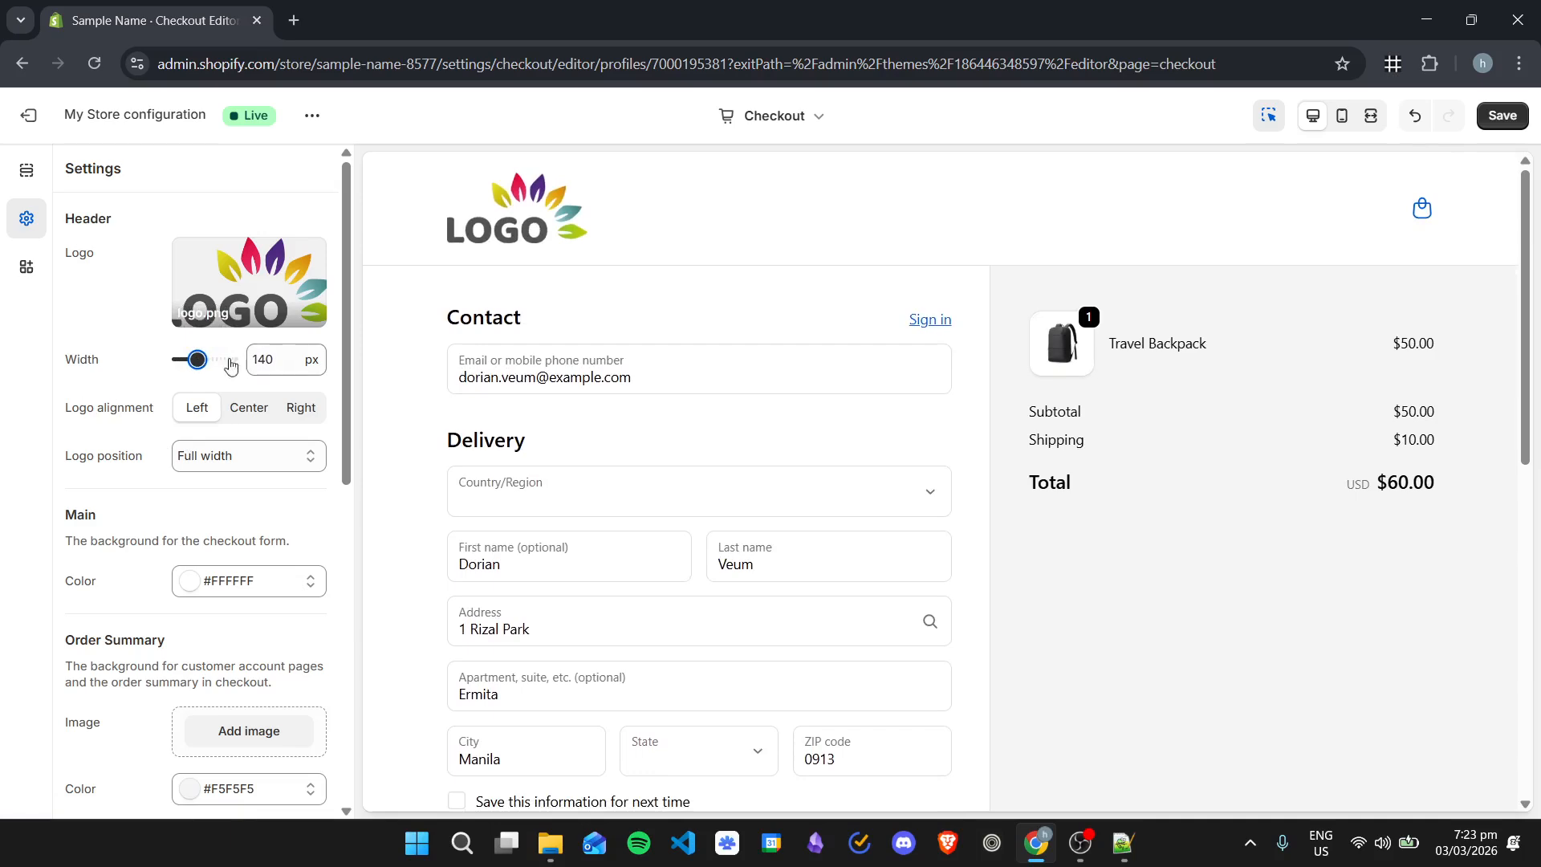
# - Try center and right alignment for the header logo and return it to left alignment
pyautogui.click(252, 412)
pyautogui.click(313, 408)
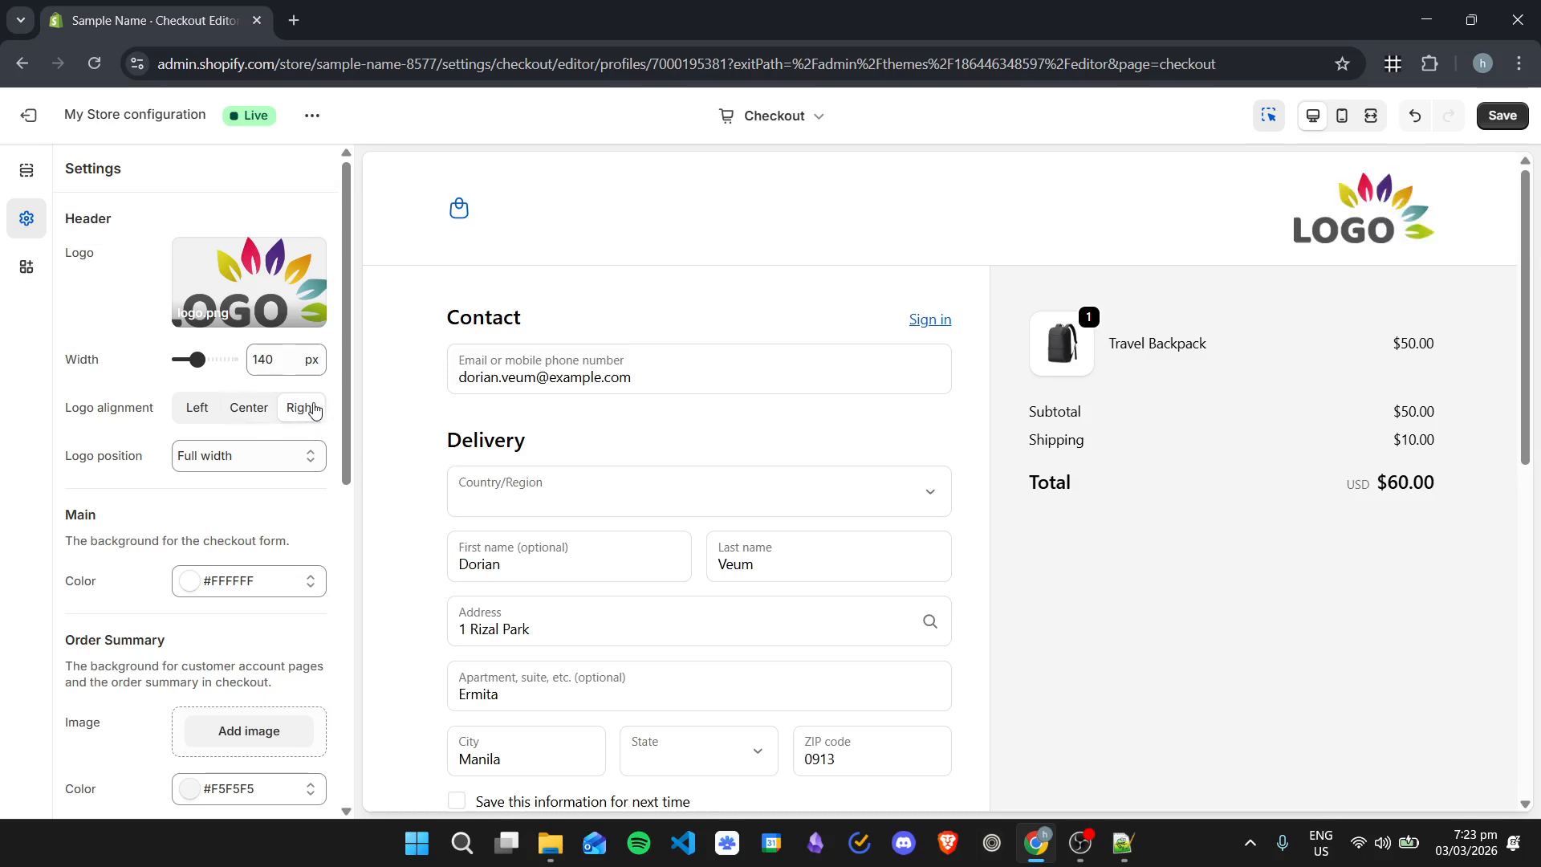
pyautogui.click(270, 413)
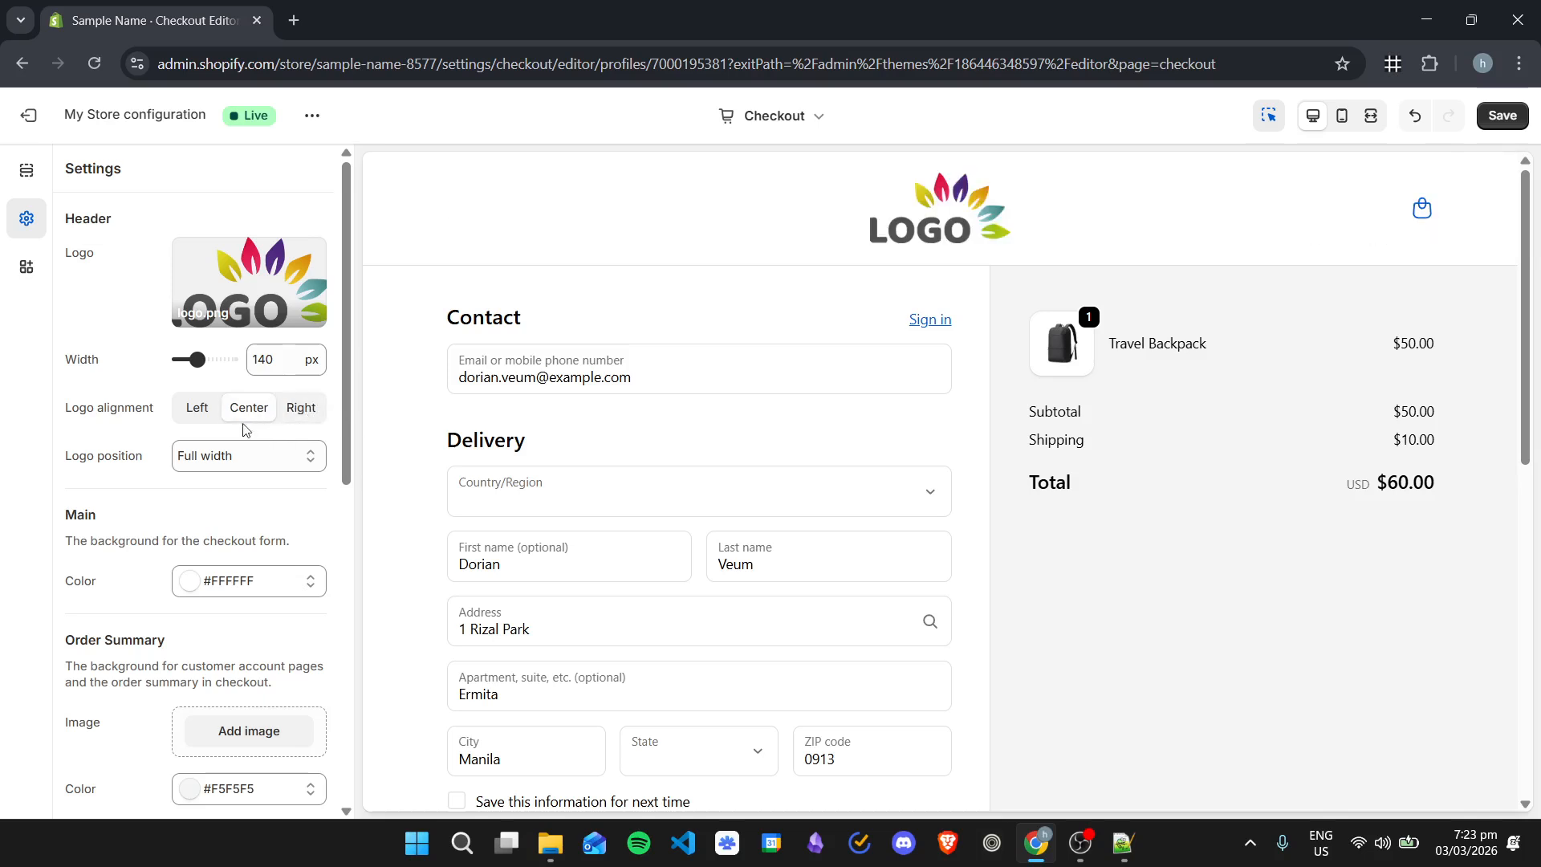
pyautogui.click(185, 411)
# - Try the Checkout form position for the header logo and set the position back to Full width
pyautogui.scroll(-2, 194, 402)
pyautogui.click(239, 359)
pyautogui.click(136, 365)
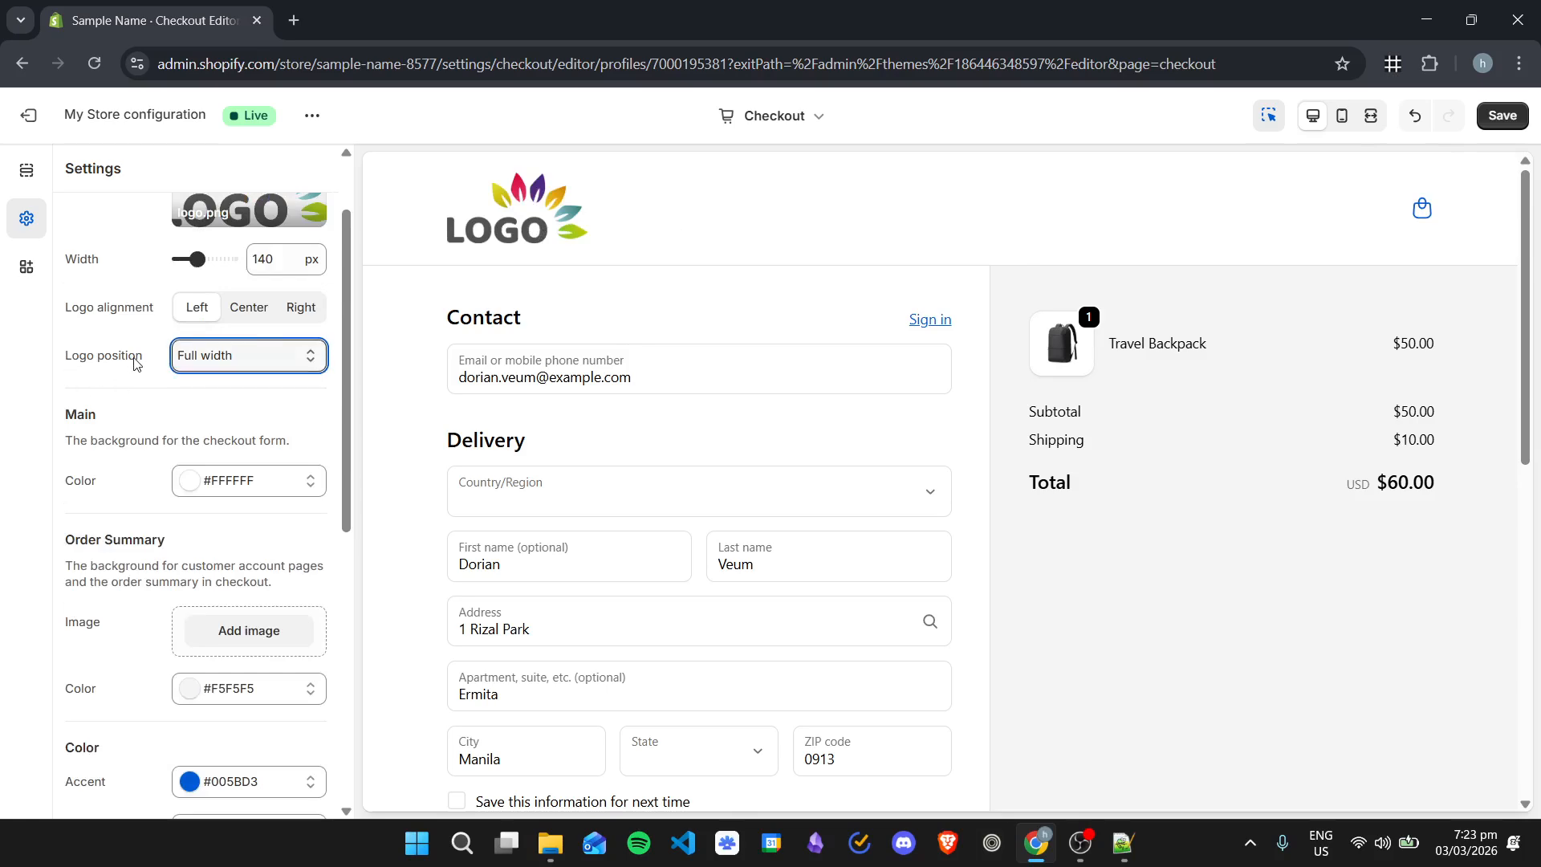
pyautogui.click(265, 357)
pyautogui.click(264, 386)
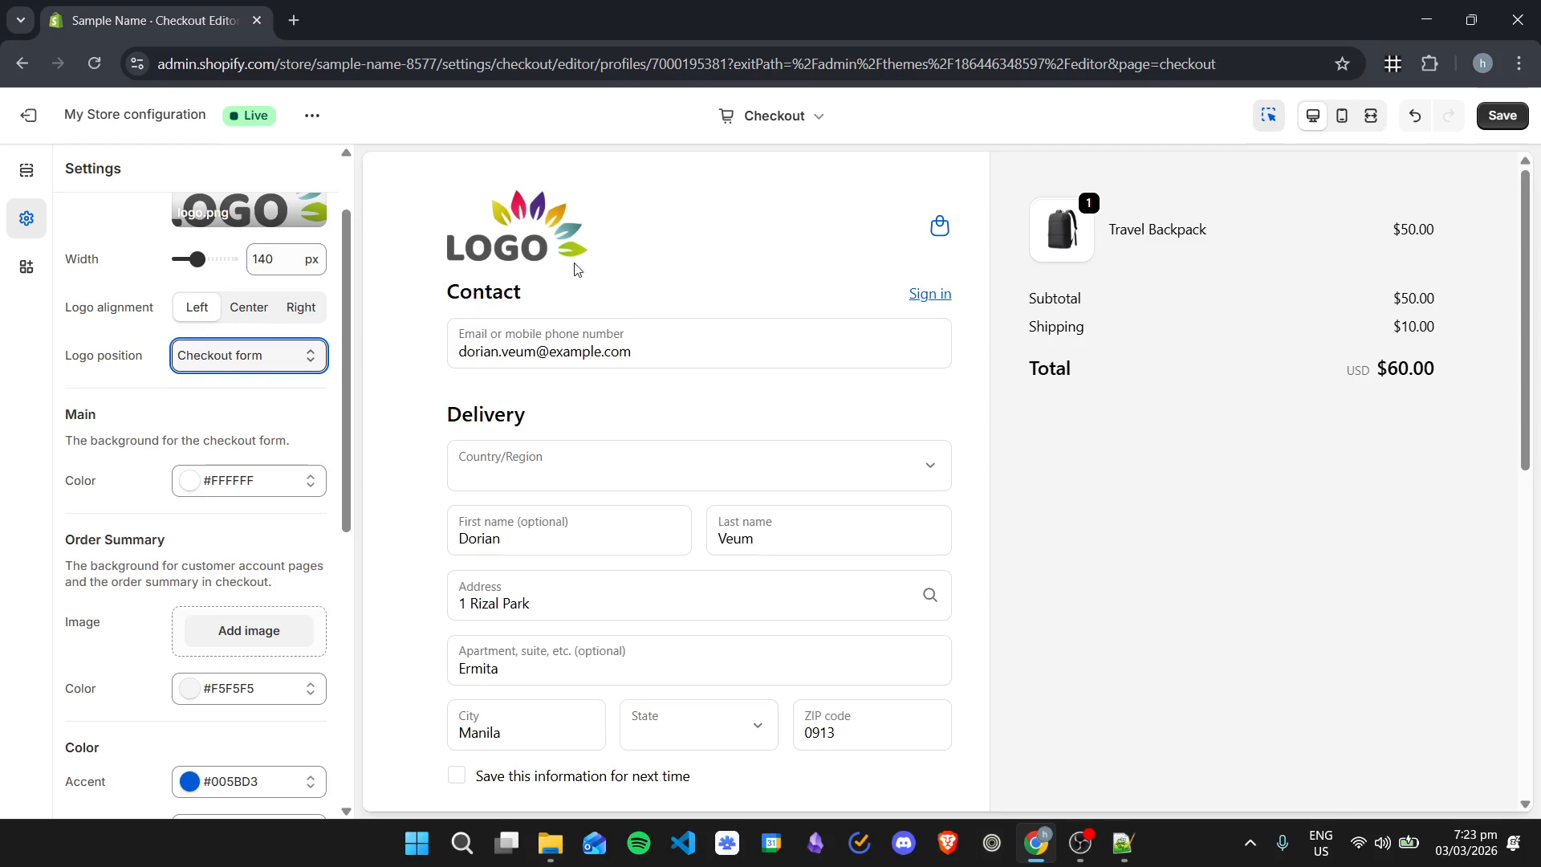
pyautogui.scroll(-5, 729, 402)
pyautogui.click(249, 357)
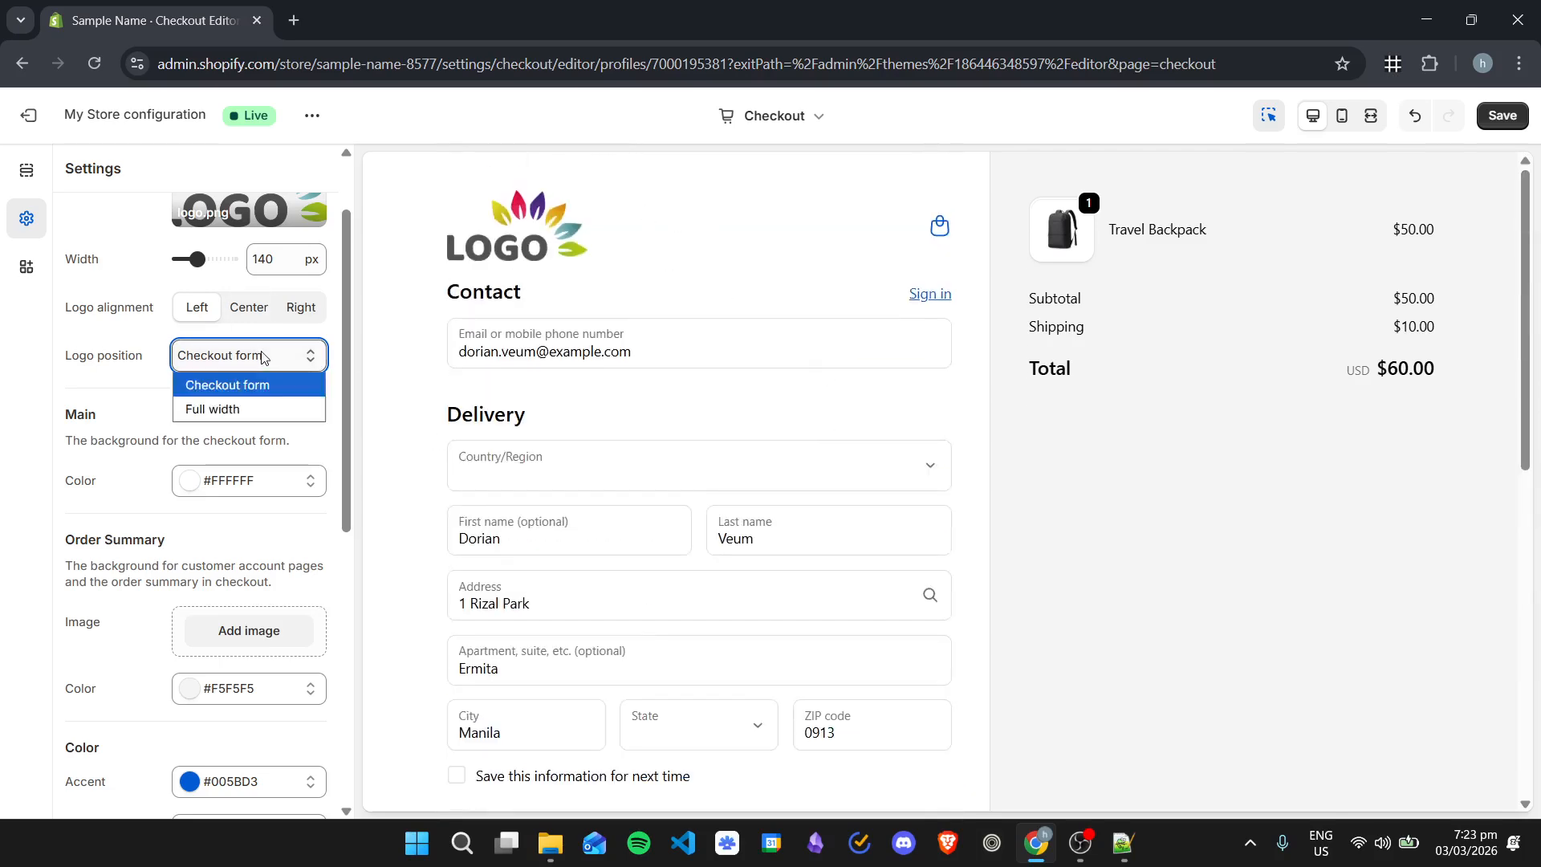
pyautogui.click(253, 411)
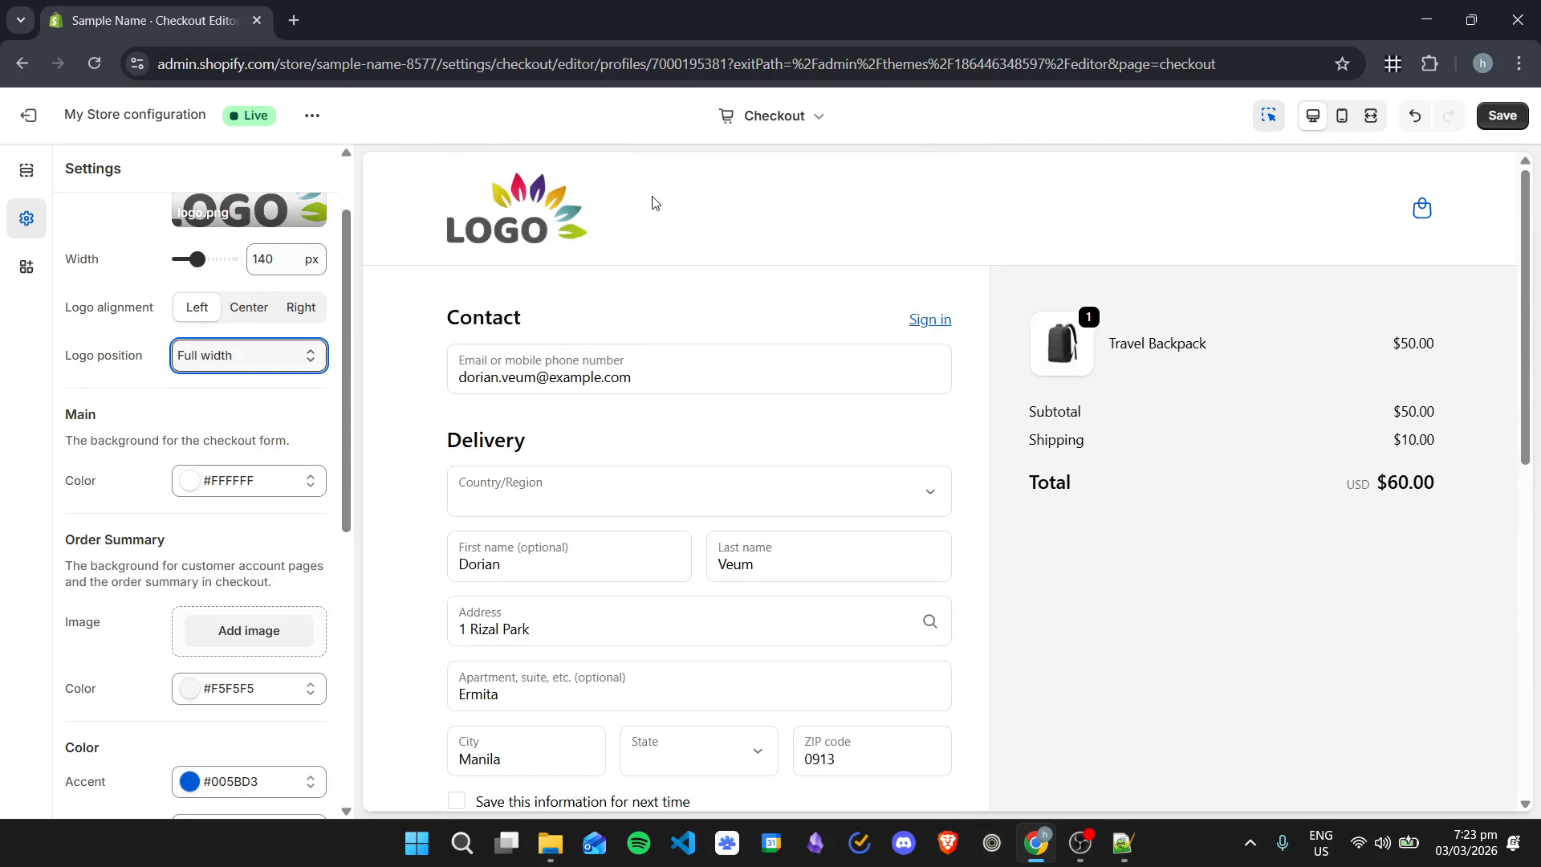
pyautogui.click(240, 357)
pyautogui.click(254, 389)
pyautogui.click(296, 363)
pyautogui.click(275, 411)
# - Set the main checkout form background color to #F9F6F6
pyautogui.scroll(-1, 209, 393)
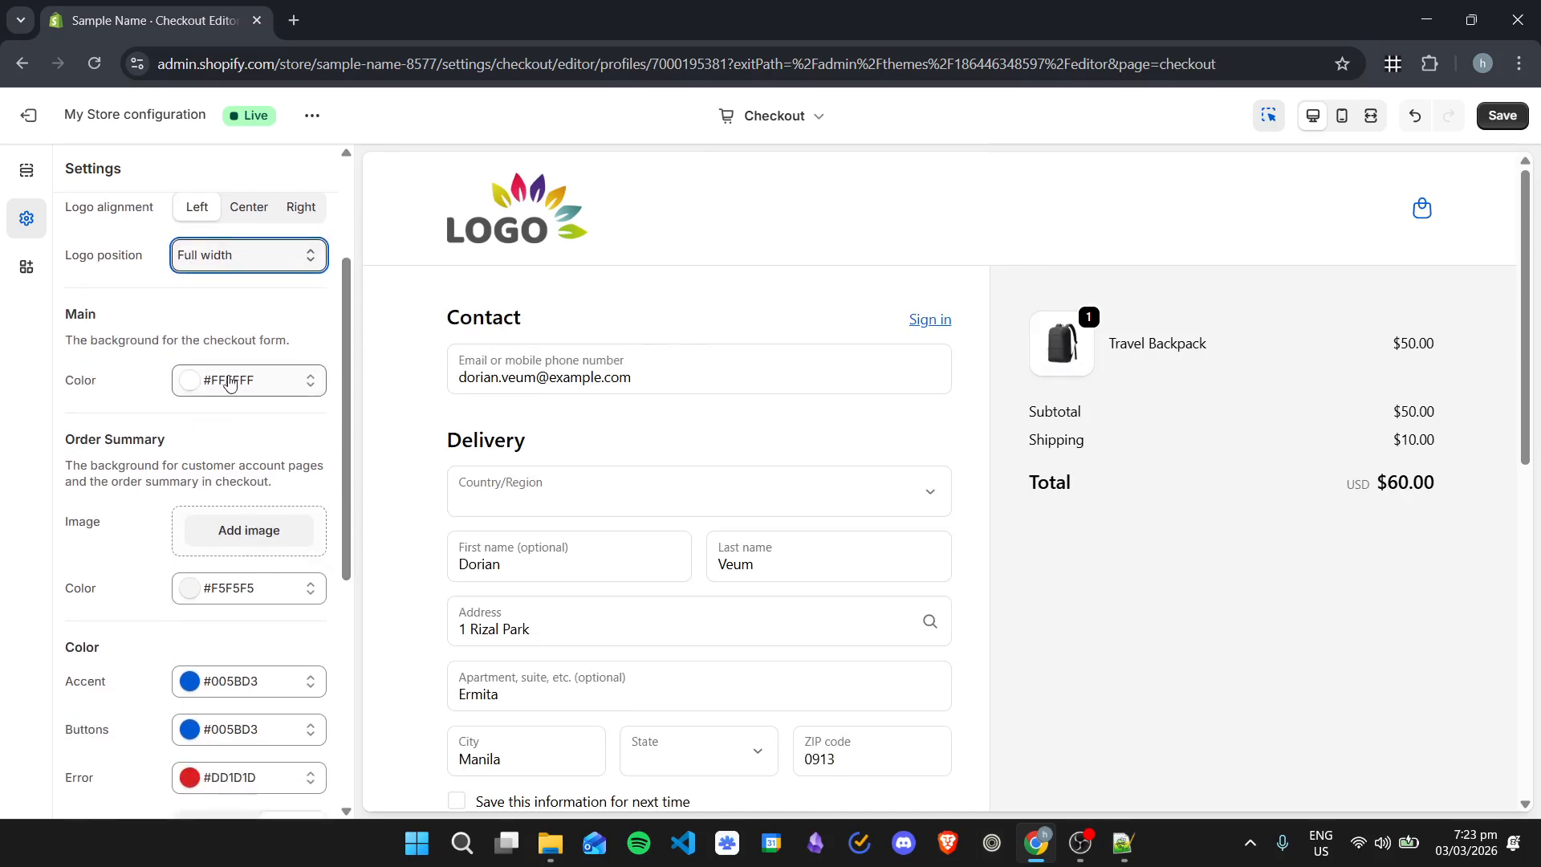
pyautogui.scroll(-1, 170, 369)
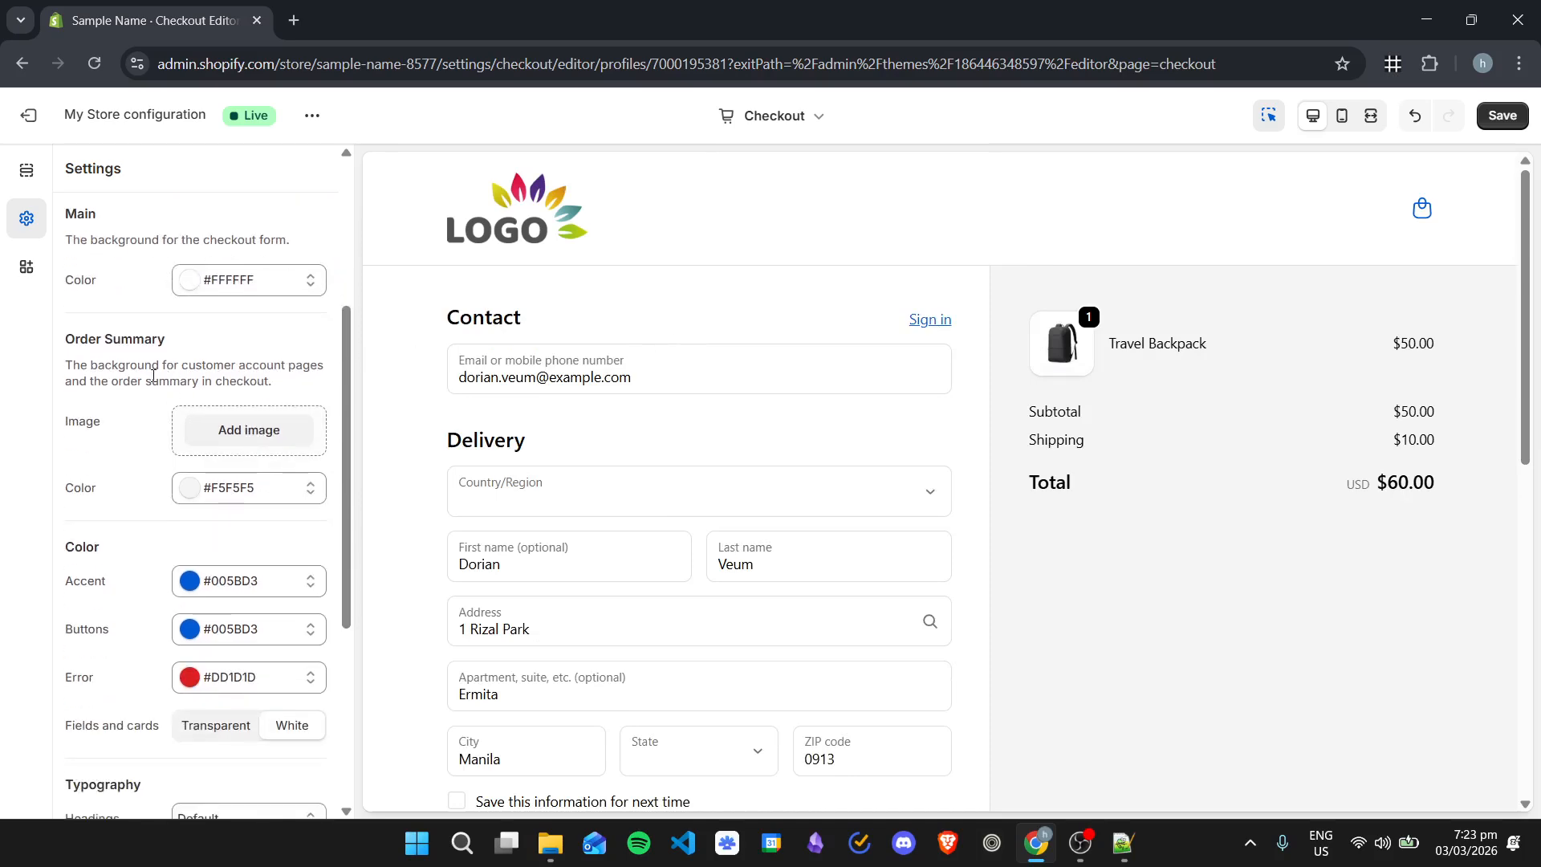
pyautogui.scroll(1, 126, 285)
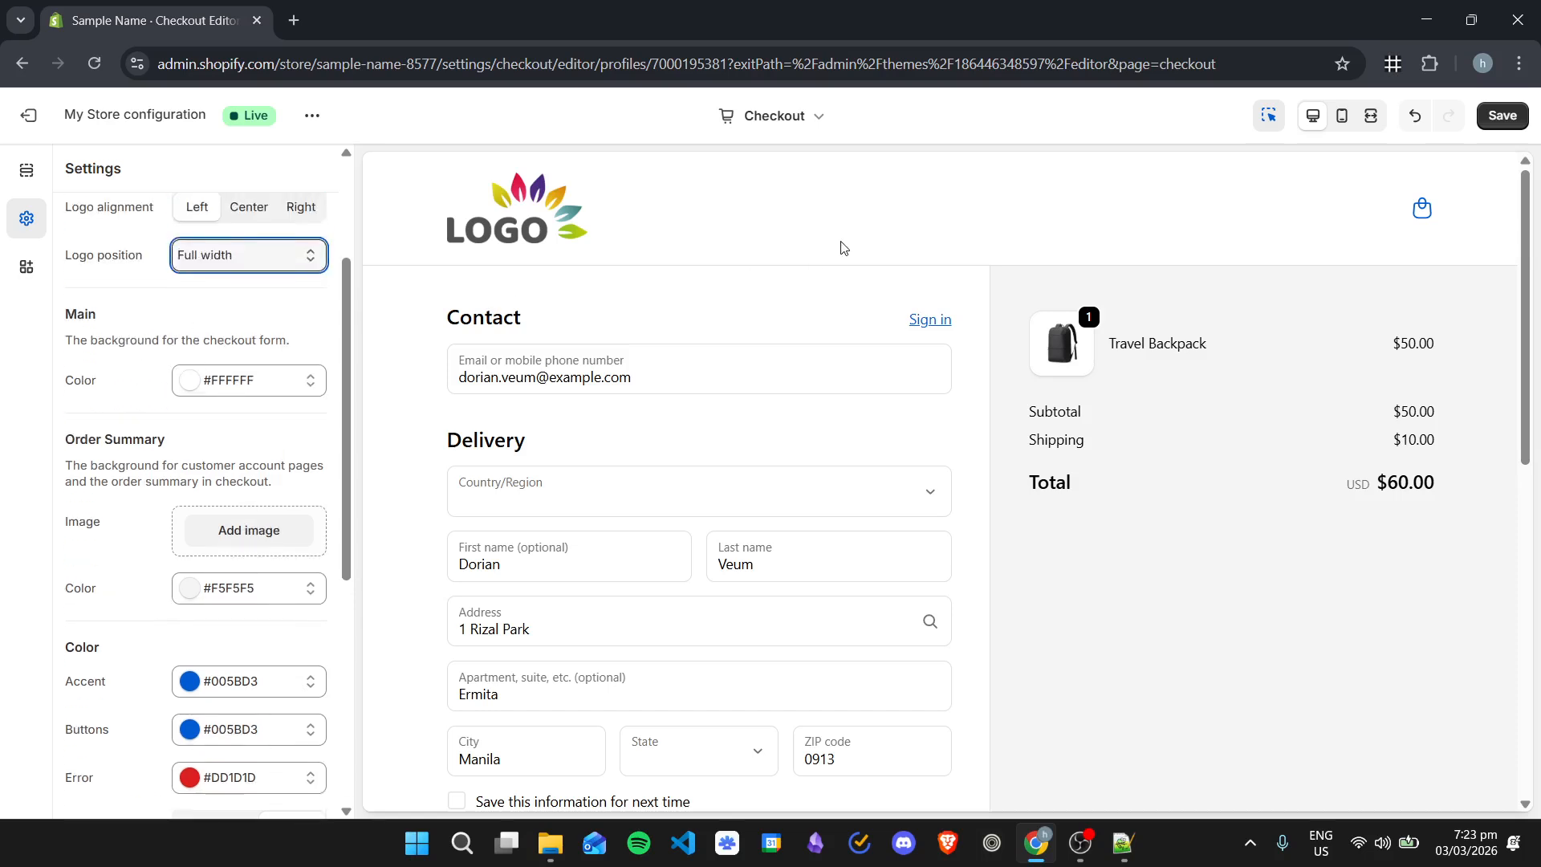
pyautogui.click(196, 378)
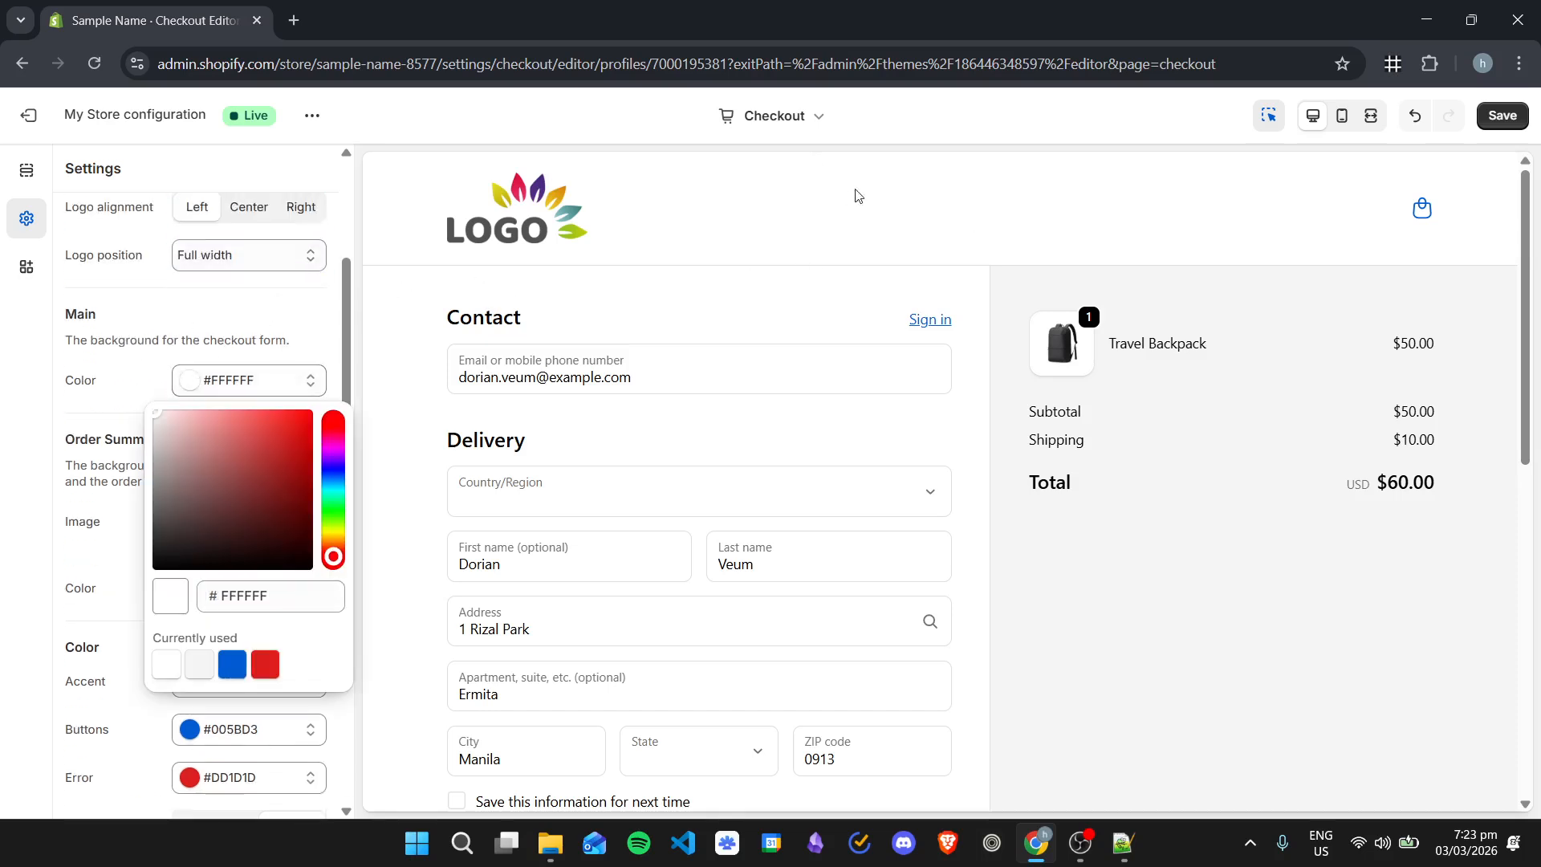
pyautogui.moveTo(184, 431); pyautogui.dragTo(115, 616)
pyautogui.moveTo(157, 556); pyautogui.dragTo(156, 420)
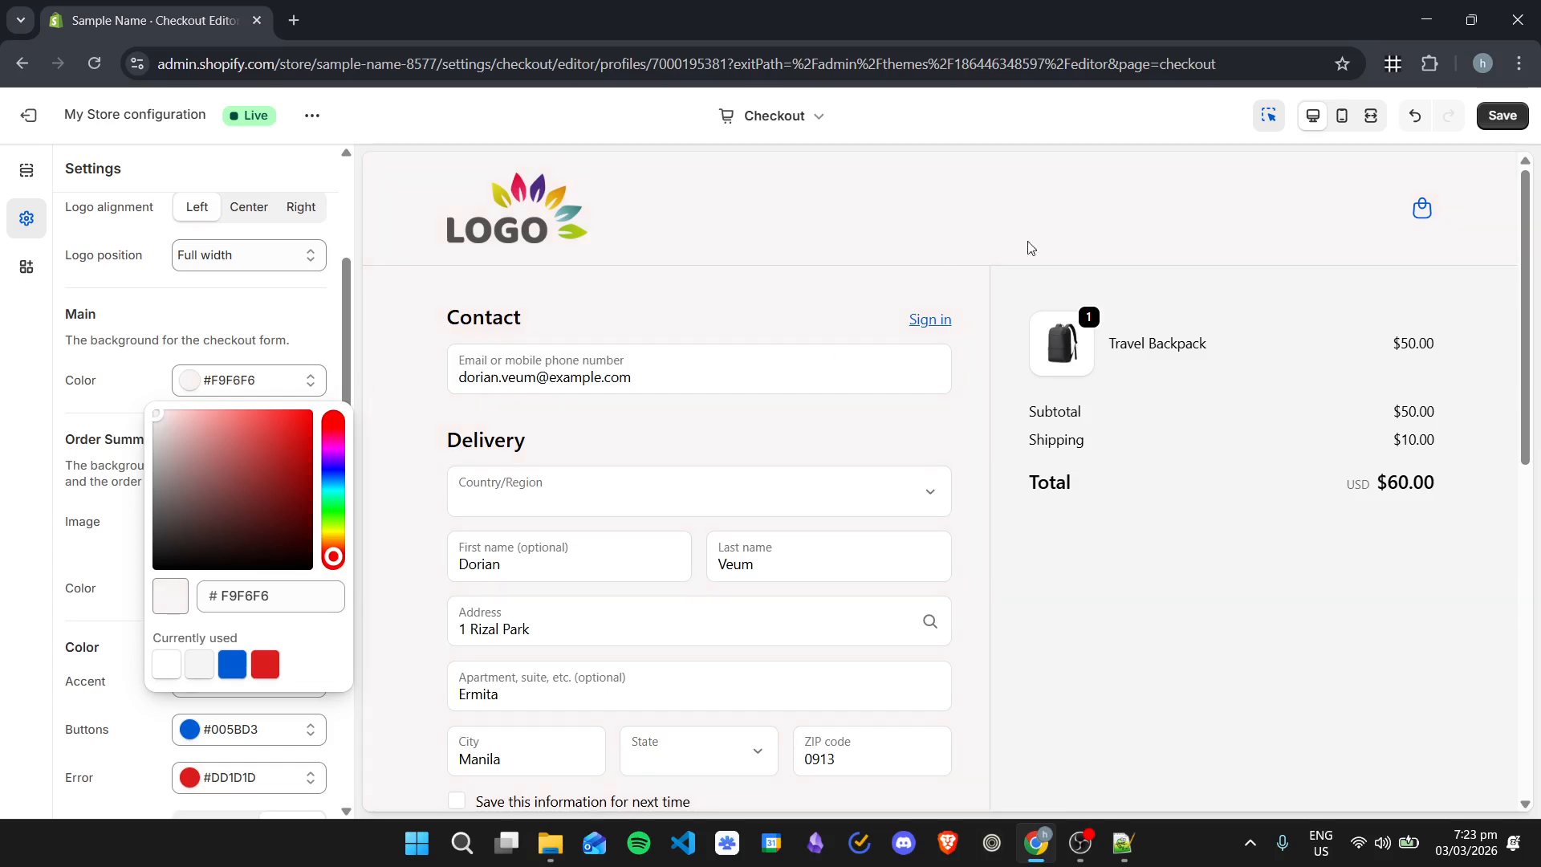
pyautogui.click(1148, 590)
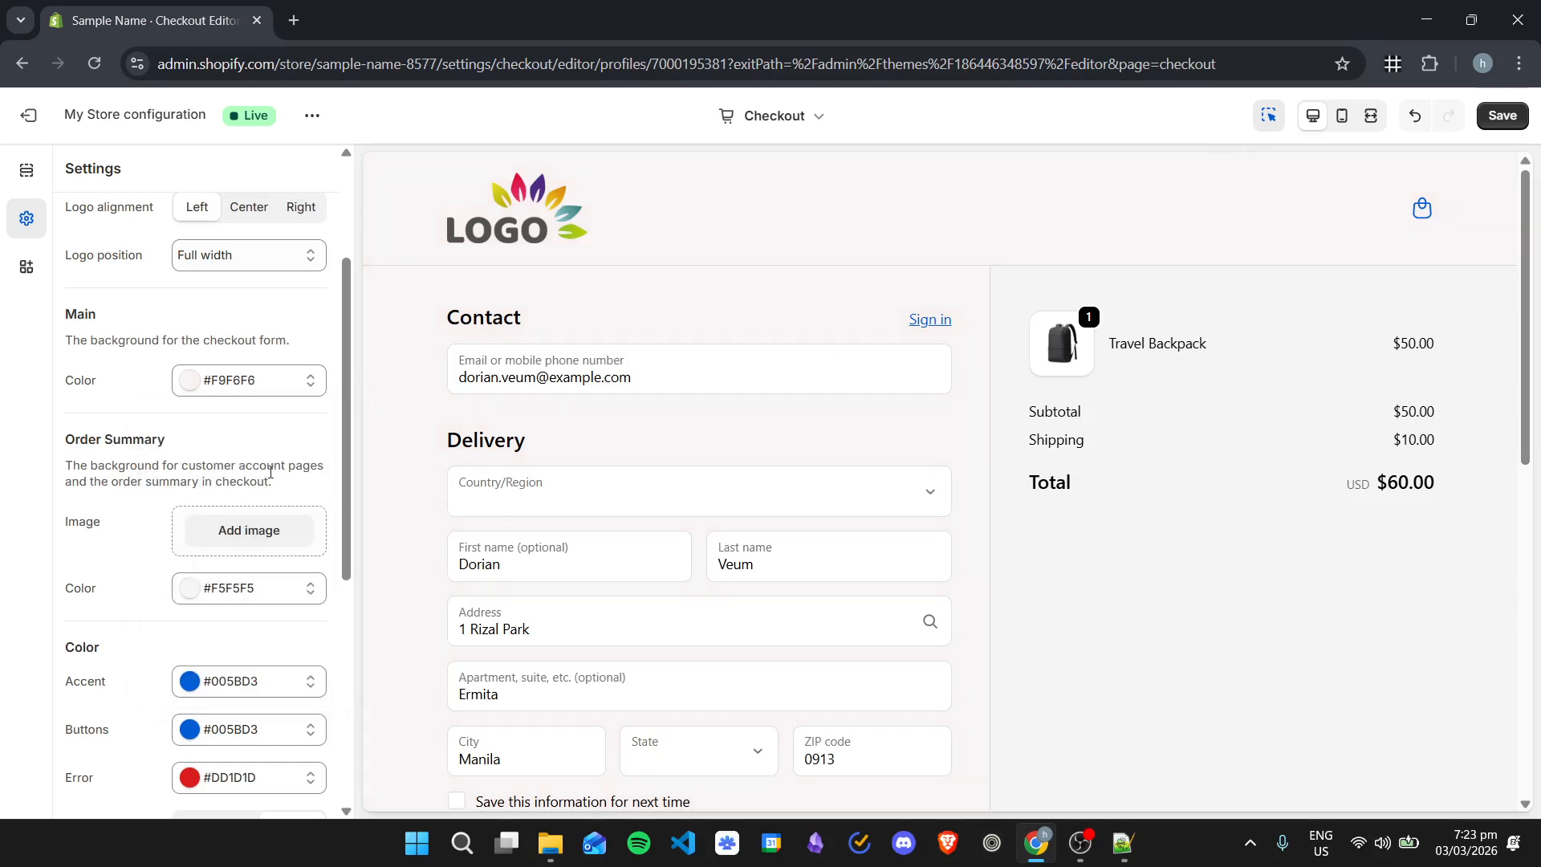
# - Change the main checkout form background to the gray #C7C2C2 and check it down the preview
pyautogui.click(193, 383)
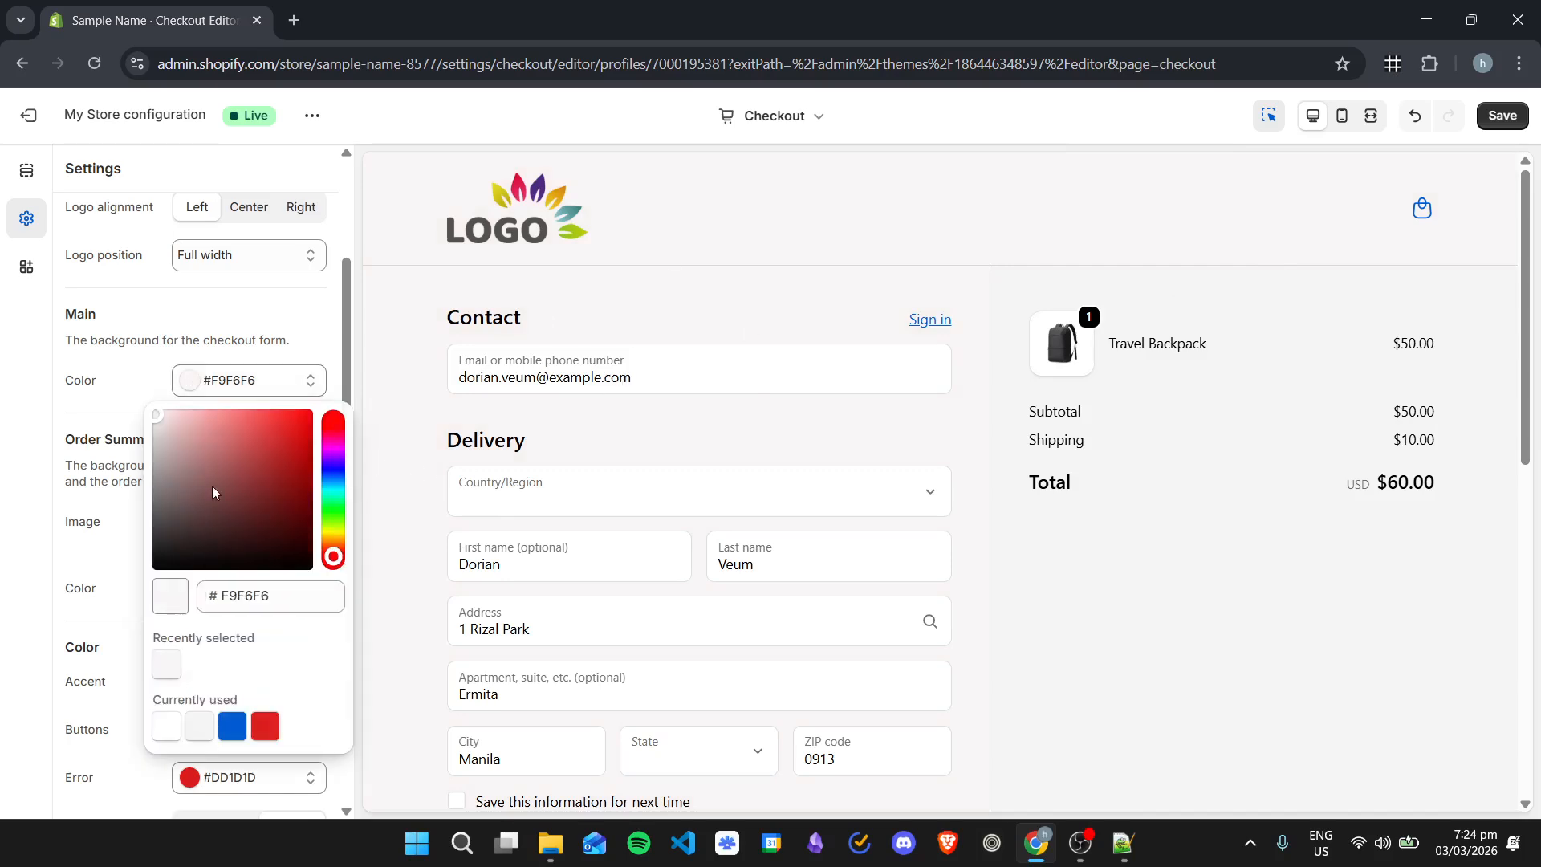
pyautogui.moveTo(159, 425)
pyautogui.mouseDown()
pyautogui.moveTo(152, 505)
pyautogui.moveTo(157, 443)
pyautogui.mouseUp()
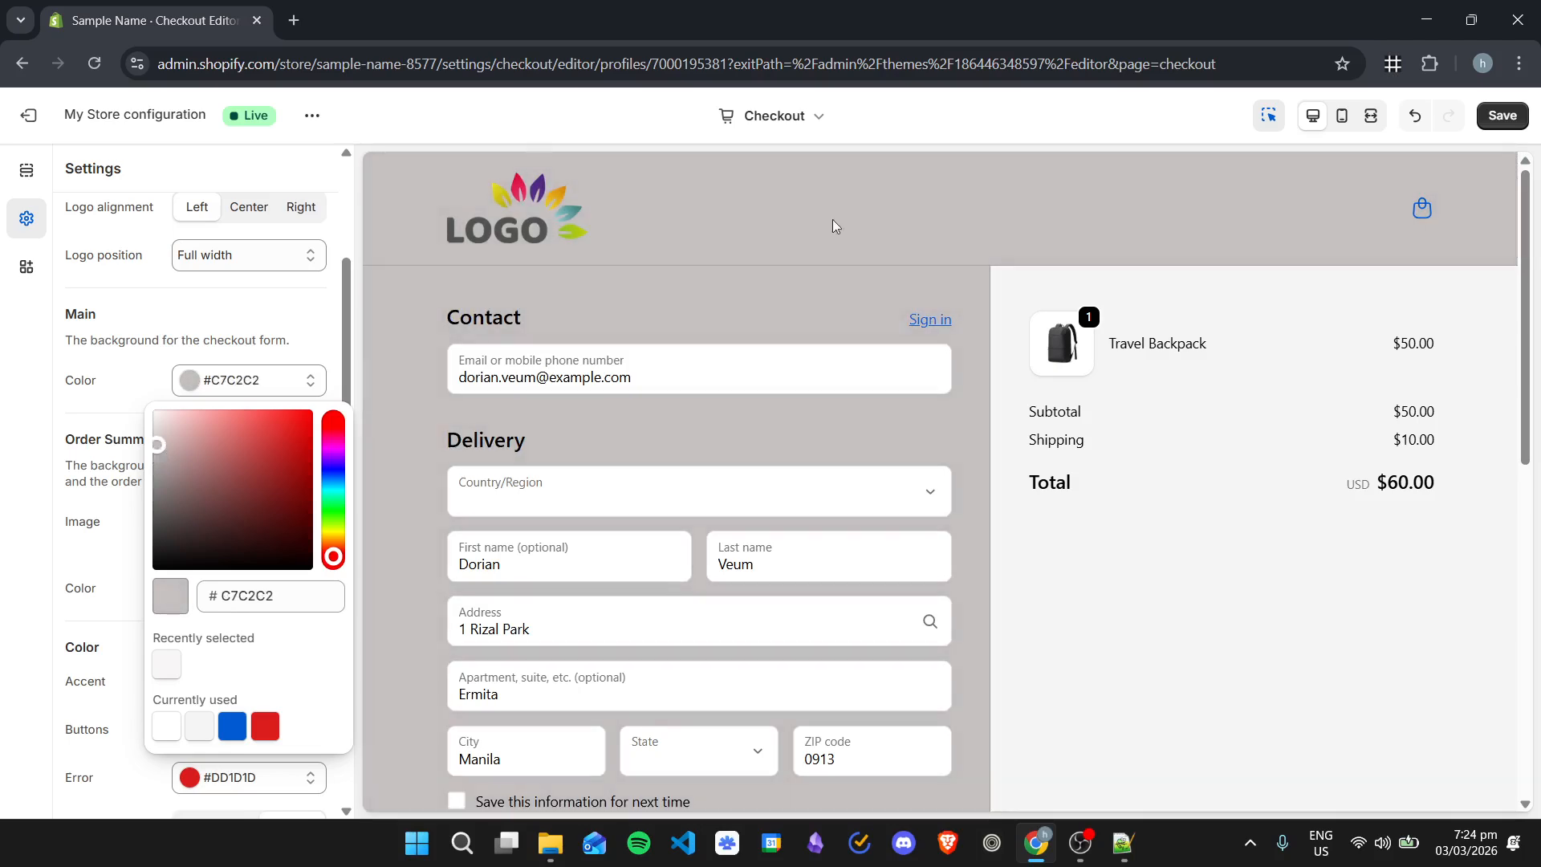
pyautogui.click(67, 432)
pyautogui.scroll(-8, 967, 490)
pyautogui.scroll(8, 971, 506)
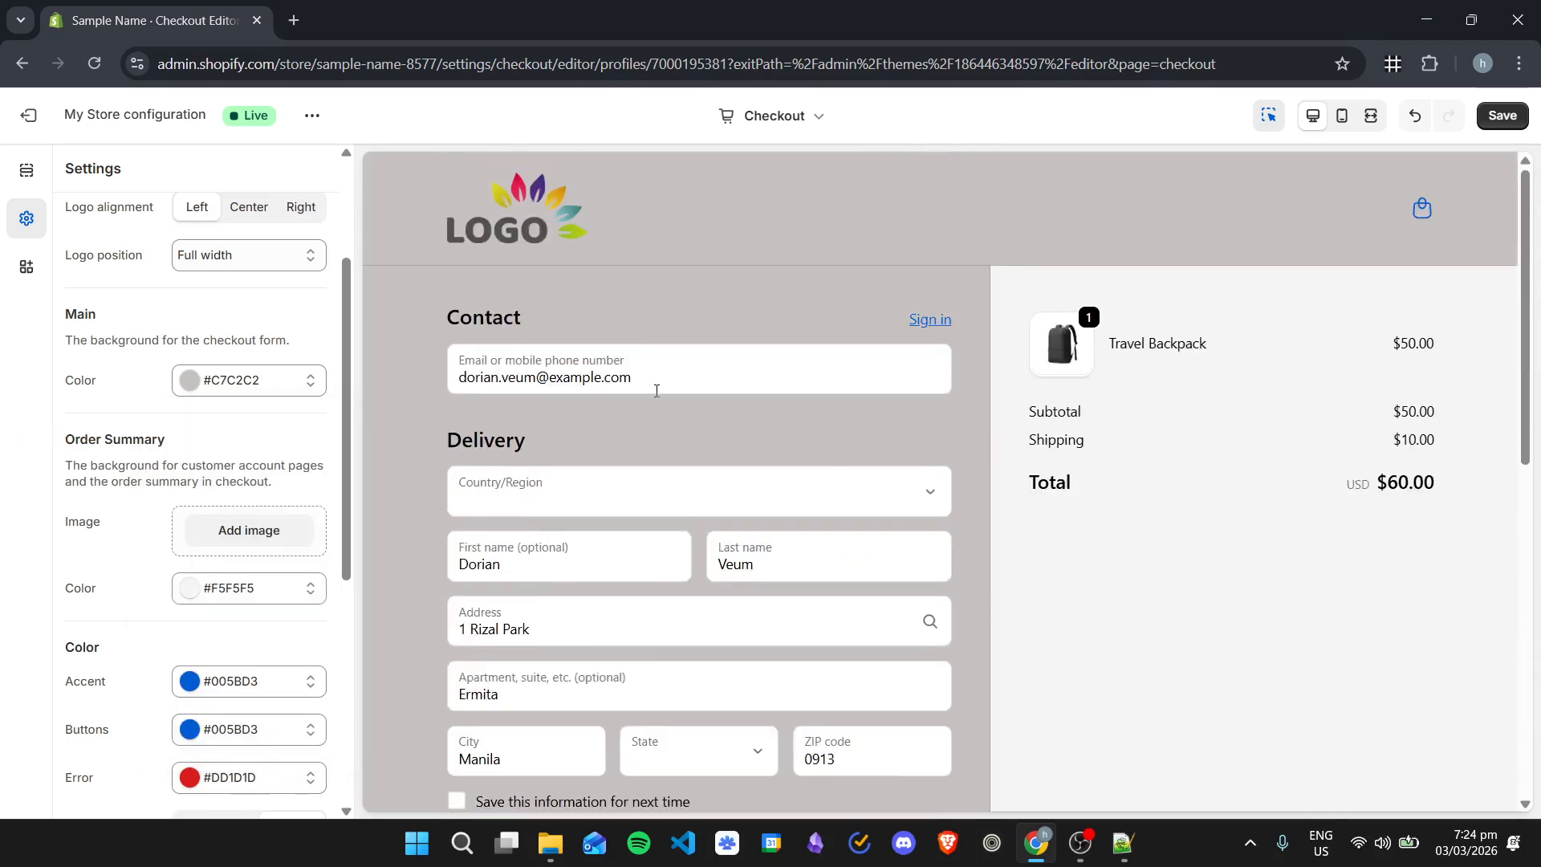
# - Set the order summary background color to the dusty pink #B58C8C
pyautogui.scroll(-1, 163, 452)
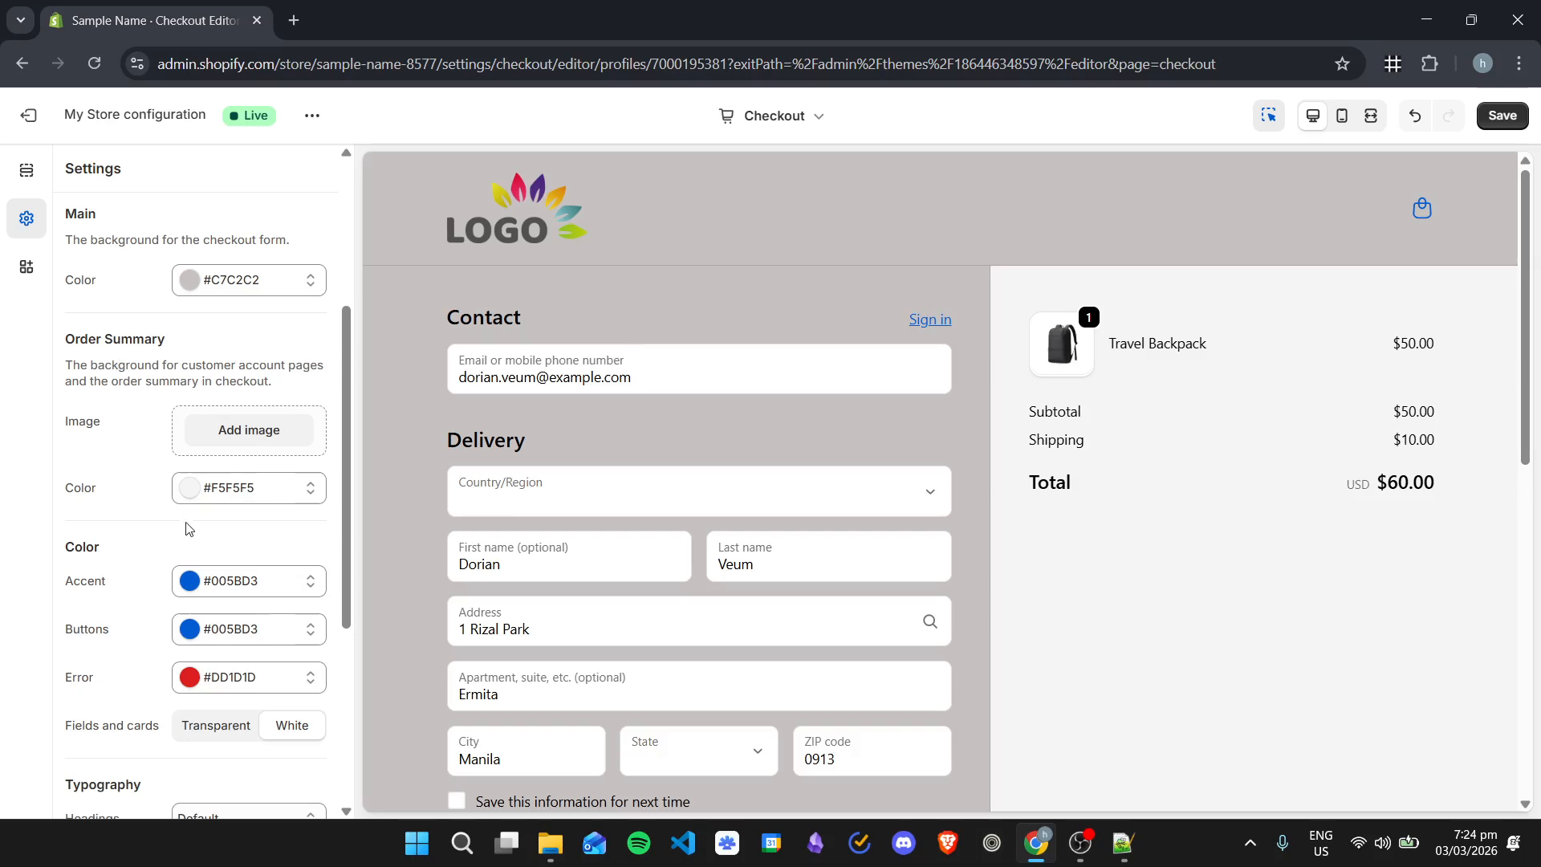
pyautogui.click(193, 489)
pyautogui.click(191, 231)
pyautogui.moveTo(190, 231)
pyautogui.mouseDown()
pyautogui.moveTo(161, 193)
pyautogui.moveTo(237, 243)
pyautogui.moveTo(197, 220)
pyautogui.mouseUp()
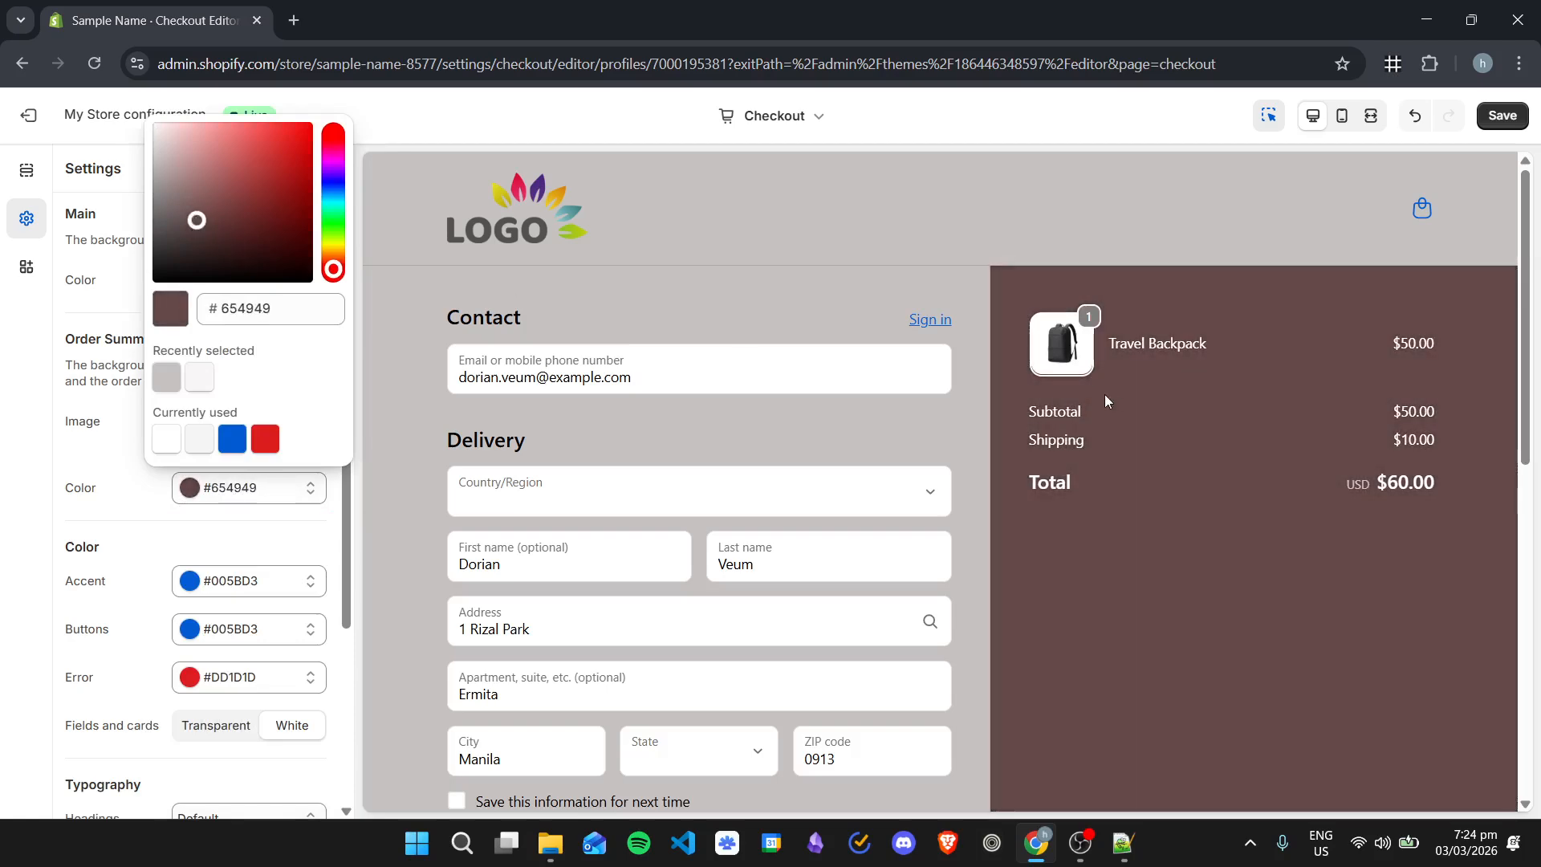
pyautogui.scroll(-4, 1228, 425)
pyautogui.scroll(4, 1252, 481)
pyautogui.moveTo(193, 220); pyautogui.dragTo(189, 168)
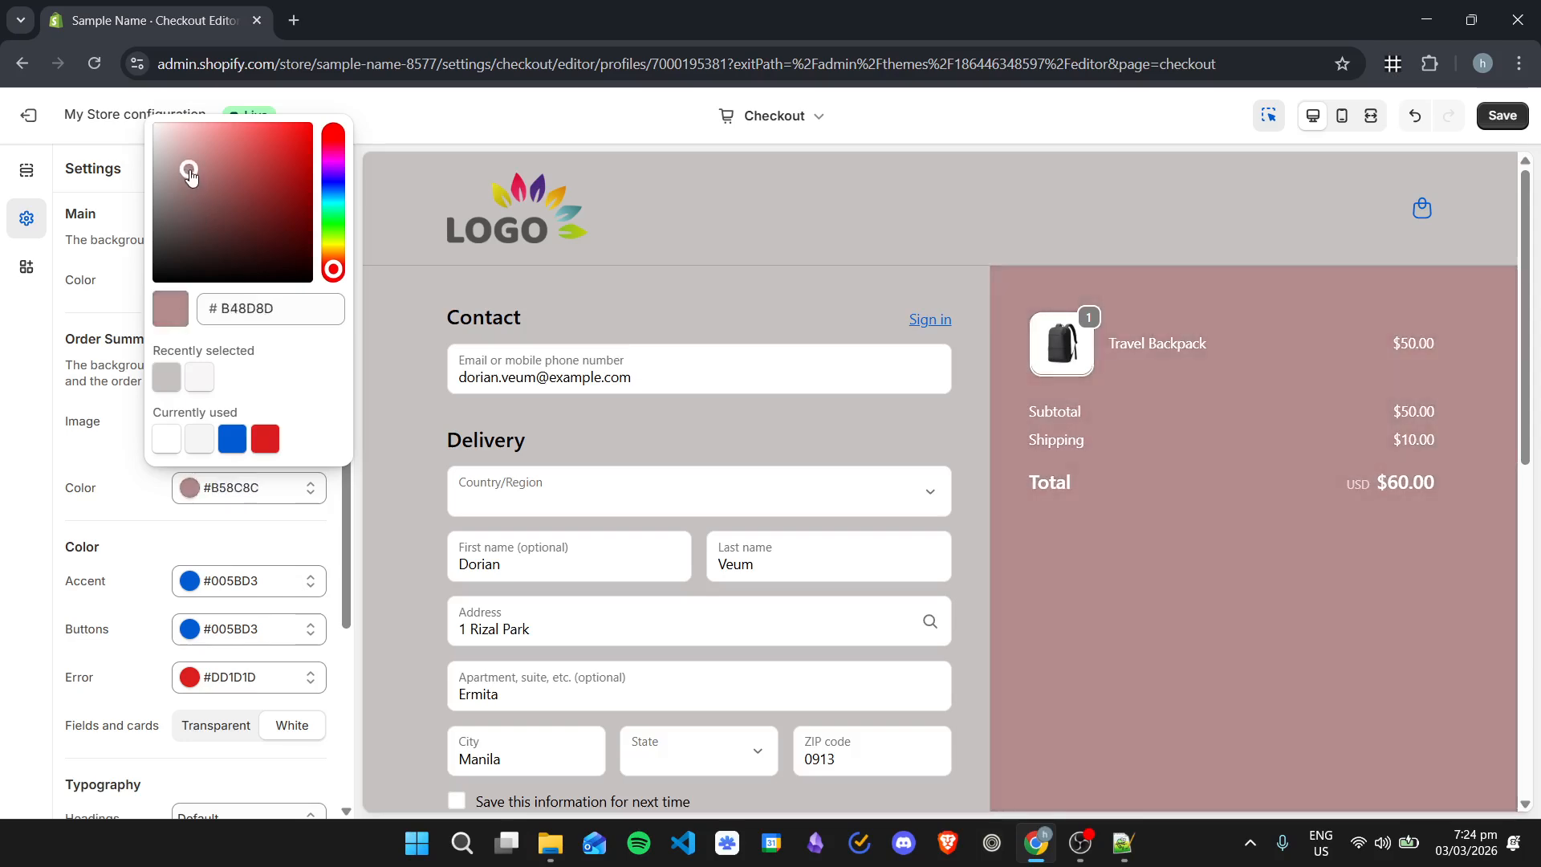
pyautogui.click(2, 441)
# - Add white-graphic-tshirt.jpg as the order summary background image and check it in the checkout preview
pyautogui.click(280, 438)
pyautogui.scroll(-3, 807, 374)
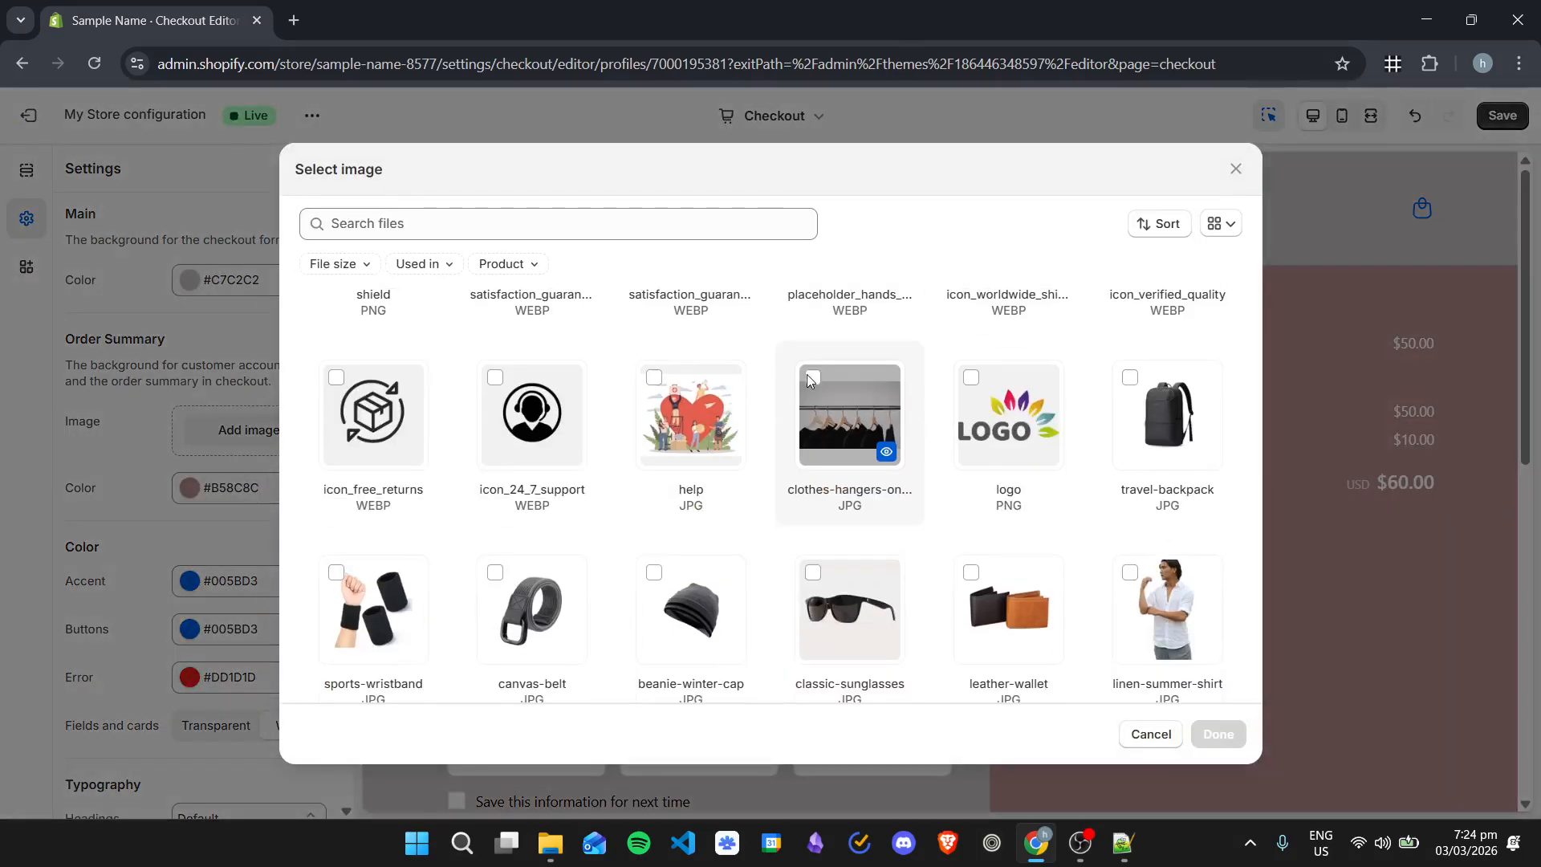
pyautogui.scroll(-10, 820, 379)
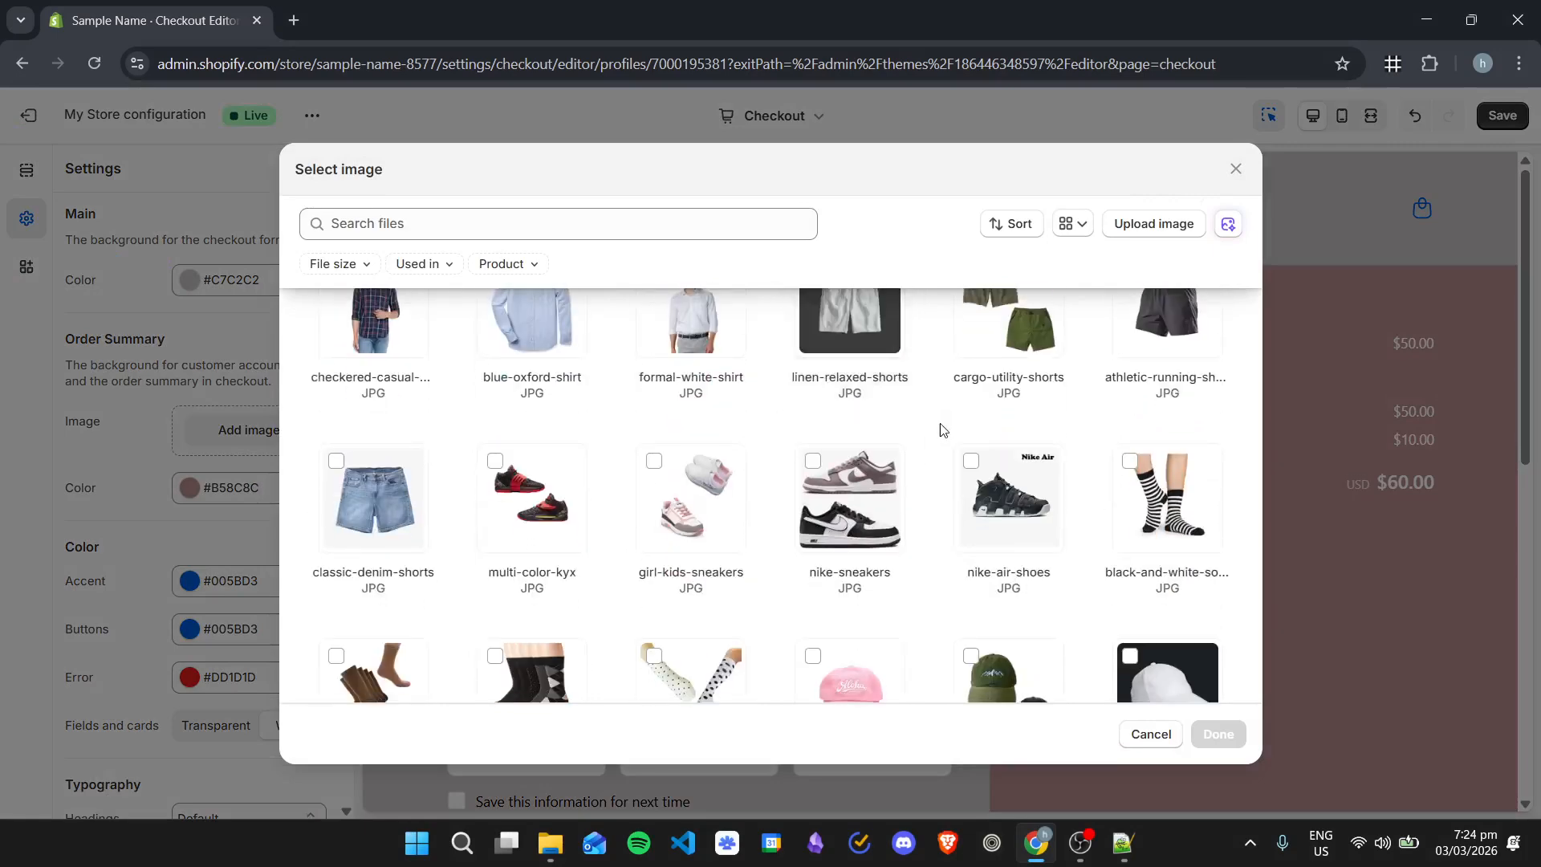
pyautogui.scroll(-1, 959, 431)
pyautogui.click(812, 538)
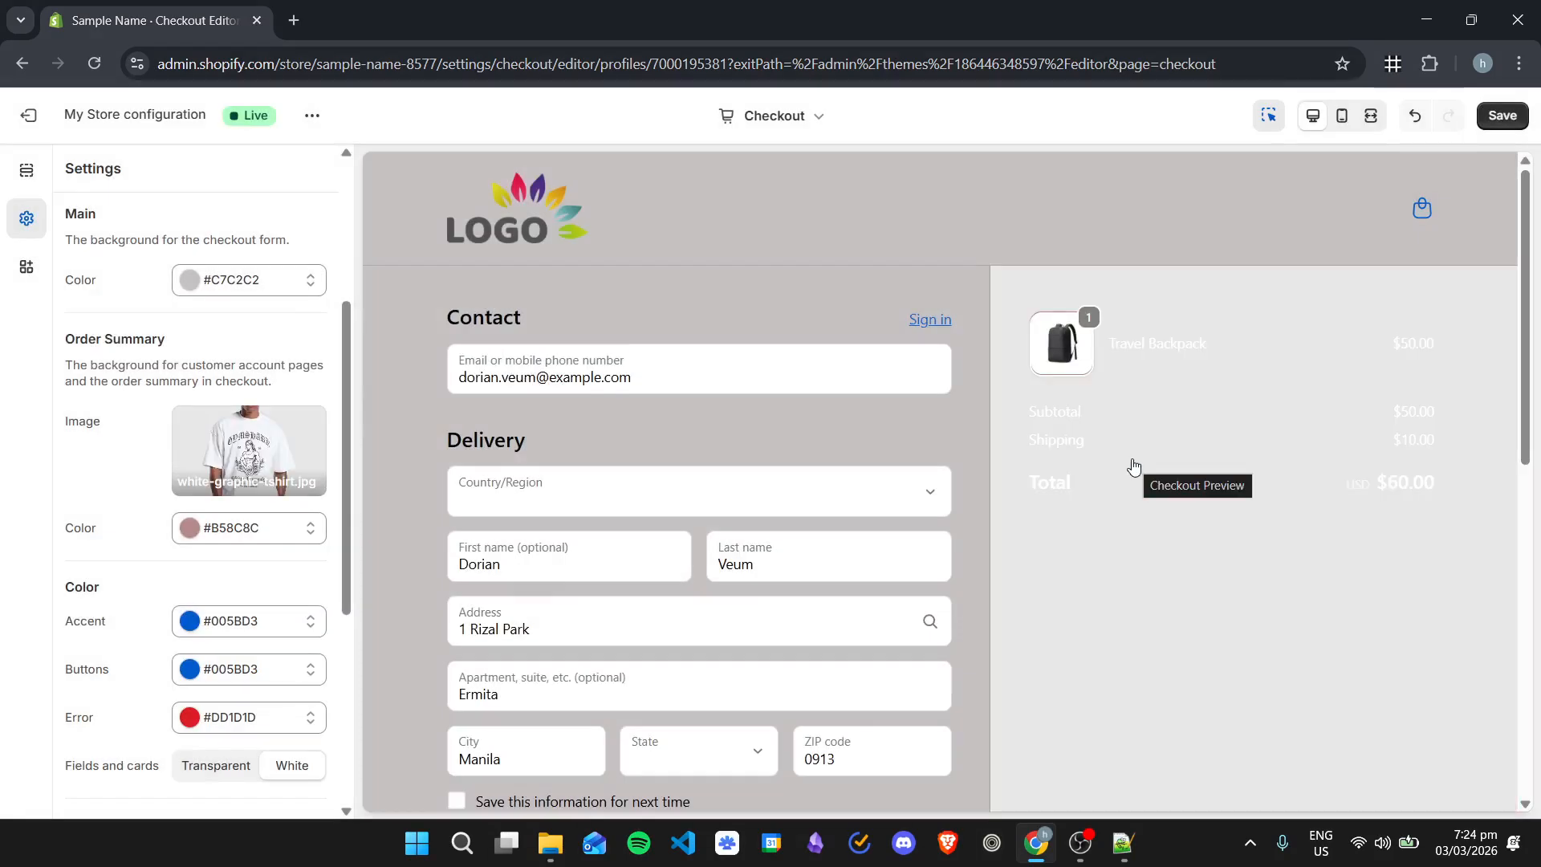
pyautogui.scroll(-8, 1270, 469)
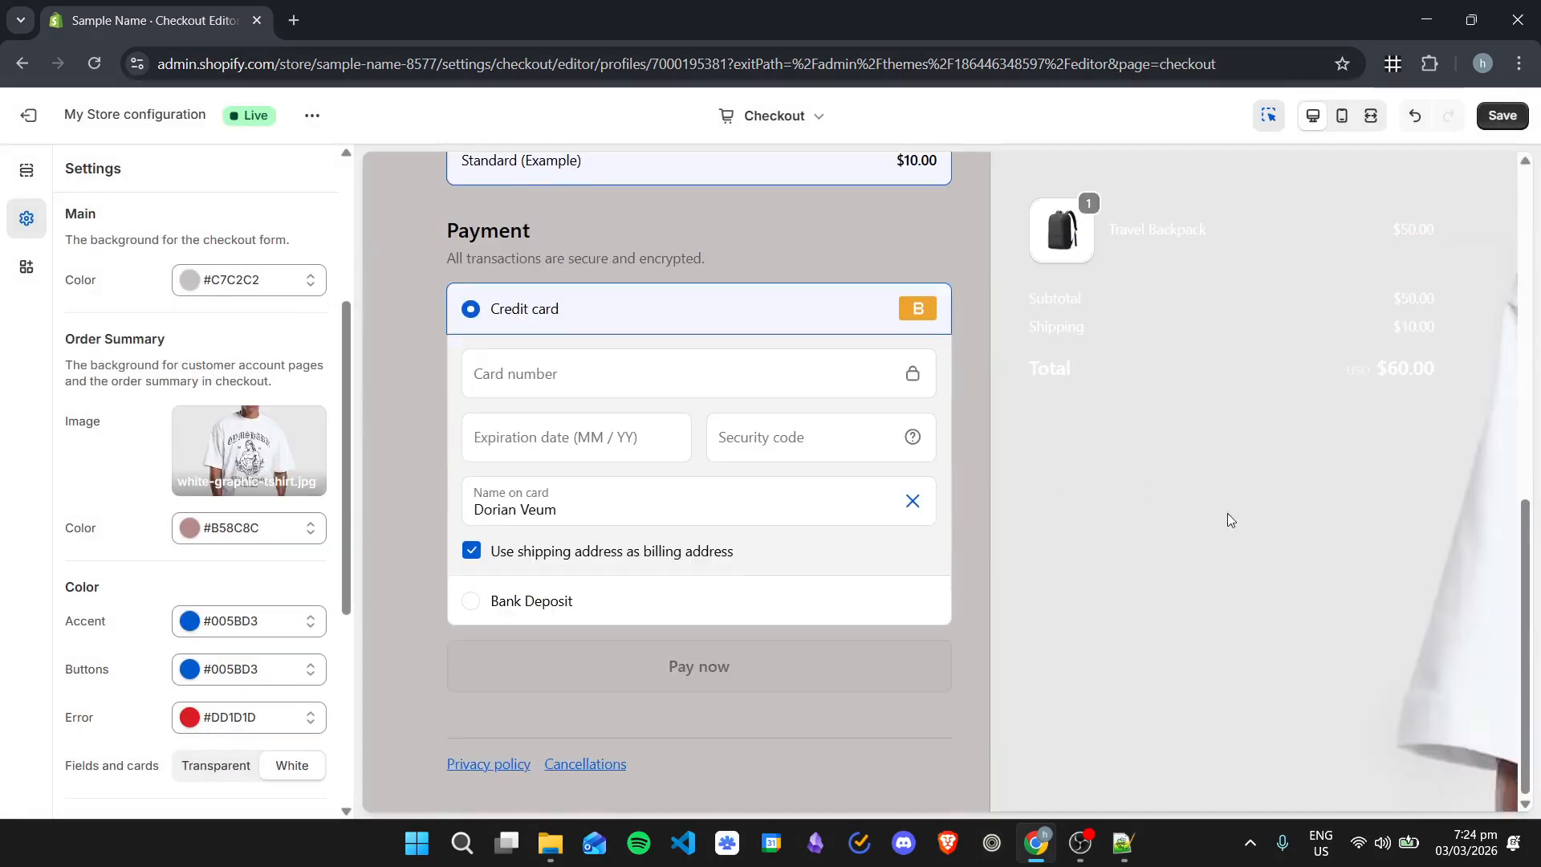
# - Check the background image along the checkout preview and remove it from the order summary
pyautogui.scroll(5, 1317, 526)
pyautogui.scroll(-5, 1211, 263)
pyautogui.scroll(8, 1211, 337)
pyautogui.scroll(-8, 1426, 653)
pyautogui.scroll(5, 1351, 471)
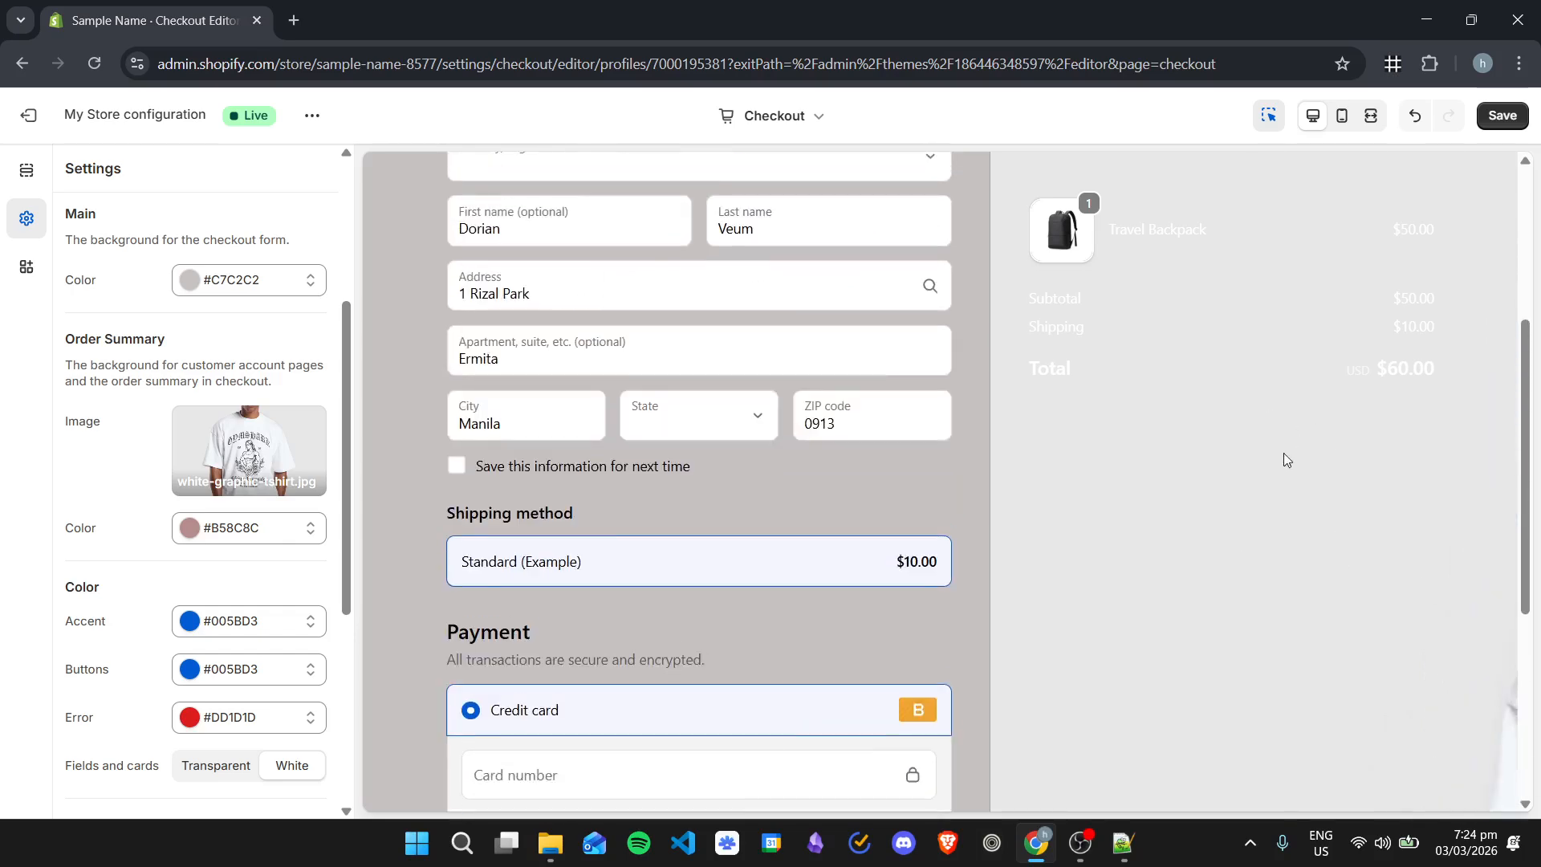
pyautogui.scroll(4, 1288, 466)
pyautogui.click(249, 449)
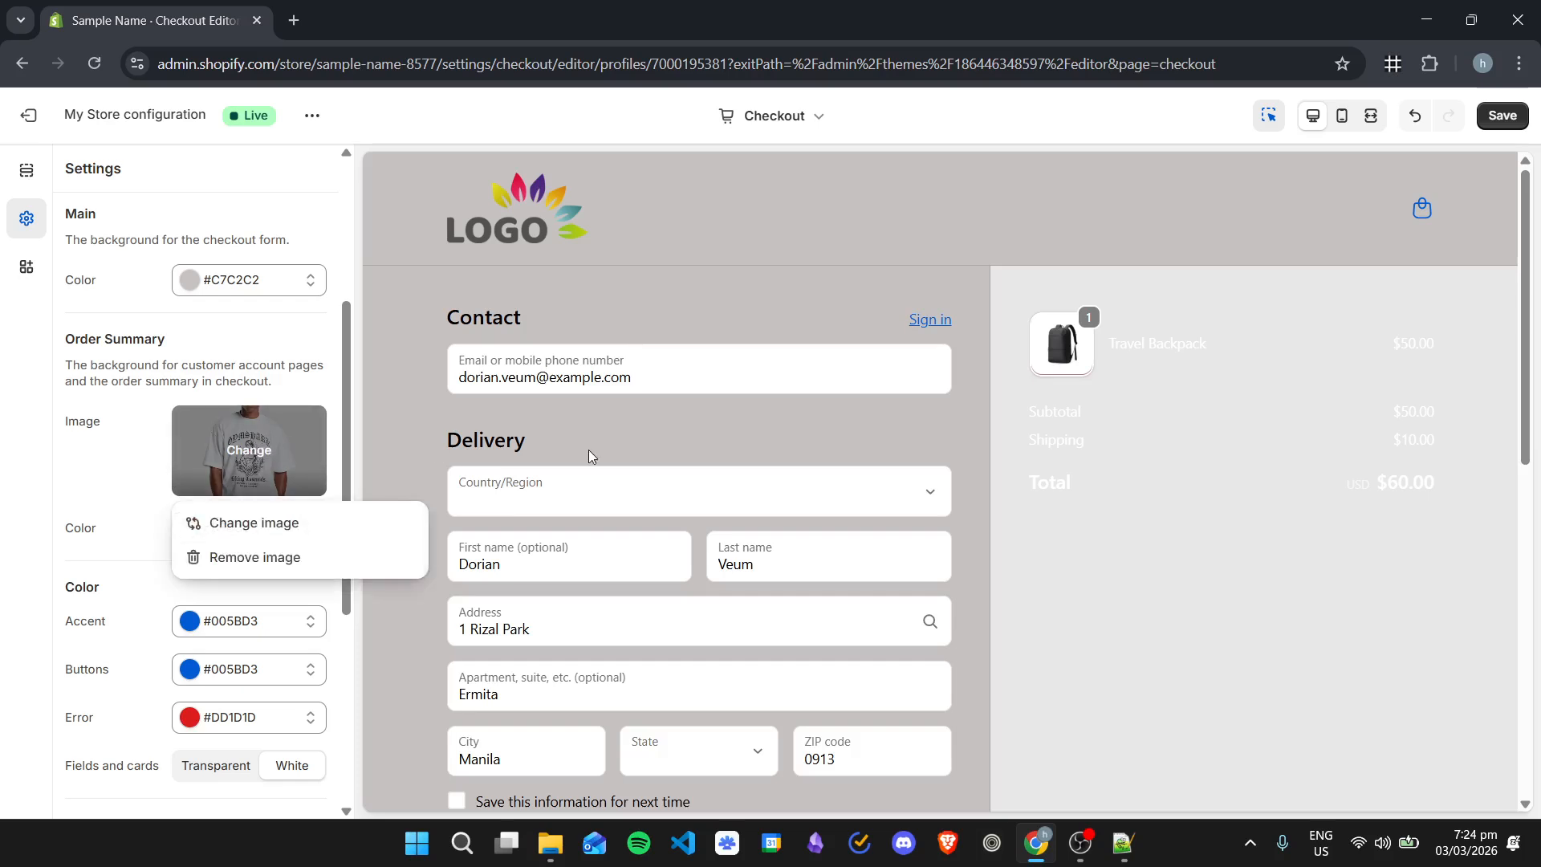
pyautogui.click(248, 557)
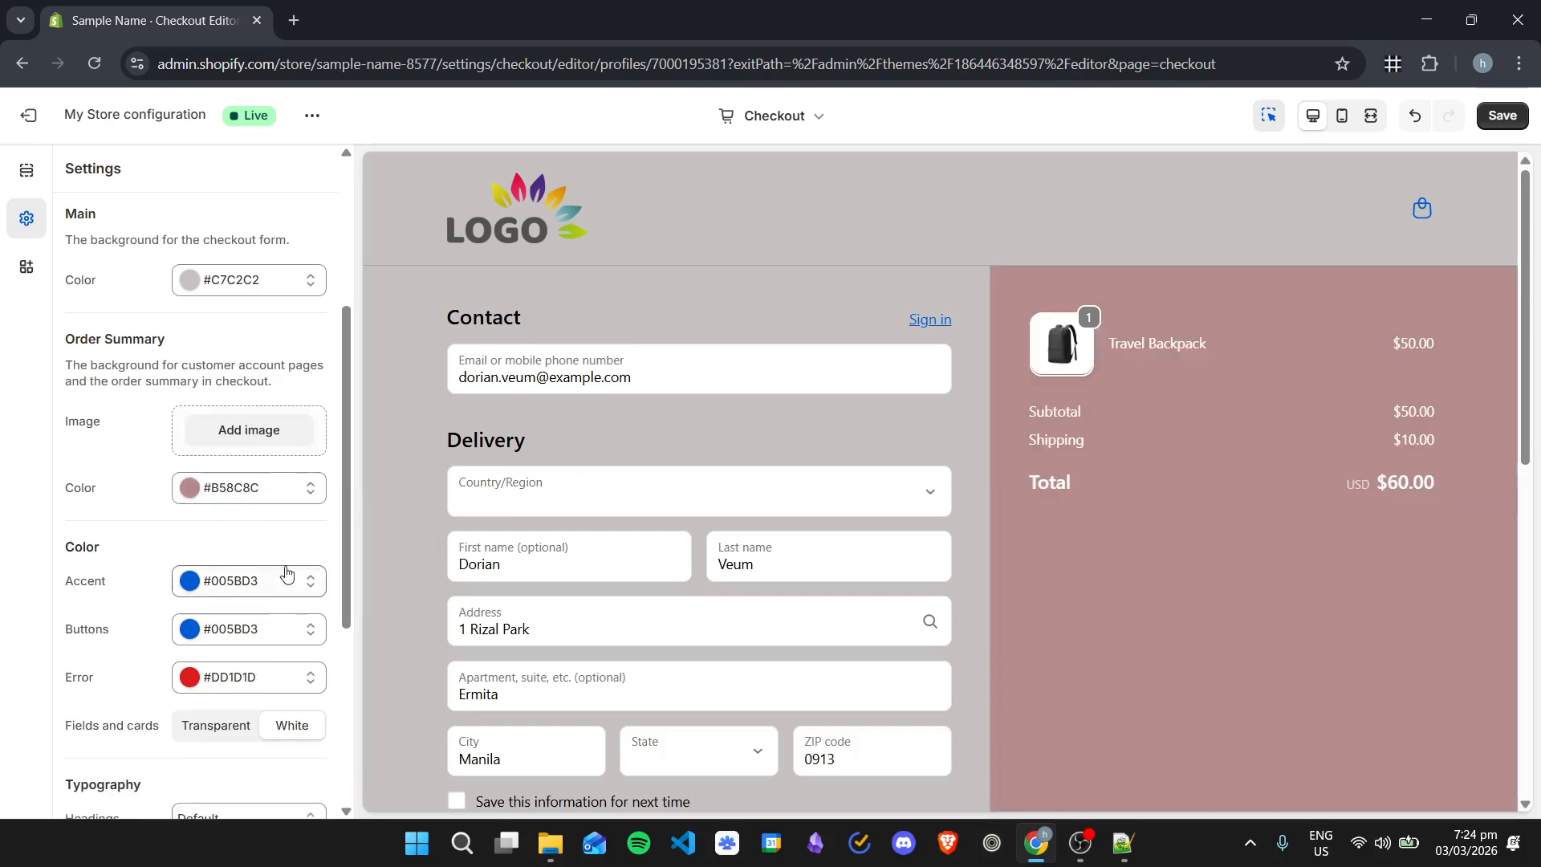
# - Set the order summary background color to the near-black #292929
pyautogui.click(190, 489)
pyautogui.moveTo(188, 181); pyautogui.dragTo(147, 153)
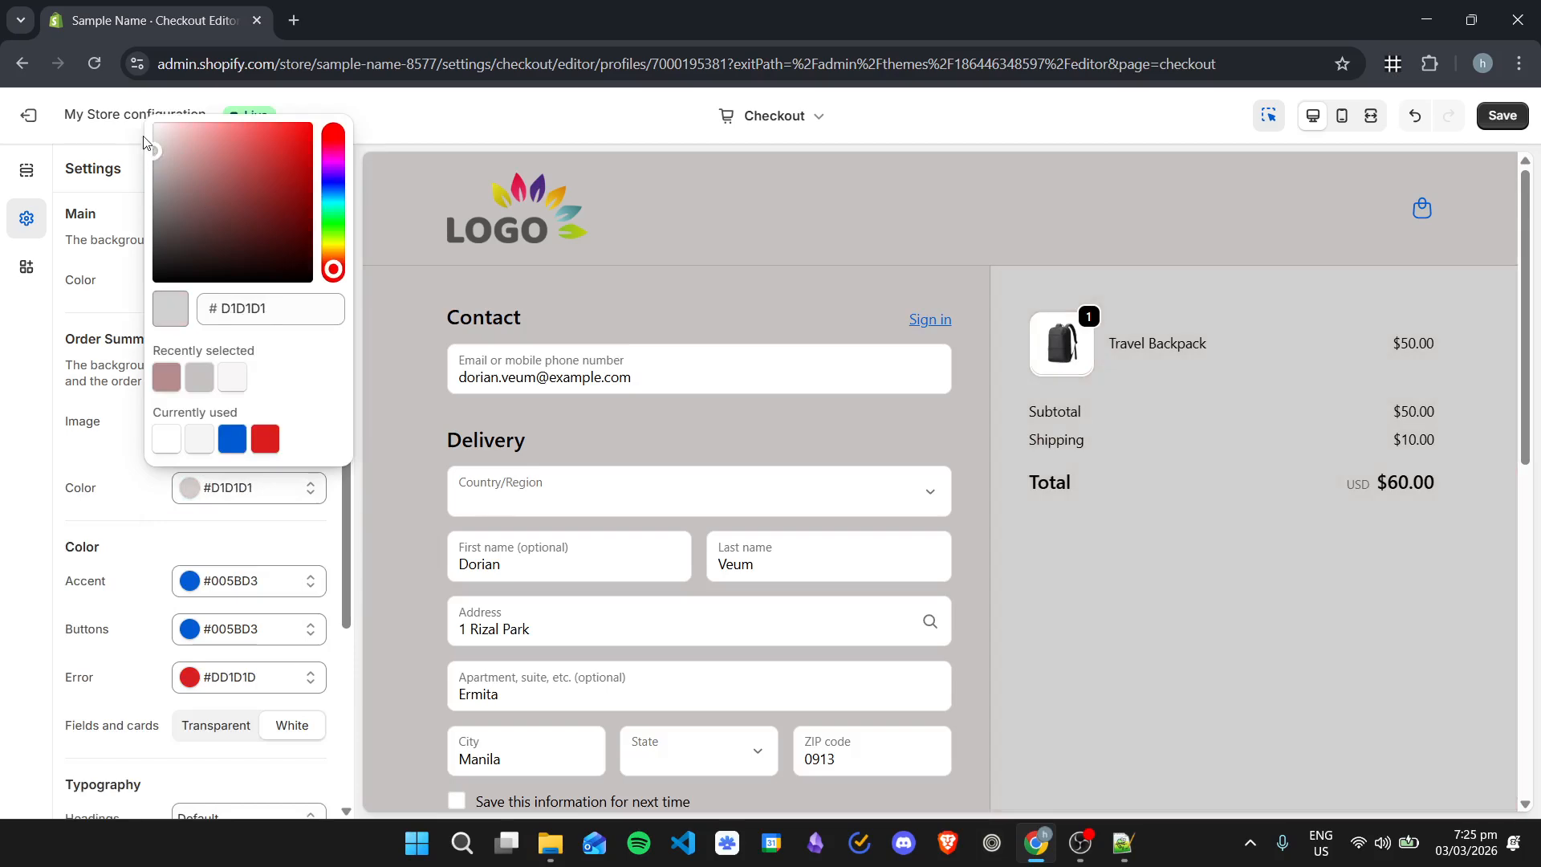
pyautogui.click(161, 128)
pyautogui.moveTo(149, 130); pyautogui.dragTo(154, 277)
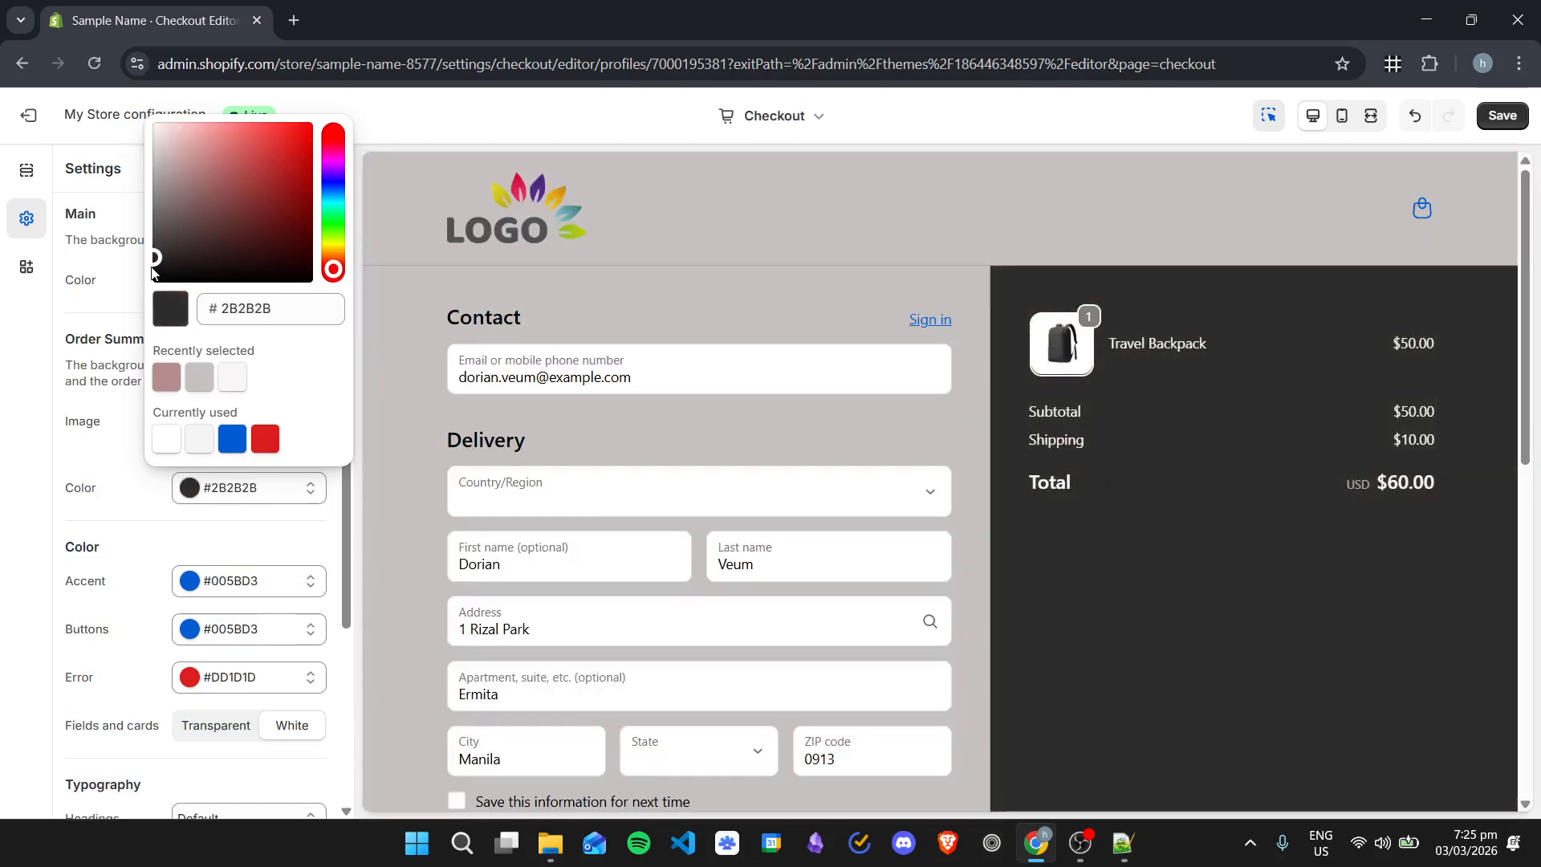
pyautogui.click(1218, 343)
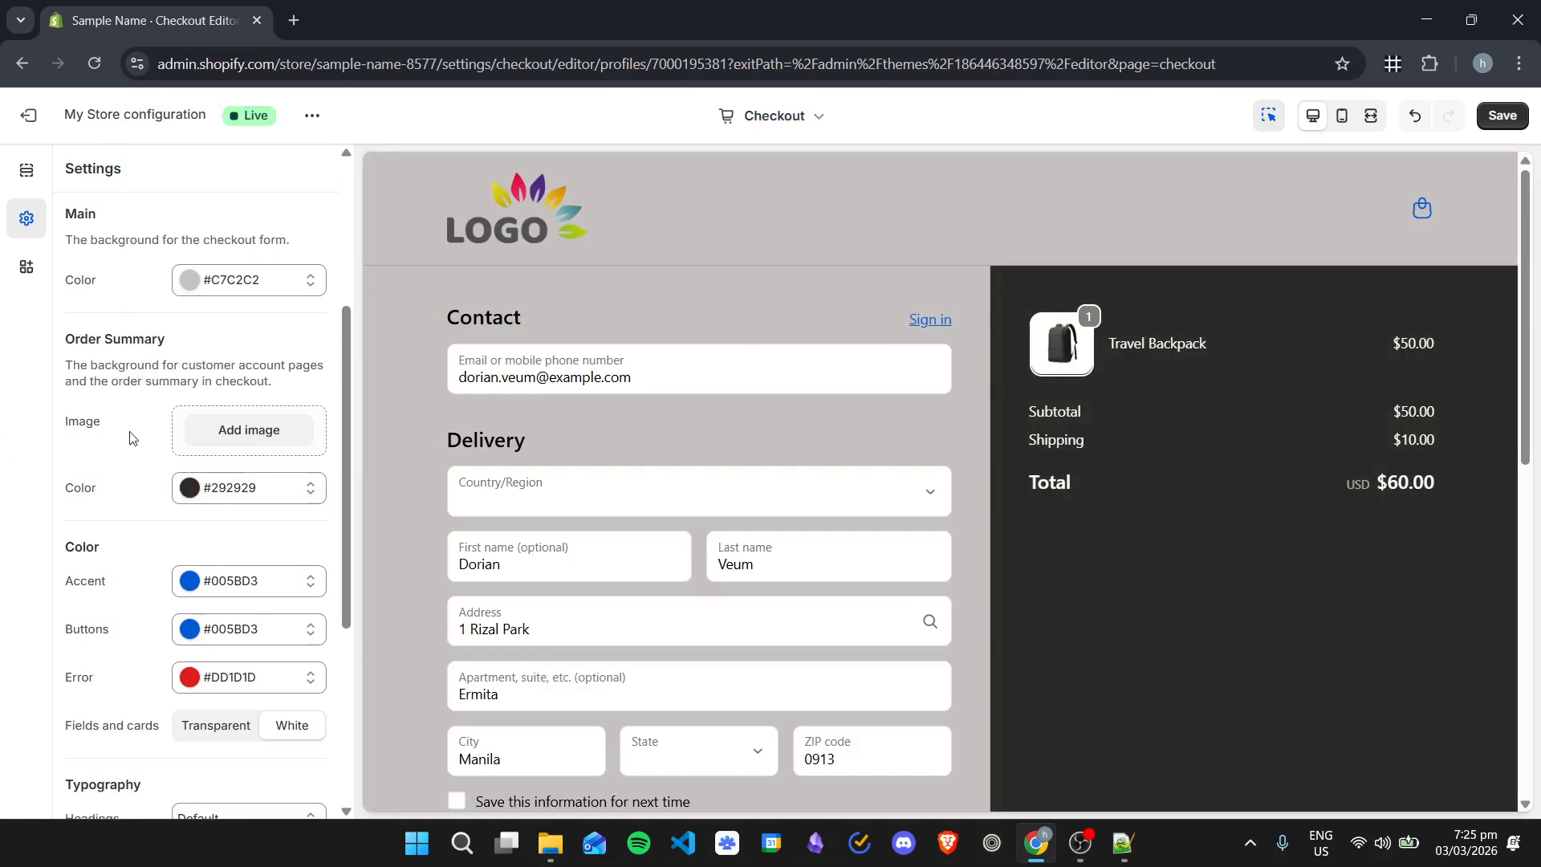
# - Try the Transparent style for the checkout's fields and cards, compare it with White, and keep White
pyautogui.scroll(-3, 76, 454)
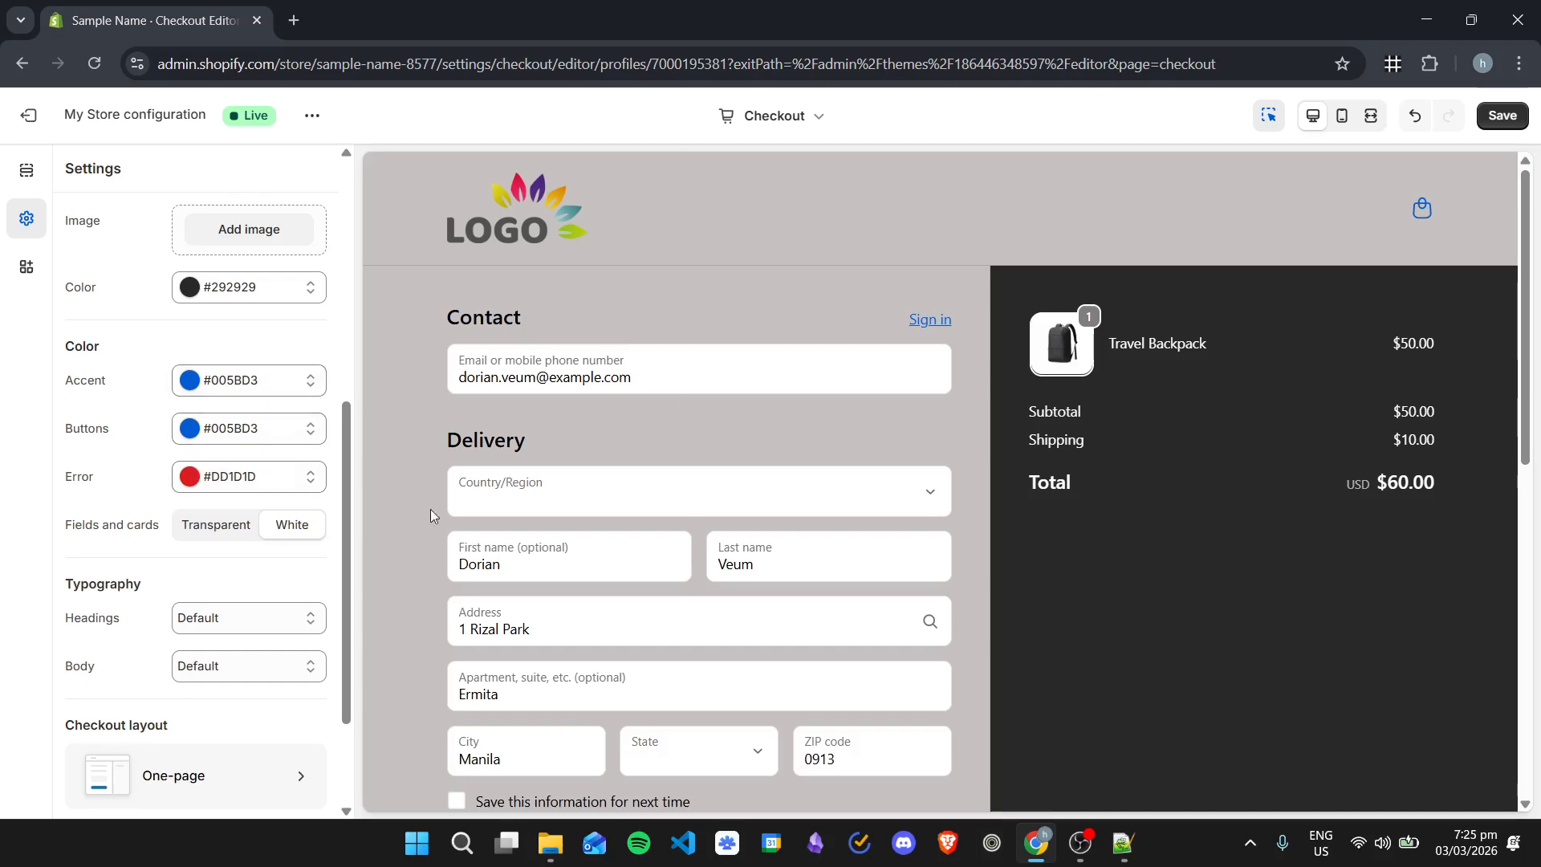
pyautogui.scroll(-9, 562, 481)
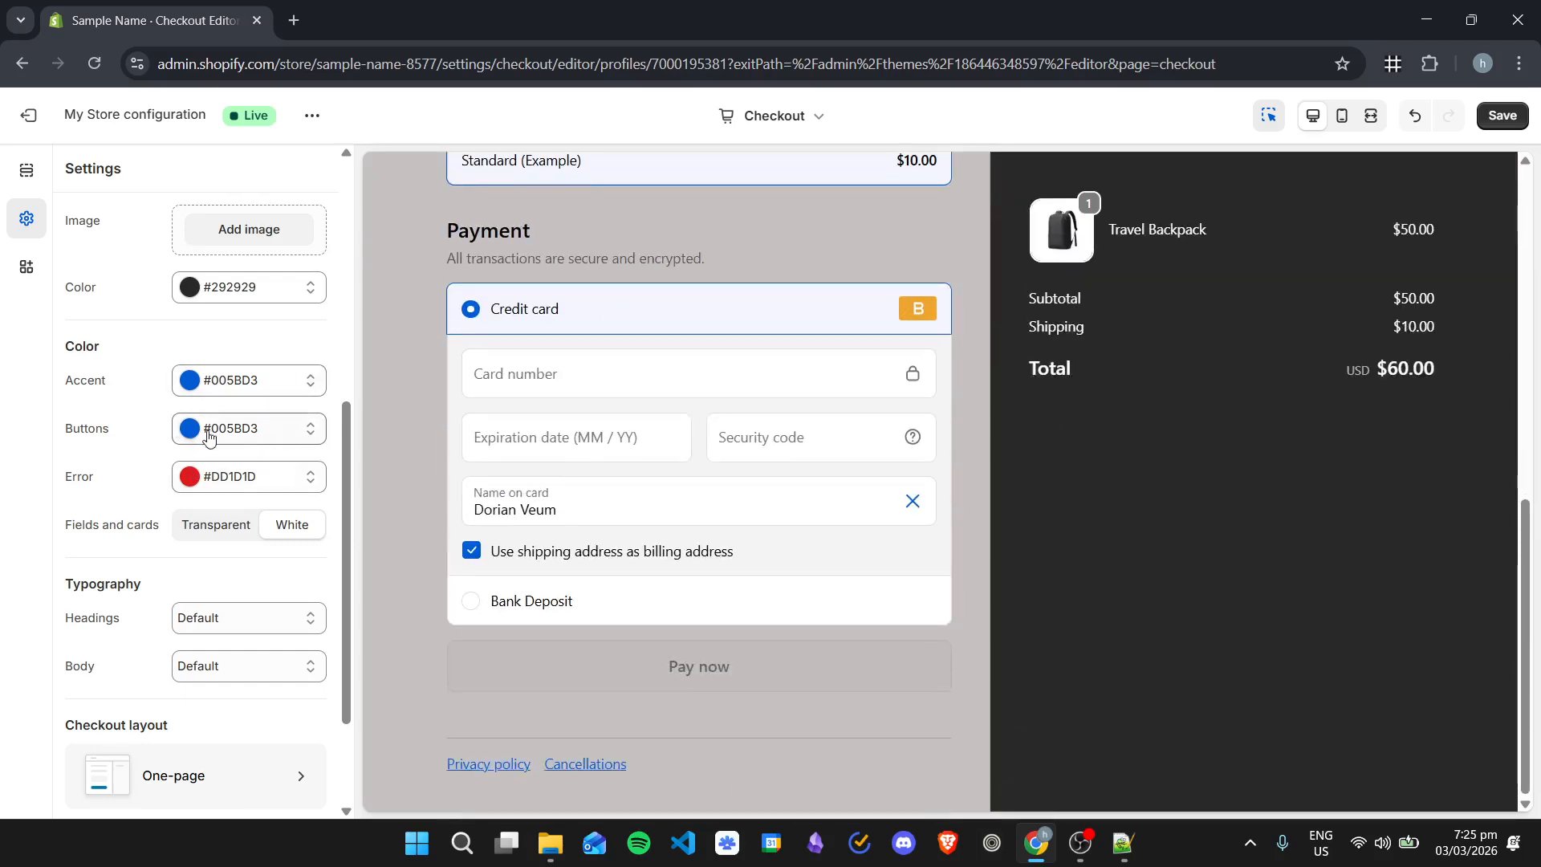
pyautogui.scroll(2, 238, 440)
pyautogui.scroll(5, 534, 428)
pyautogui.scroll(4, 562, 434)
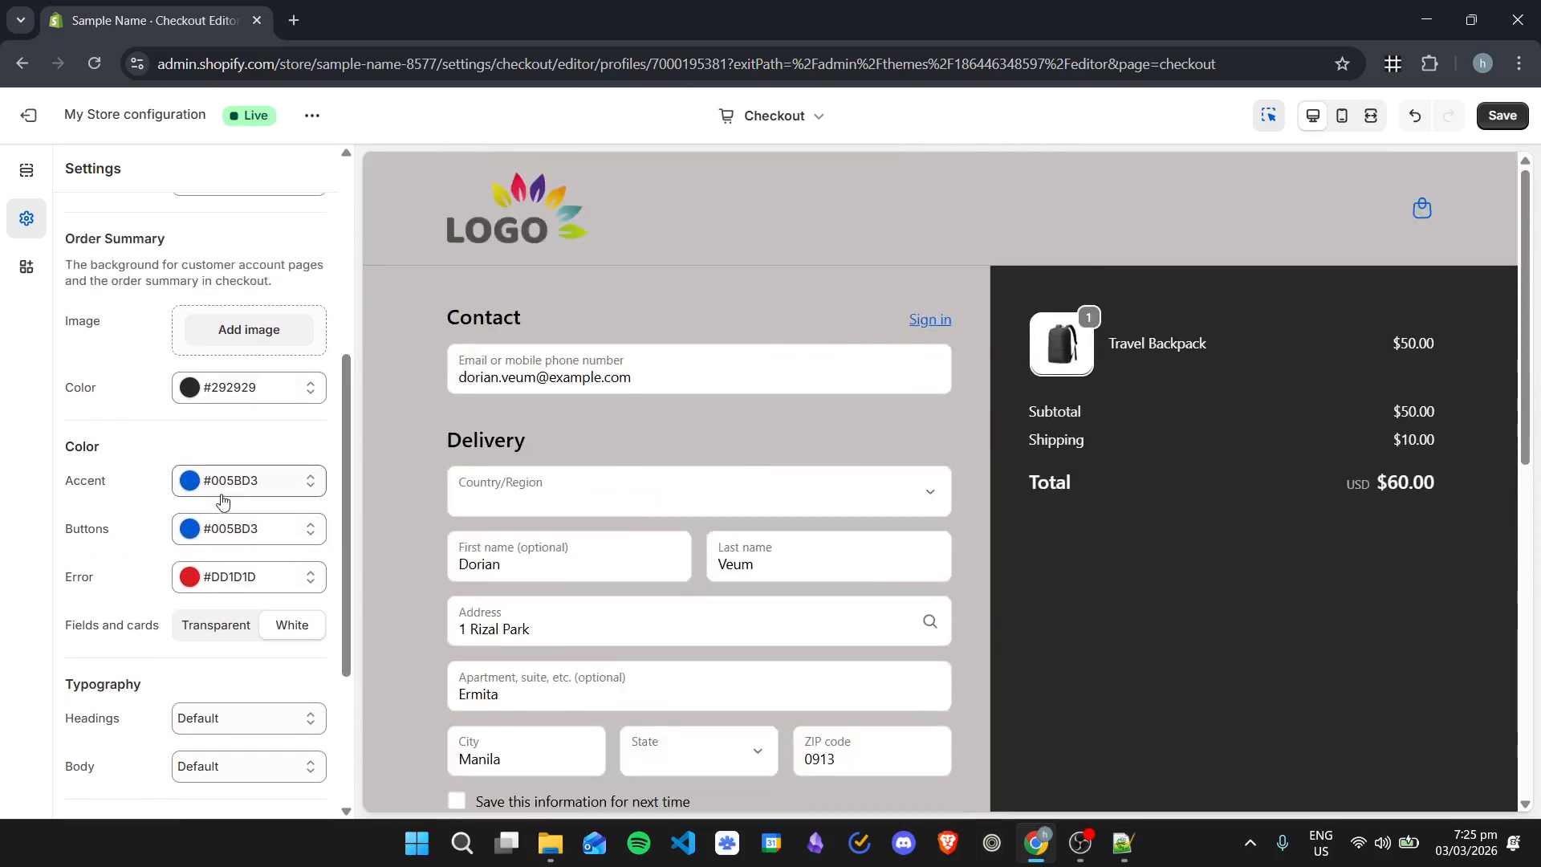
pyautogui.scroll(-2, 240, 474)
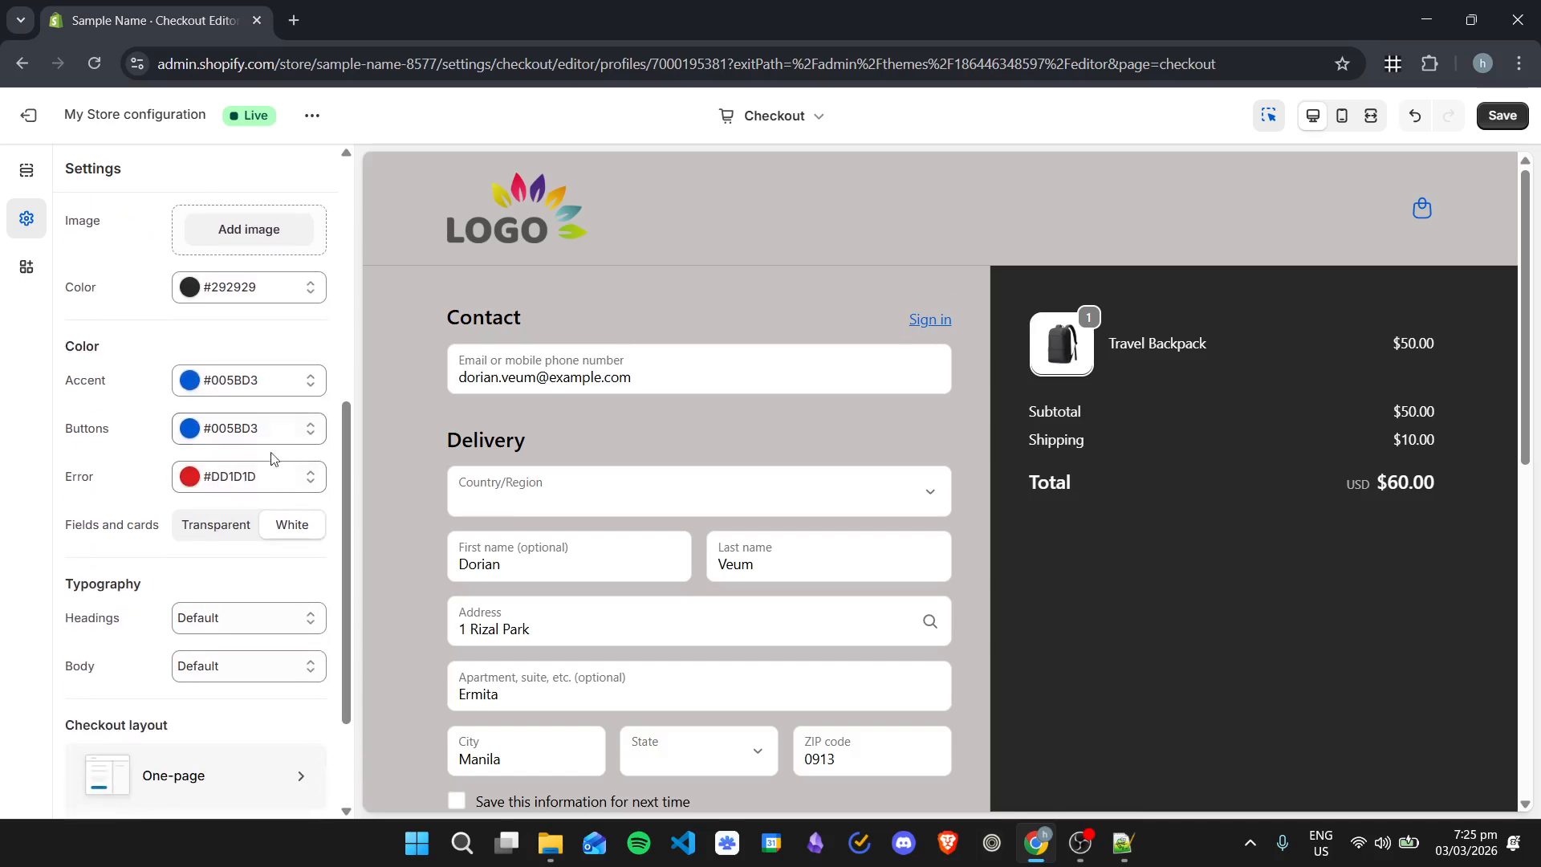
pyautogui.click(225, 525)
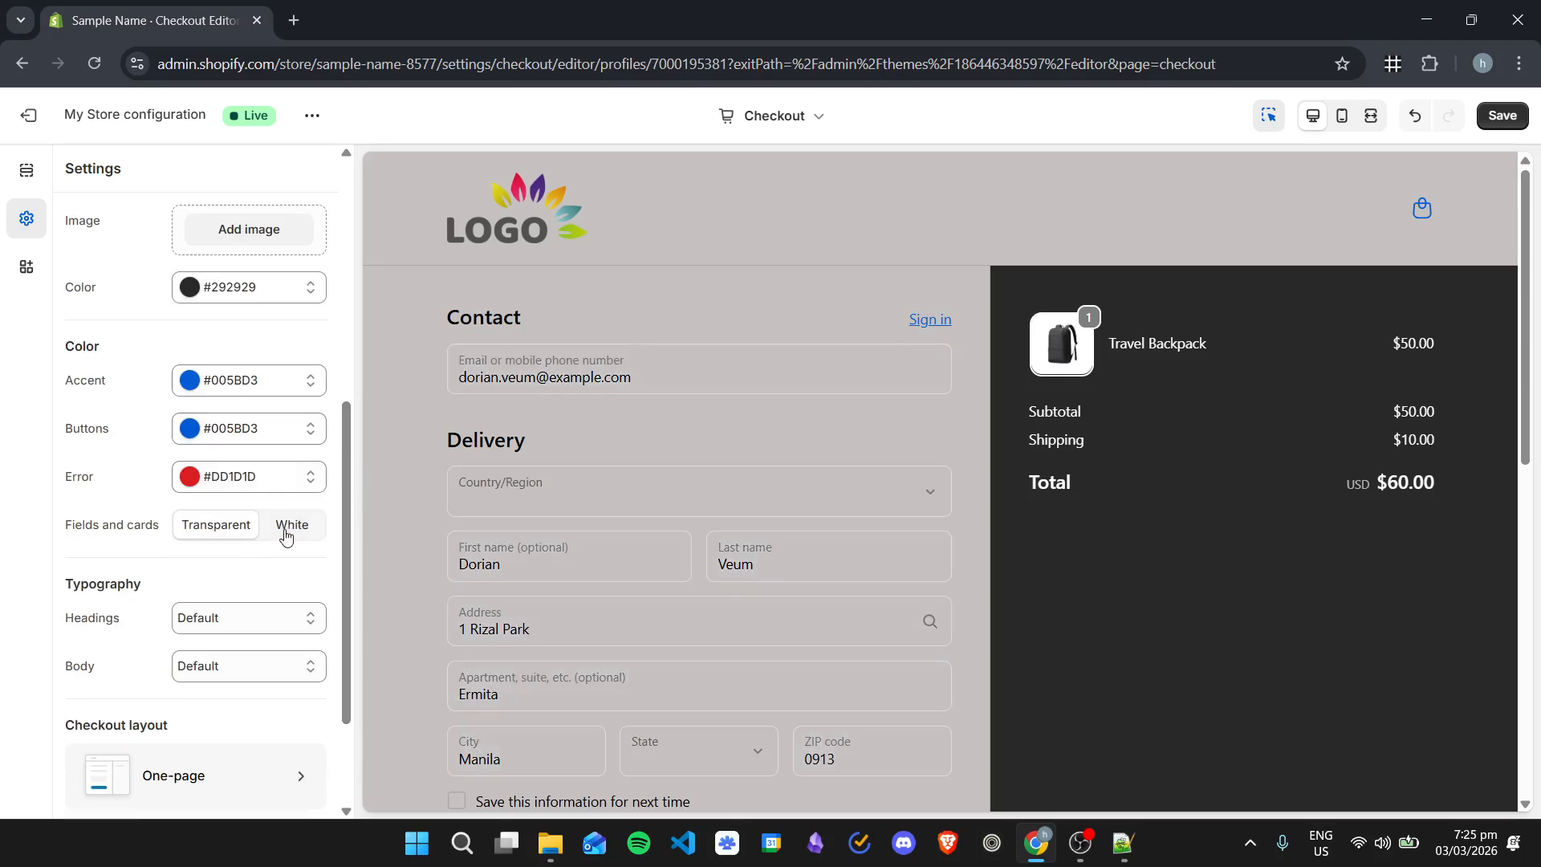
pyautogui.click(286, 532)
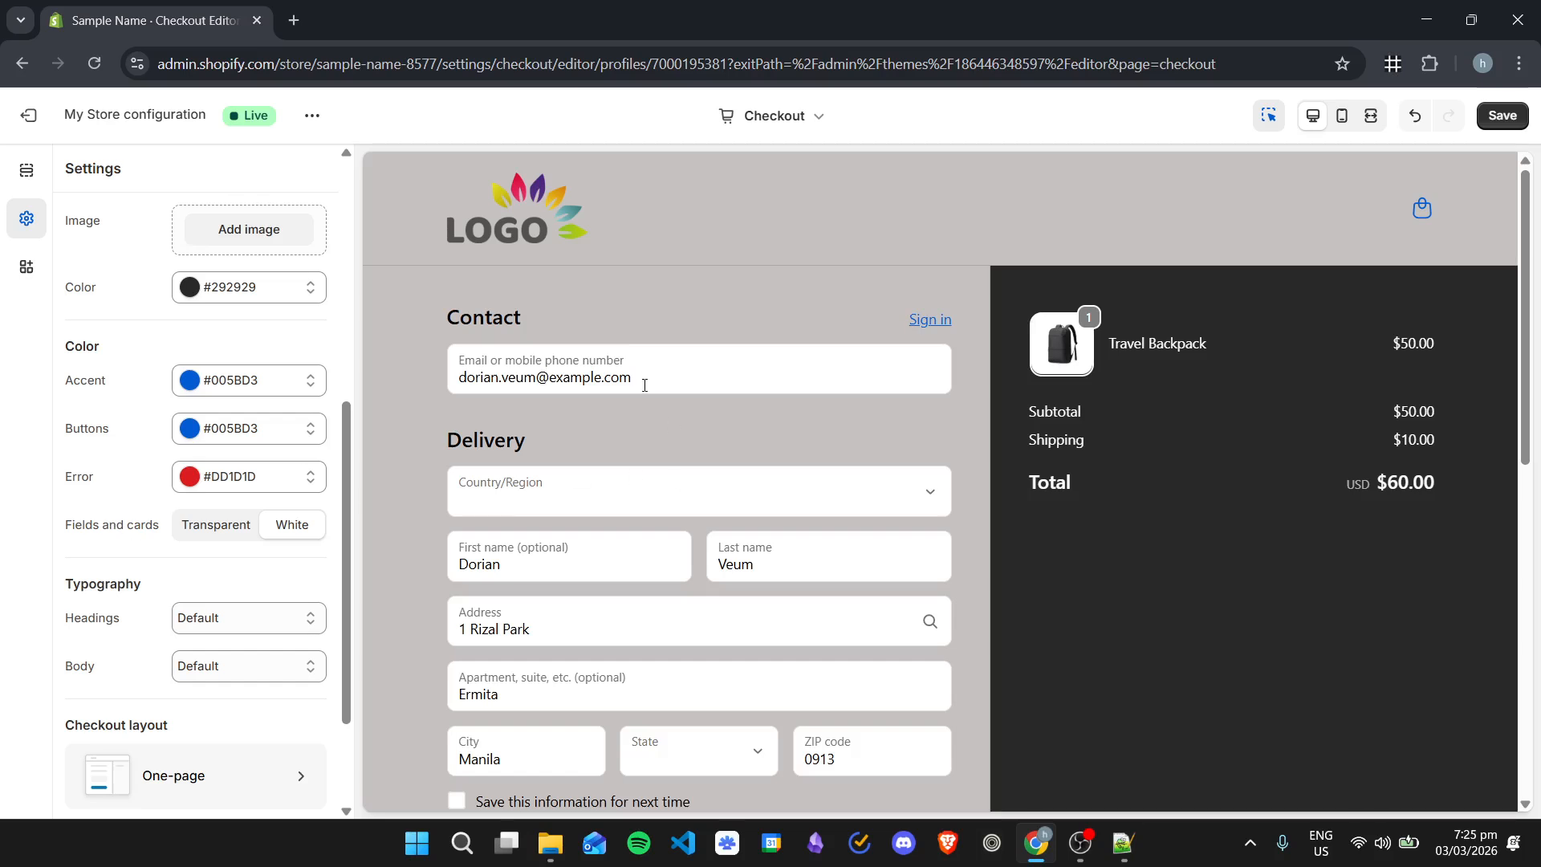
pyautogui.click(224, 526)
pyautogui.scroll(-1, 655, 339)
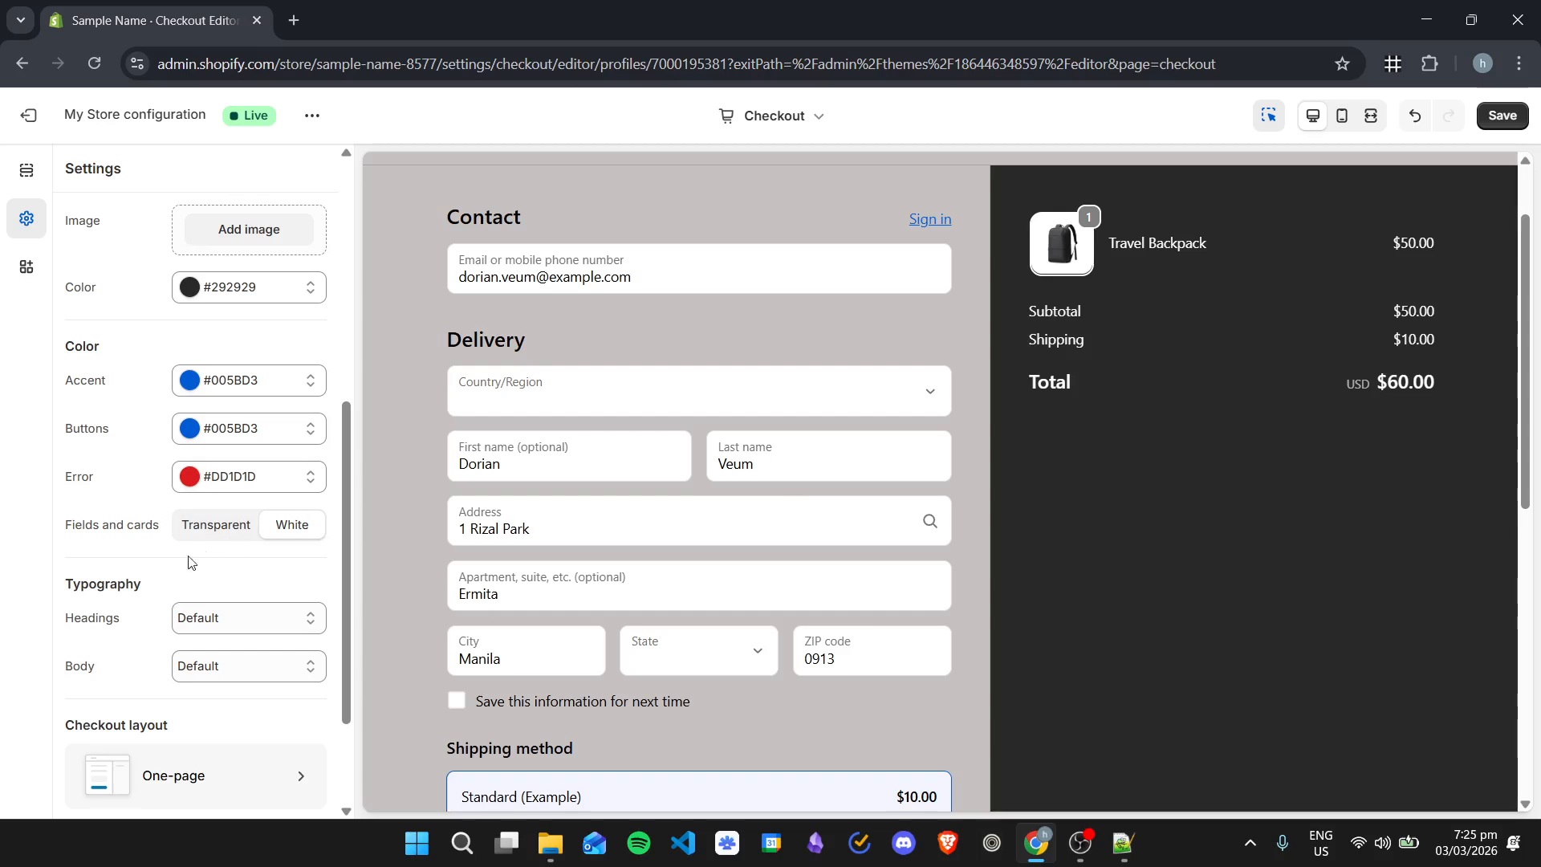
# - Set the headings font of the checkout typography to Mono
pyautogui.scroll(-1, 167, 529)
pyautogui.scroll(-1, 117, 532)
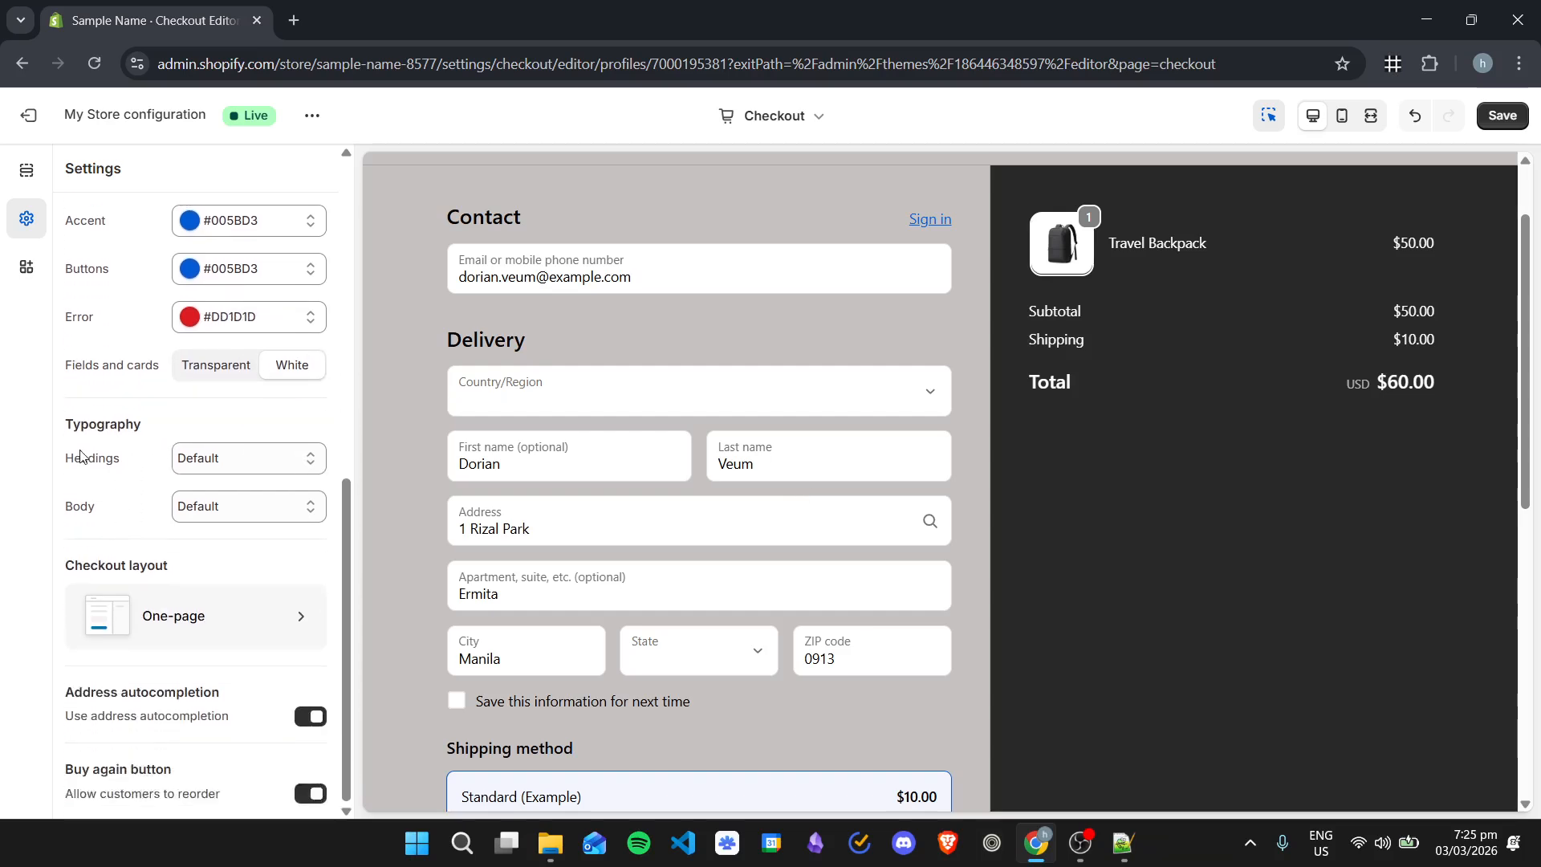
pyautogui.click(306, 453)
pyautogui.scroll(-1, 283, 315)
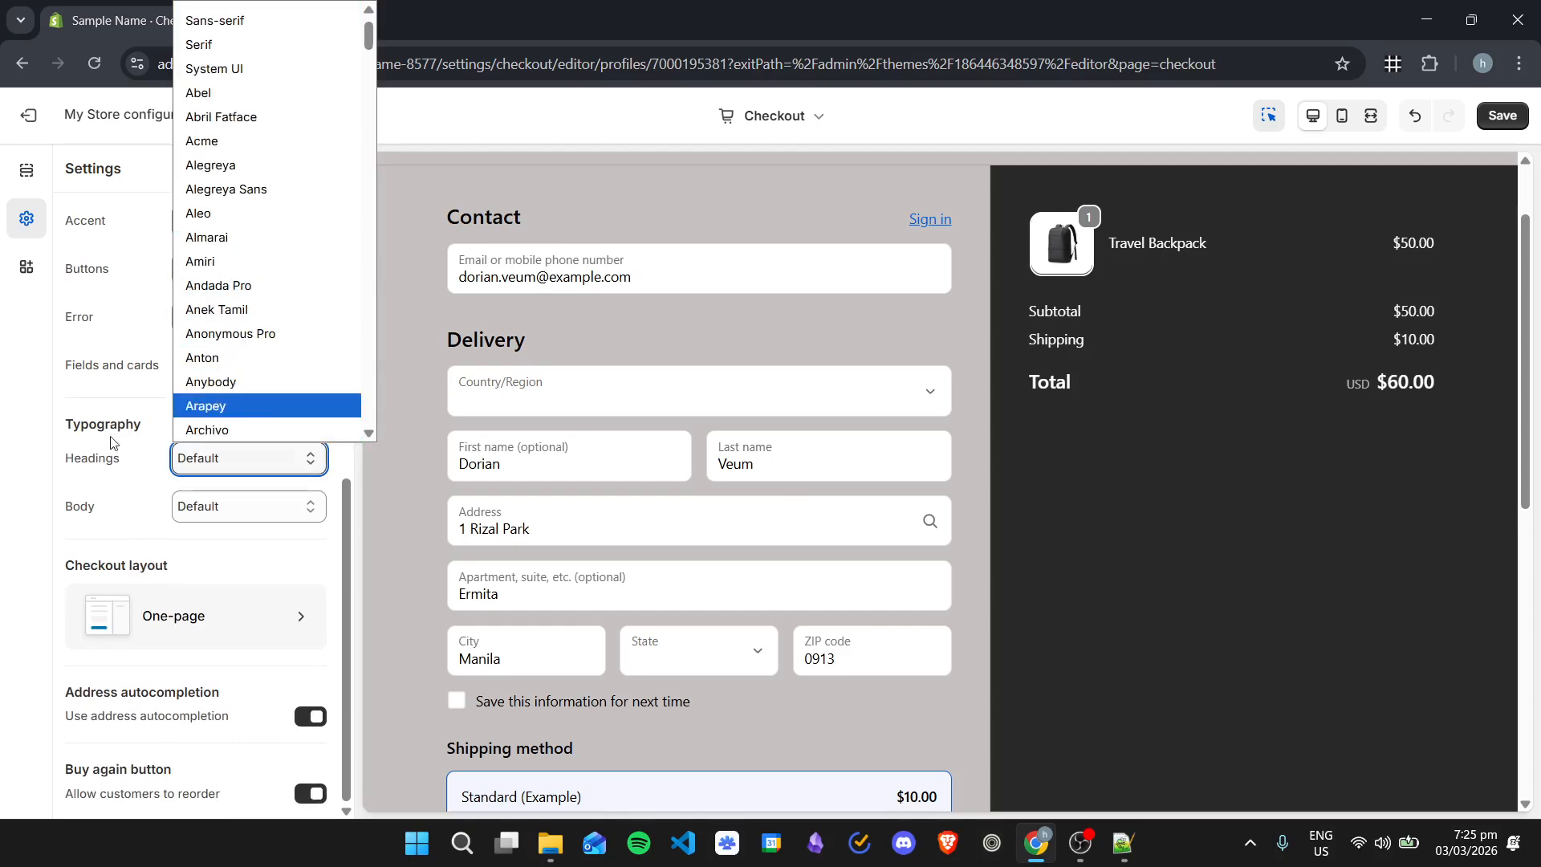
pyautogui.click(109, 472)
pyautogui.scroll(1, 221, 499)
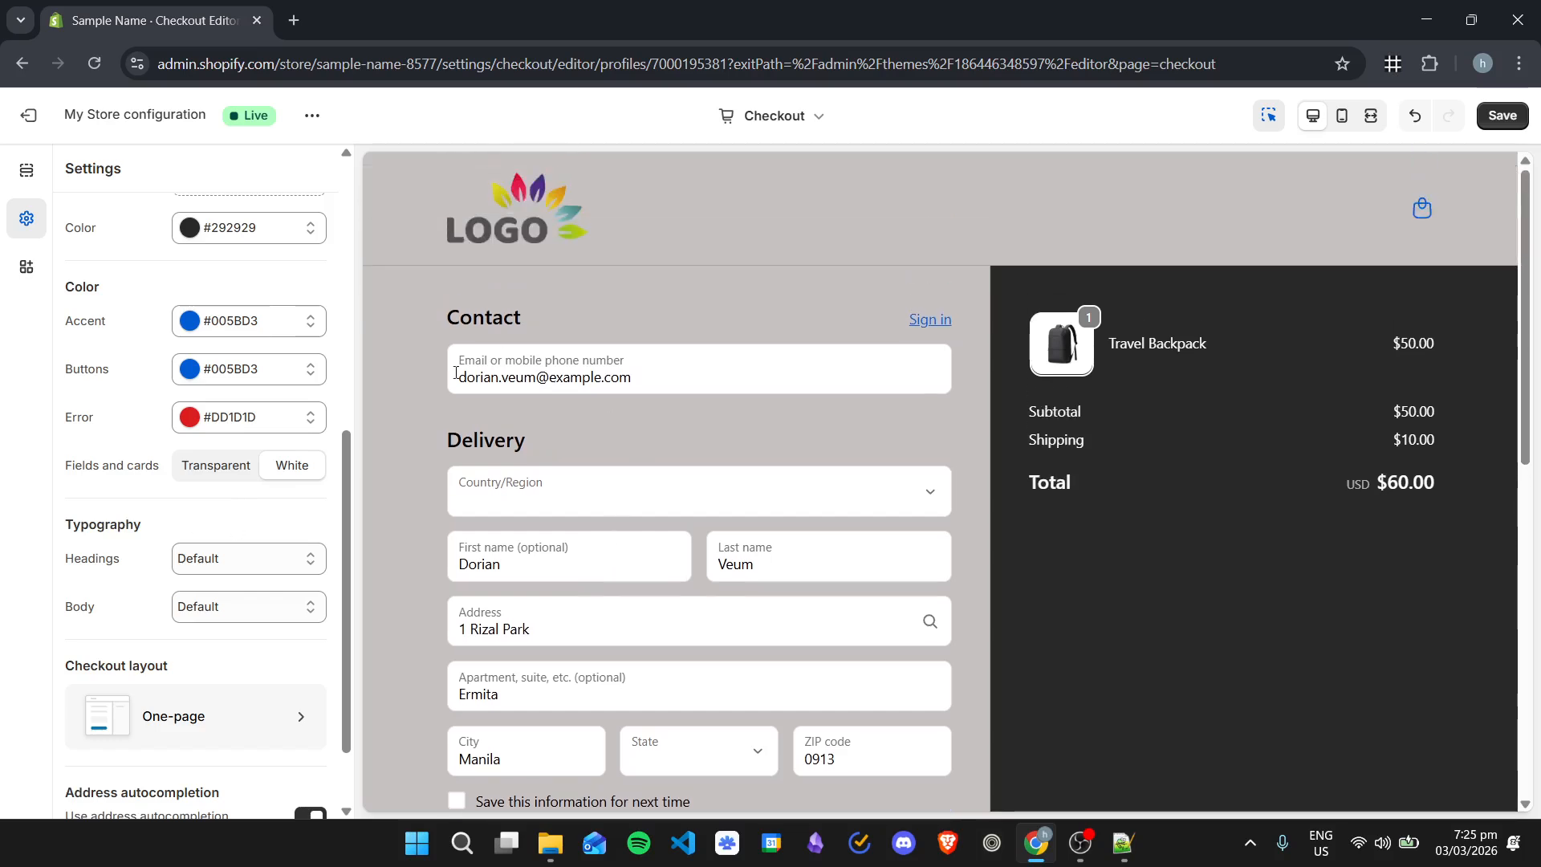
pyautogui.click(272, 567)
pyautogui.scroll(1, 309, 96)
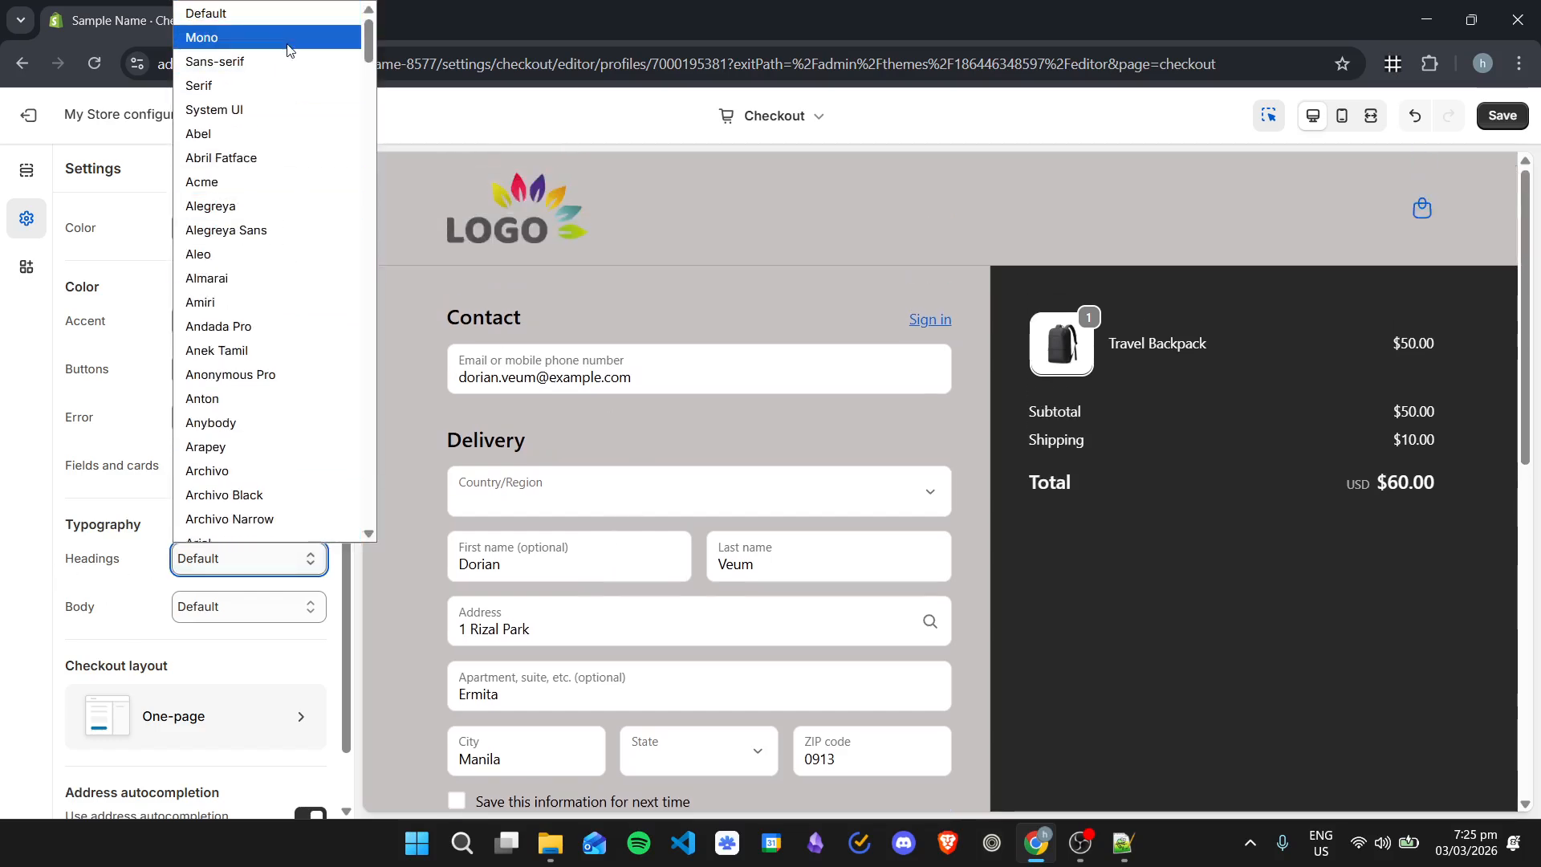
pyautogui.click(287, 39)
# - Set the body font of the checkout typography to Anek Tamil and check it in the preview
pyautogui.scroll(-1, 233, 508)
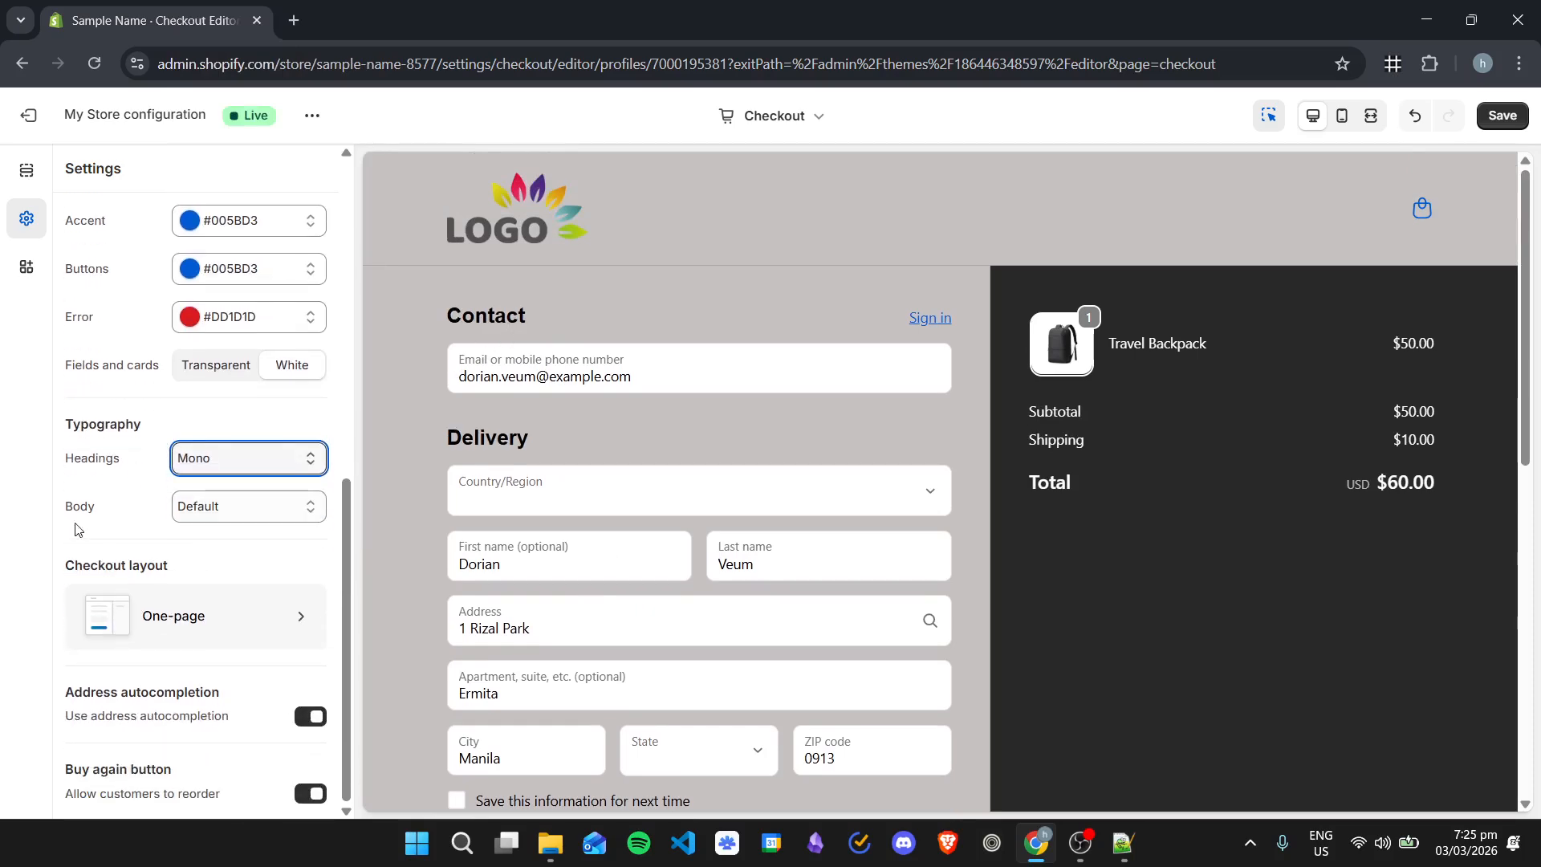
pyautogui.click(241, 506)
pyautogui.click(288, 350)
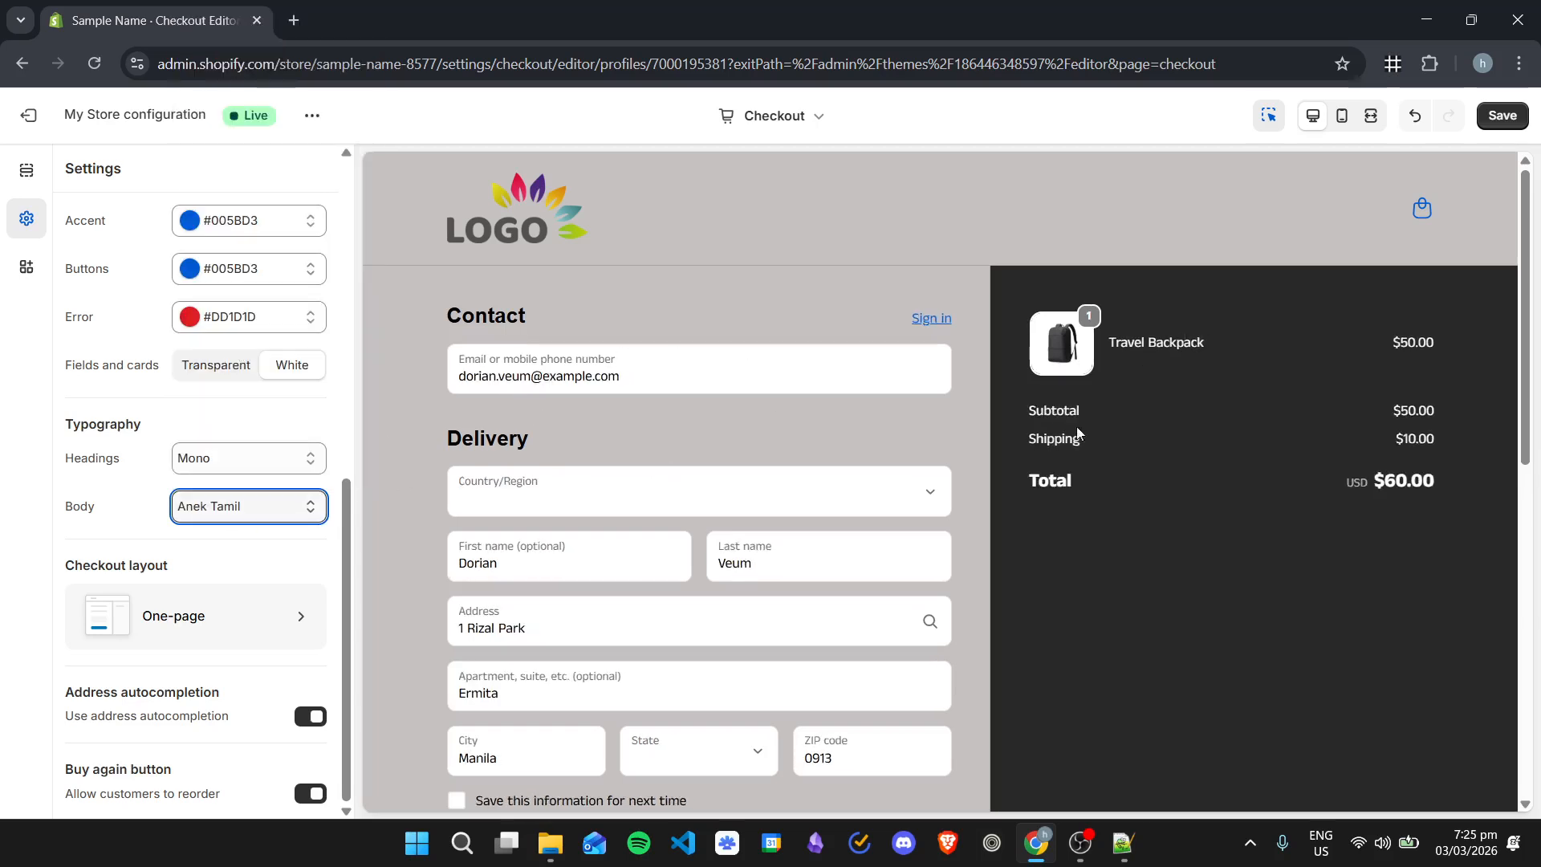
pyautogui.scroll(-3, 590, 513)
pyautogui.scroll(3, 564, 625)
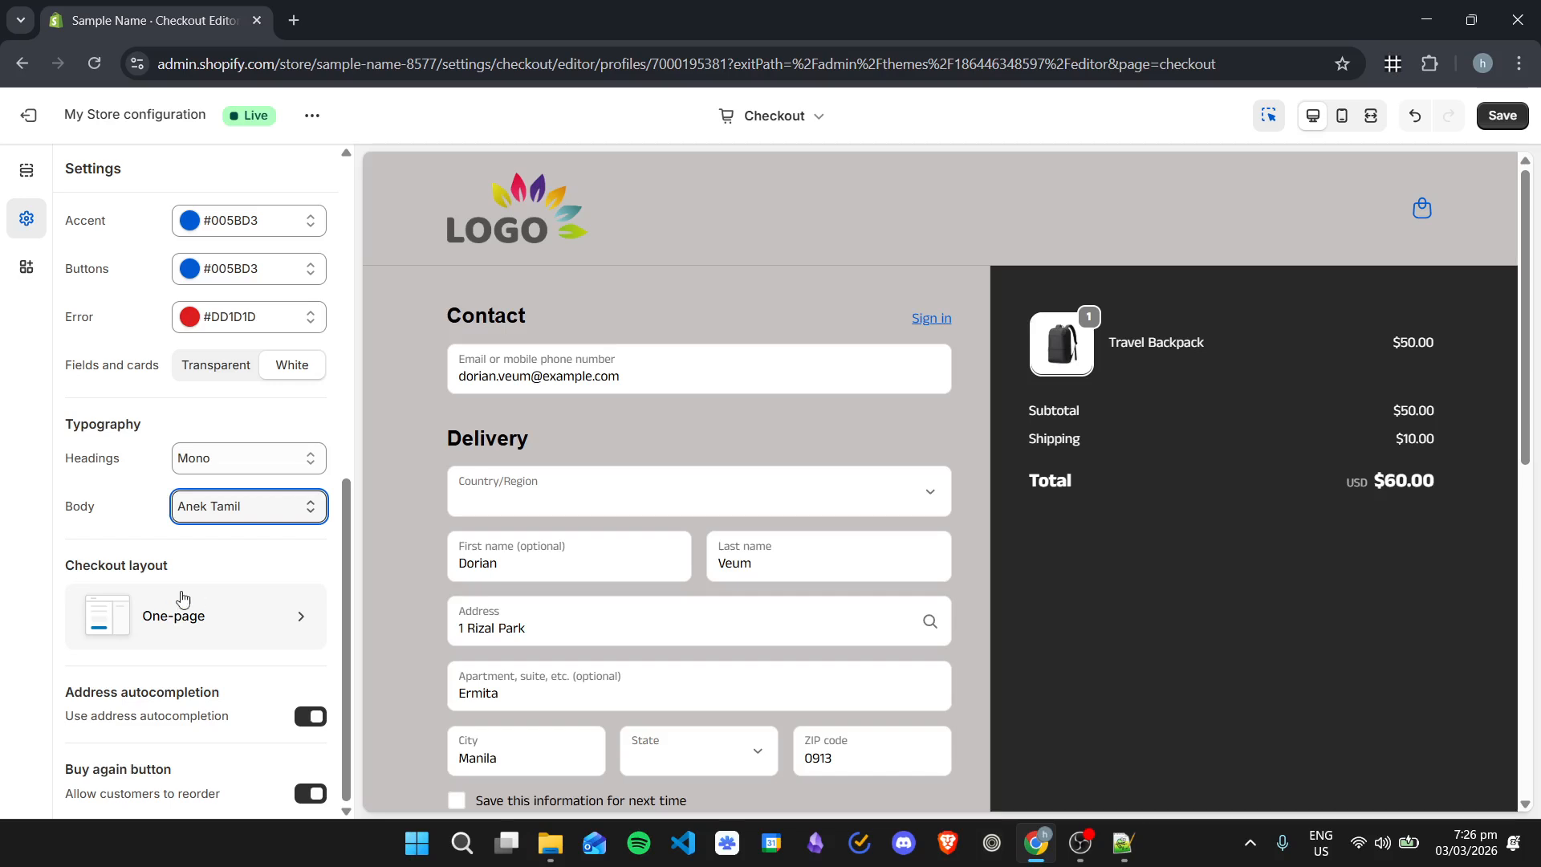
# - Switch the checkout layout to three-page checkout and examine its information page in the preview
pyautogui.click(266, 614)
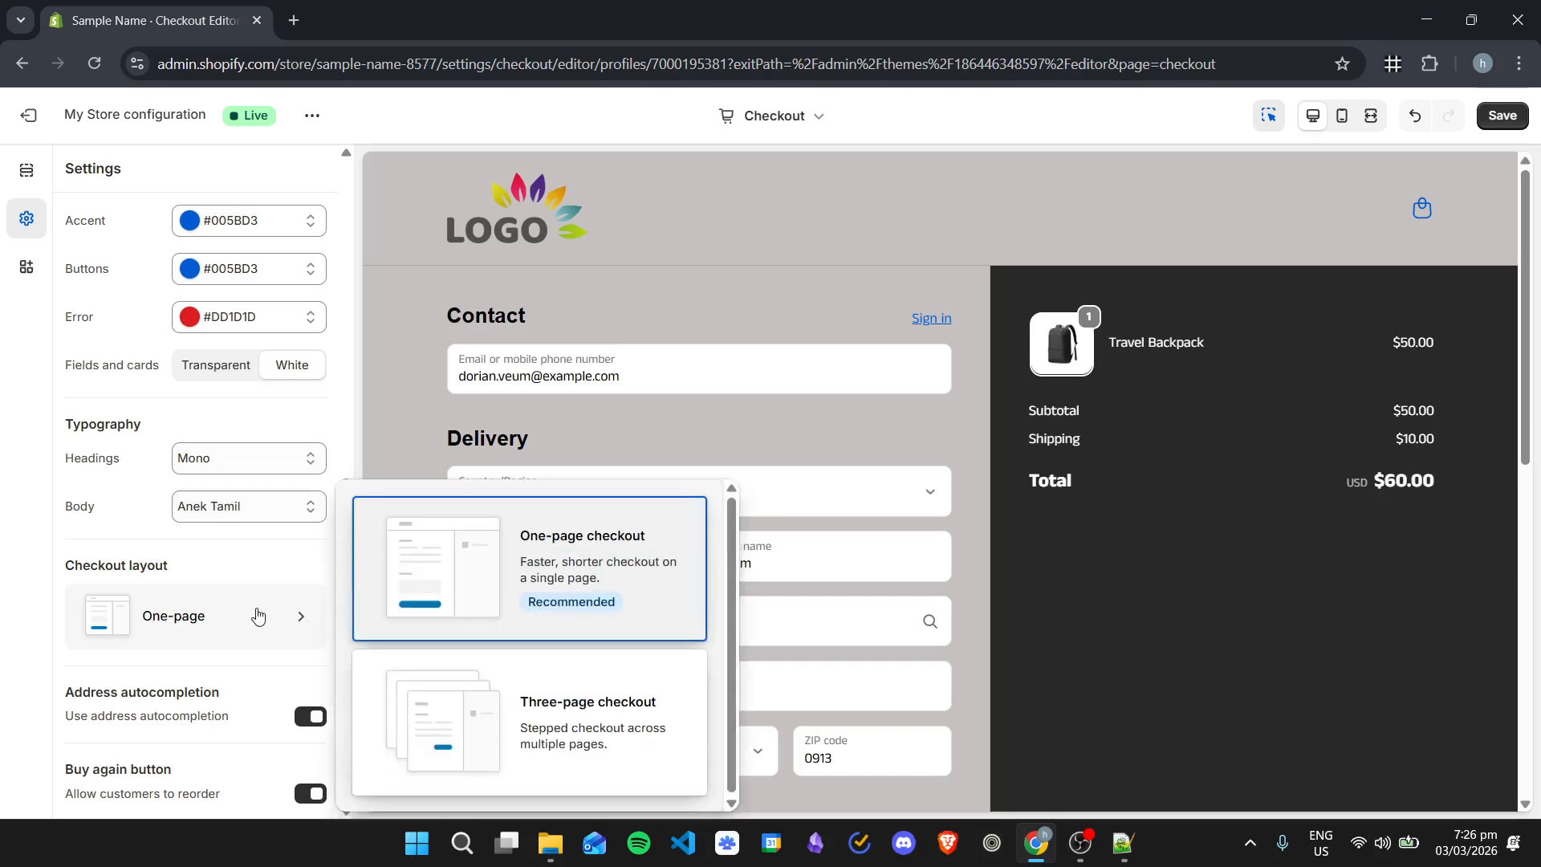
pyautogui.click(591, 707)
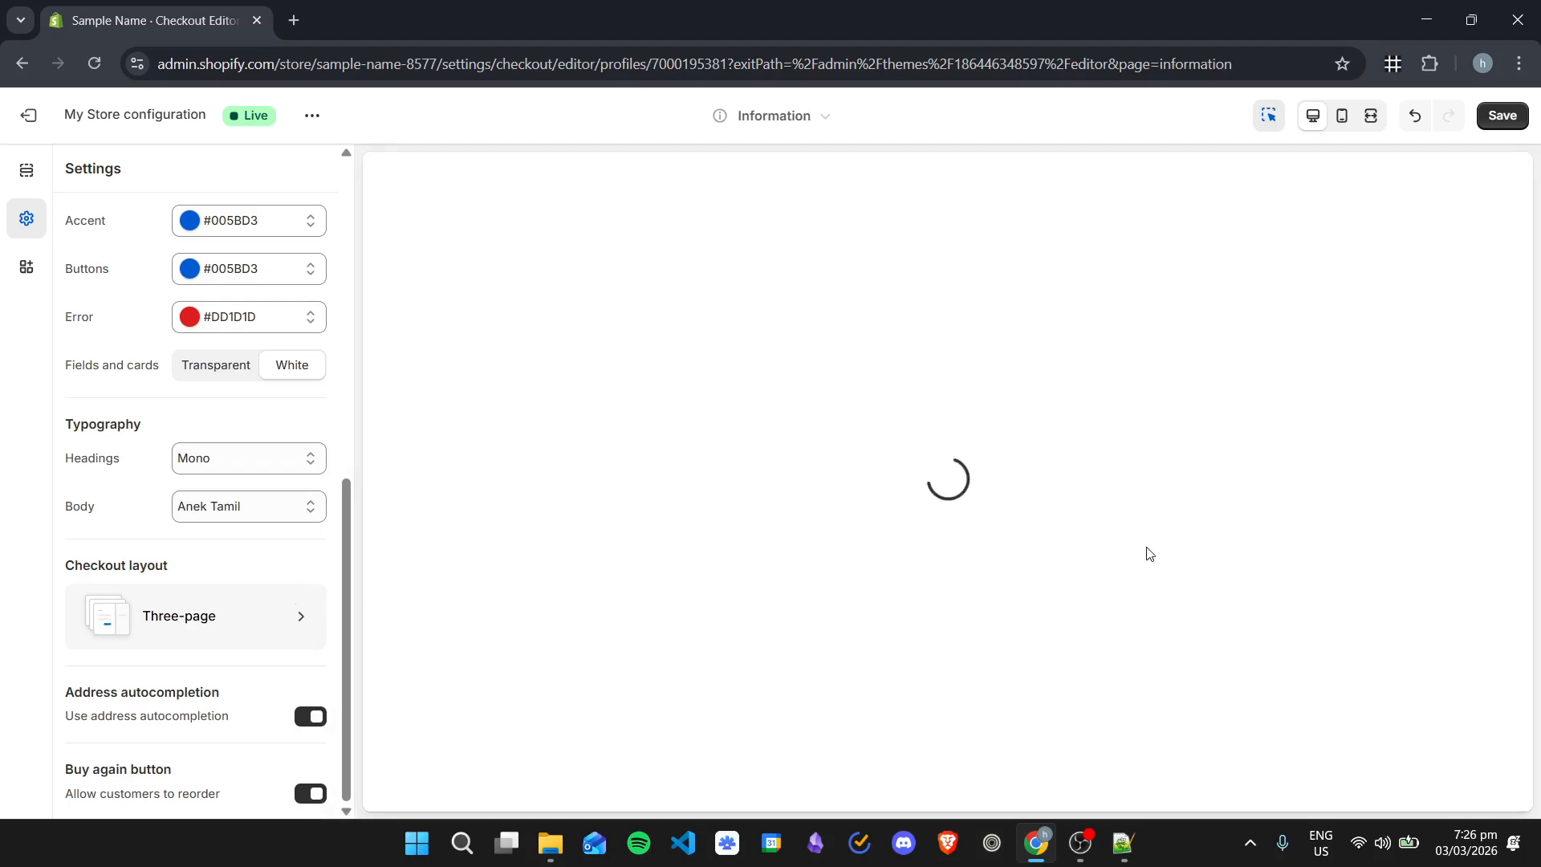
pyautogui.scroll(-2, 768, 510)
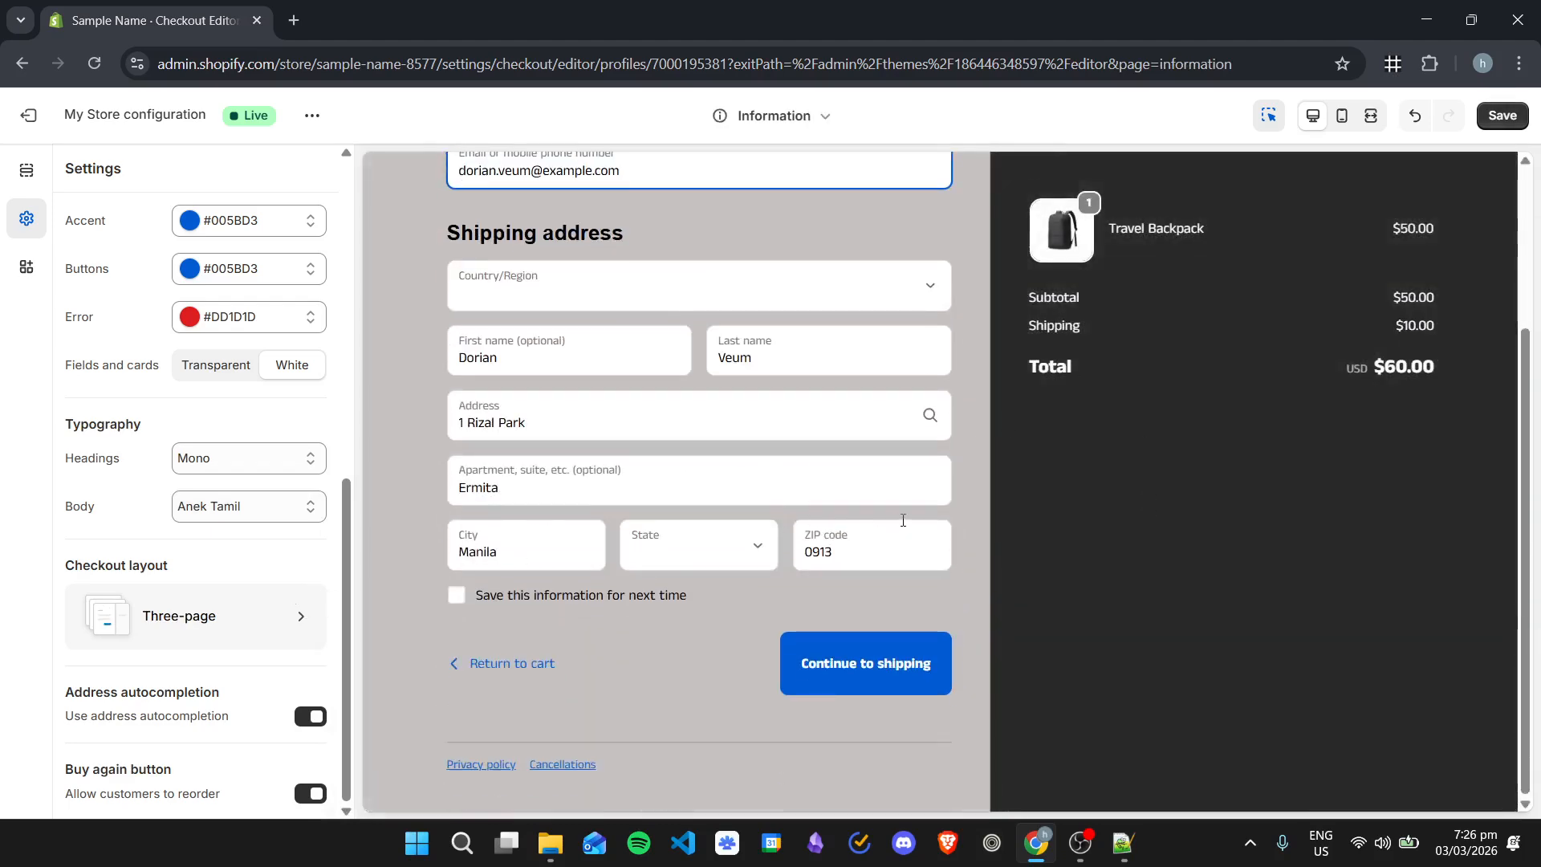
pyautogui.scroll(3, 902, 522)
pyautogui.scroll(-2, 1043, 409)
pyautogui.scroll(3, 1009, 406)
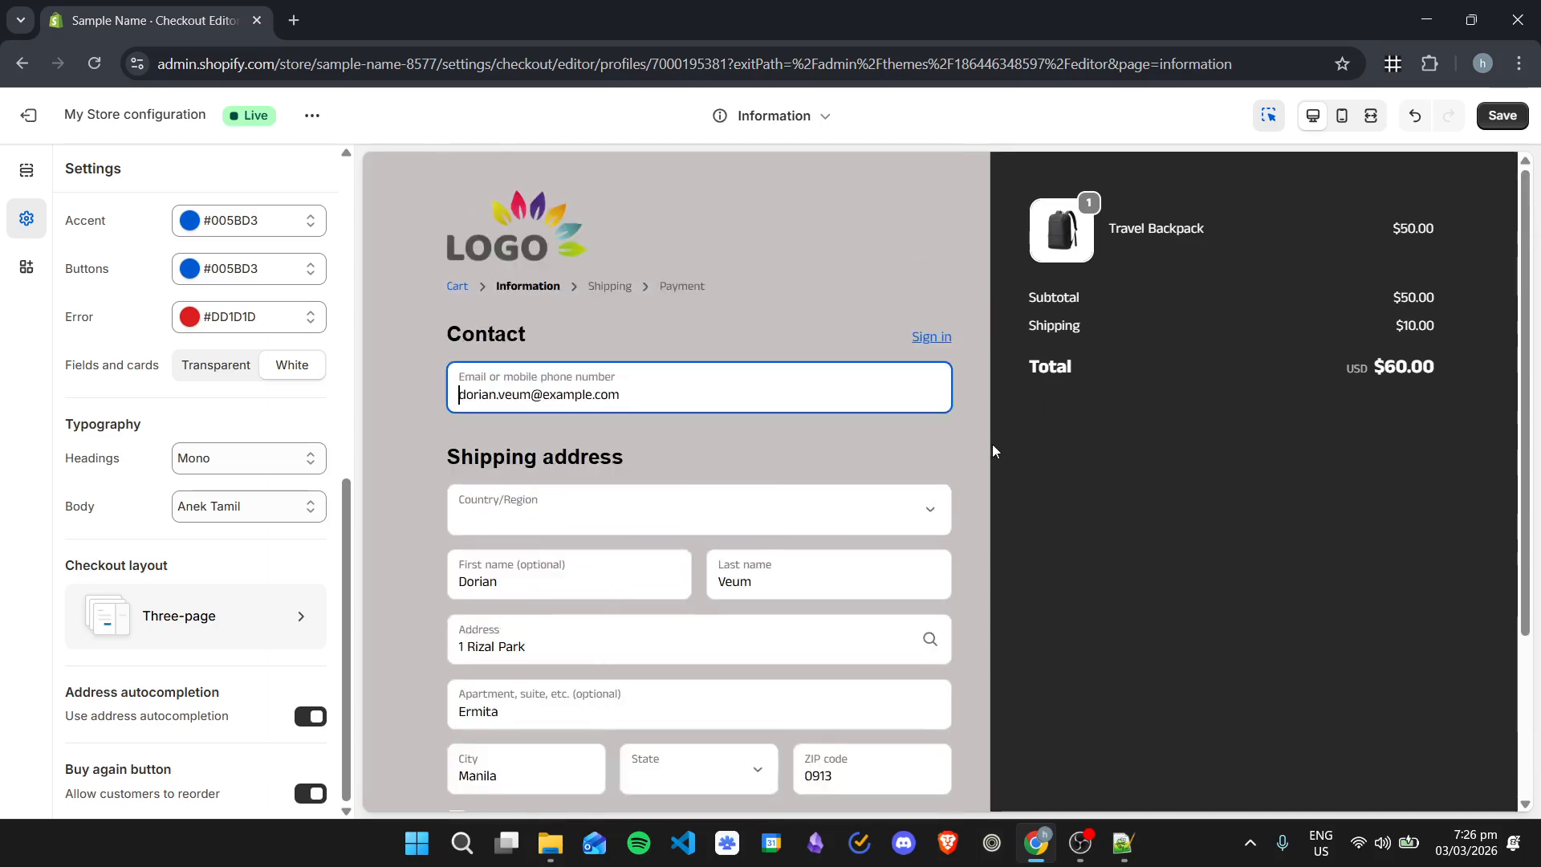
pyautogui.scroll(-3, 732, 368)
pyautogui.scroll(3, 850, 449)
pyautogui.scroll(-1, 613, 485)
pyautogui.scroll(1, 642, 330)
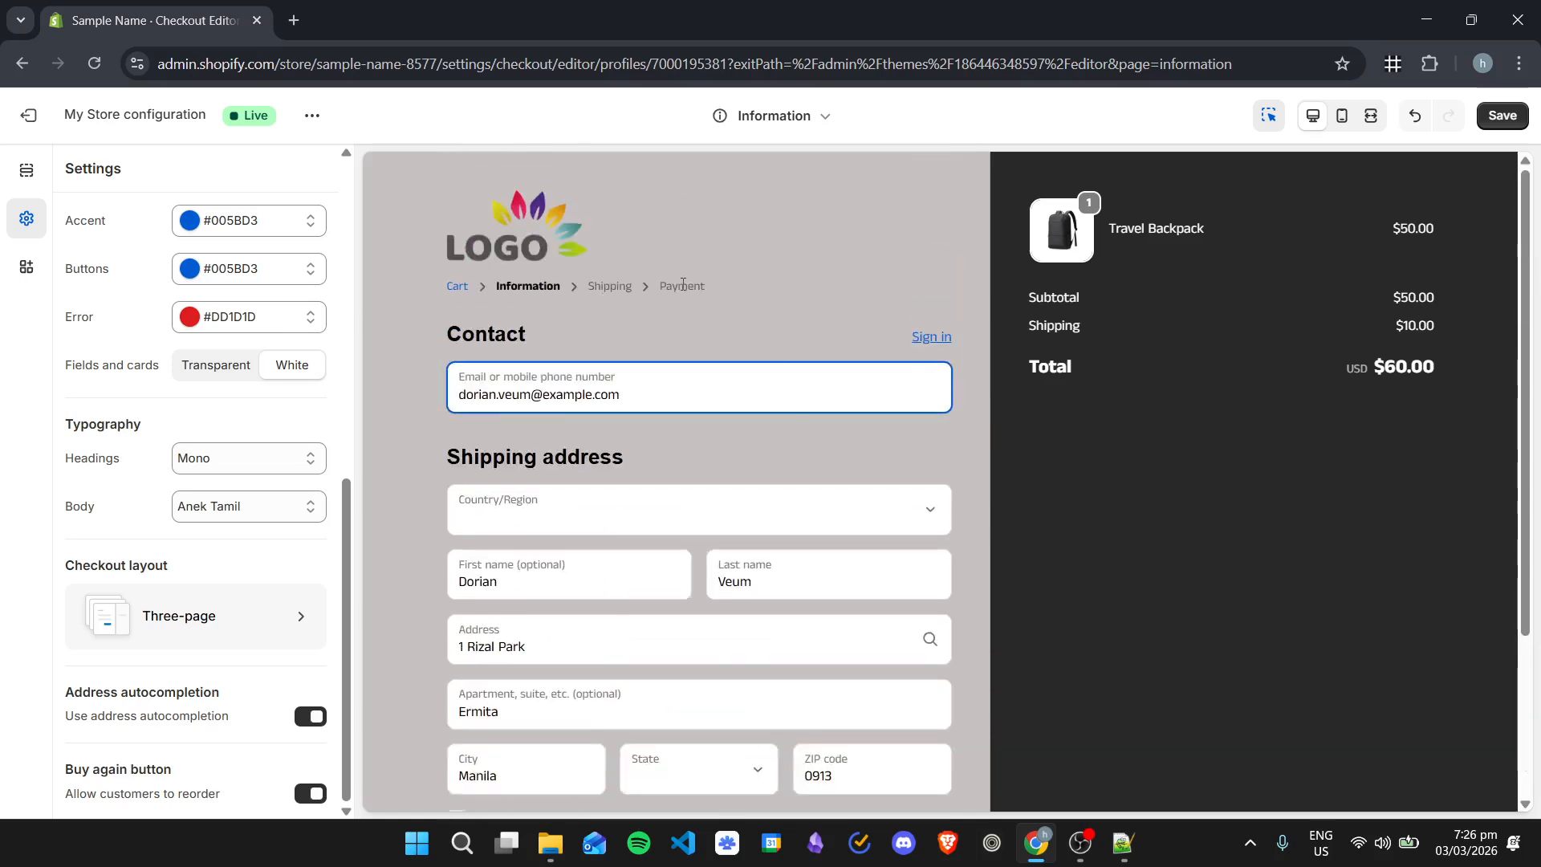
pyautogui.scroll(-1, 964, 455)
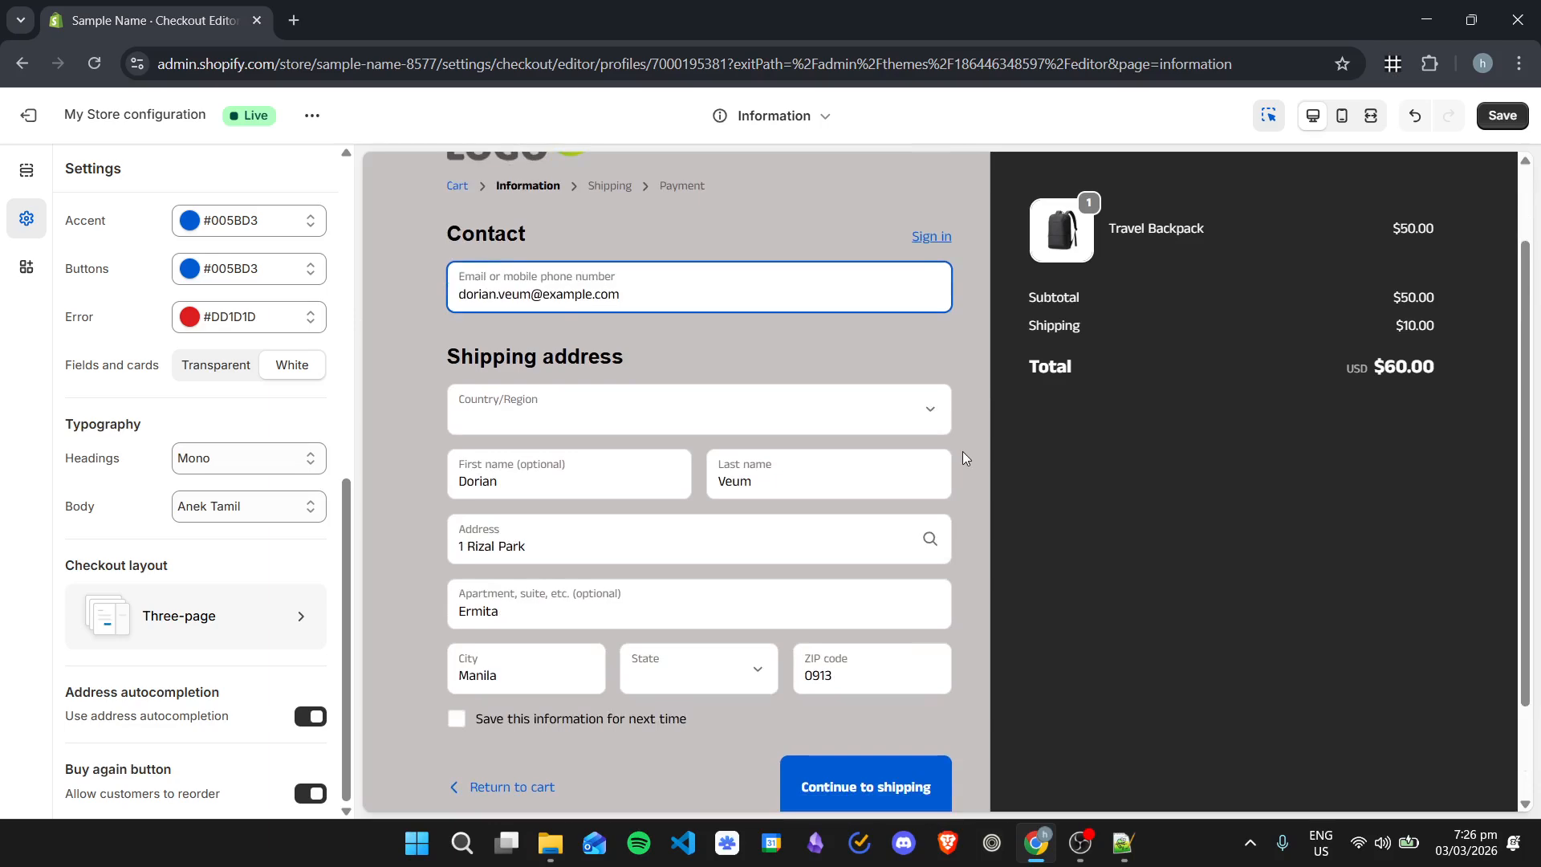
pyautogui.scroll(1, 840, 247)
pyautogui.scroll(-1, 754, 321)
pyautogui.scroll(1, 667, 397)
# - Switch the checkout layout back to one-page checkout and check it in the preview
pyautogui.click(207, 630)
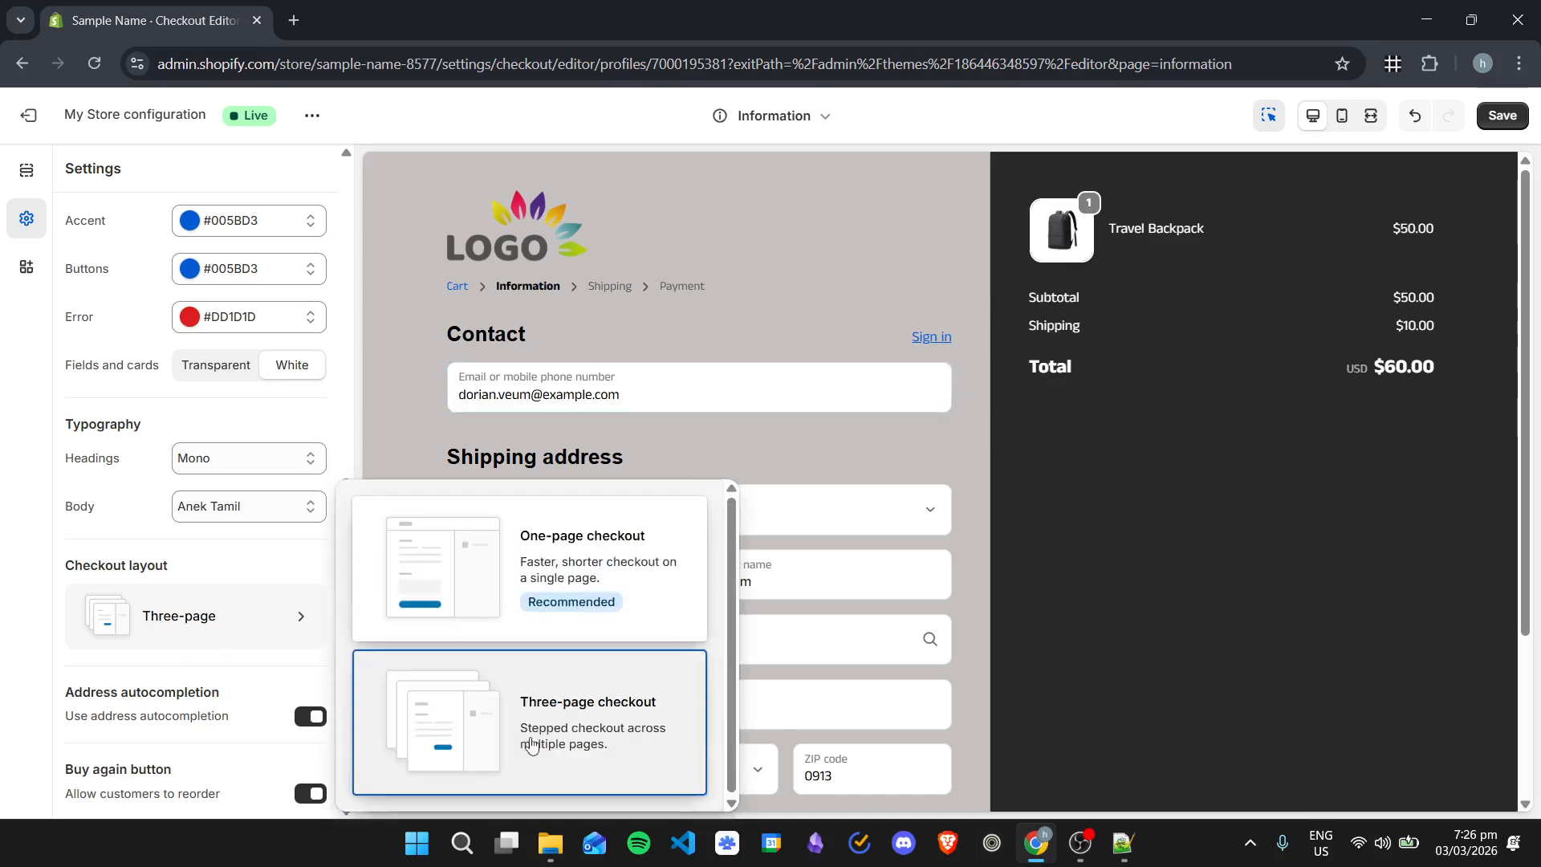
pyautogui.click(635, 562)
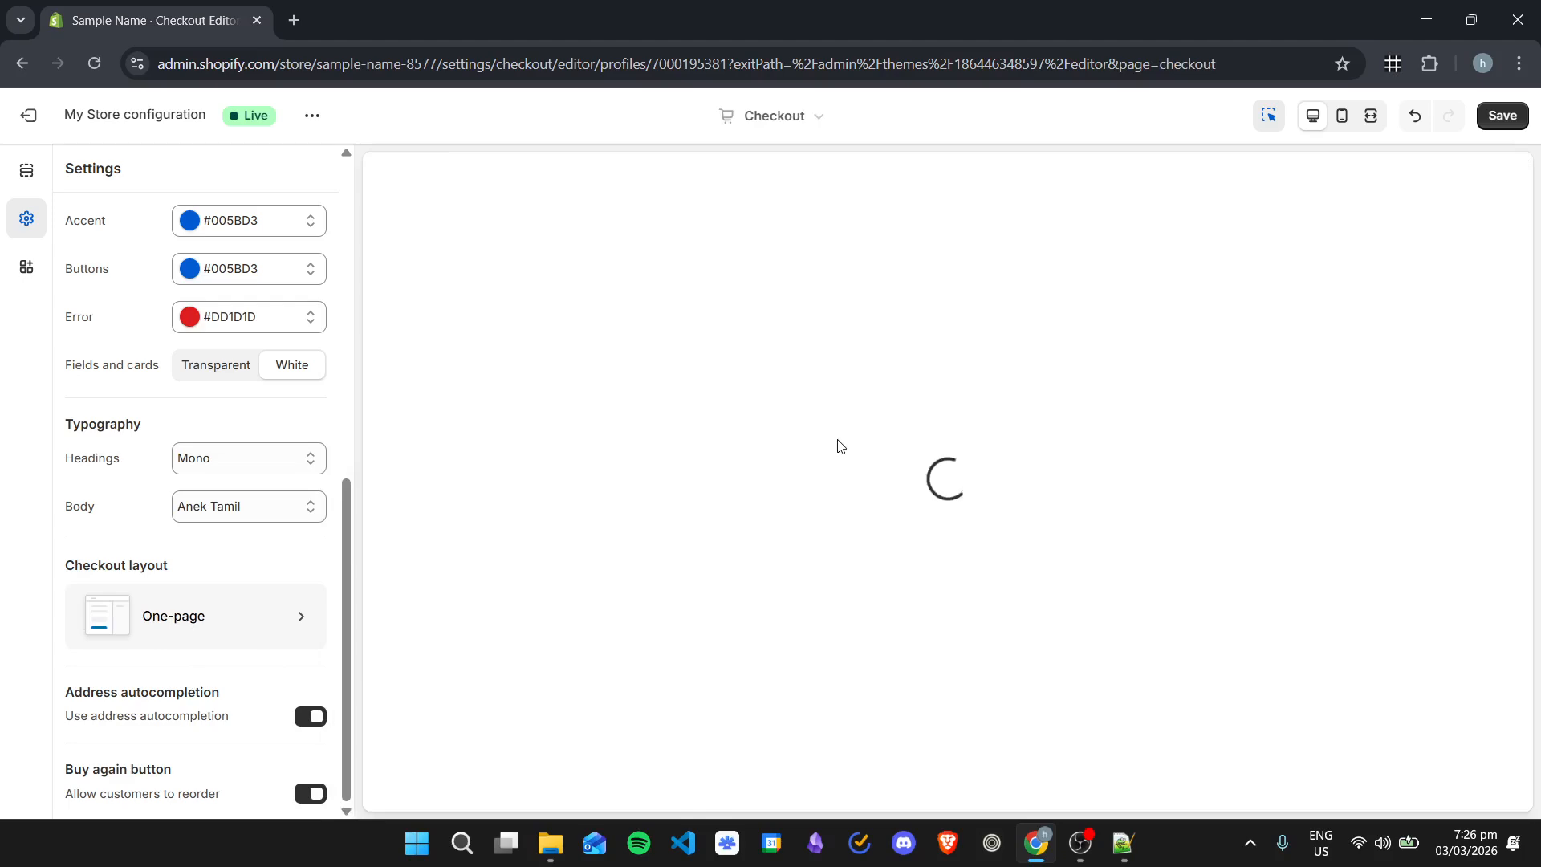
pyautogui.scroll(-9, 837, 443)
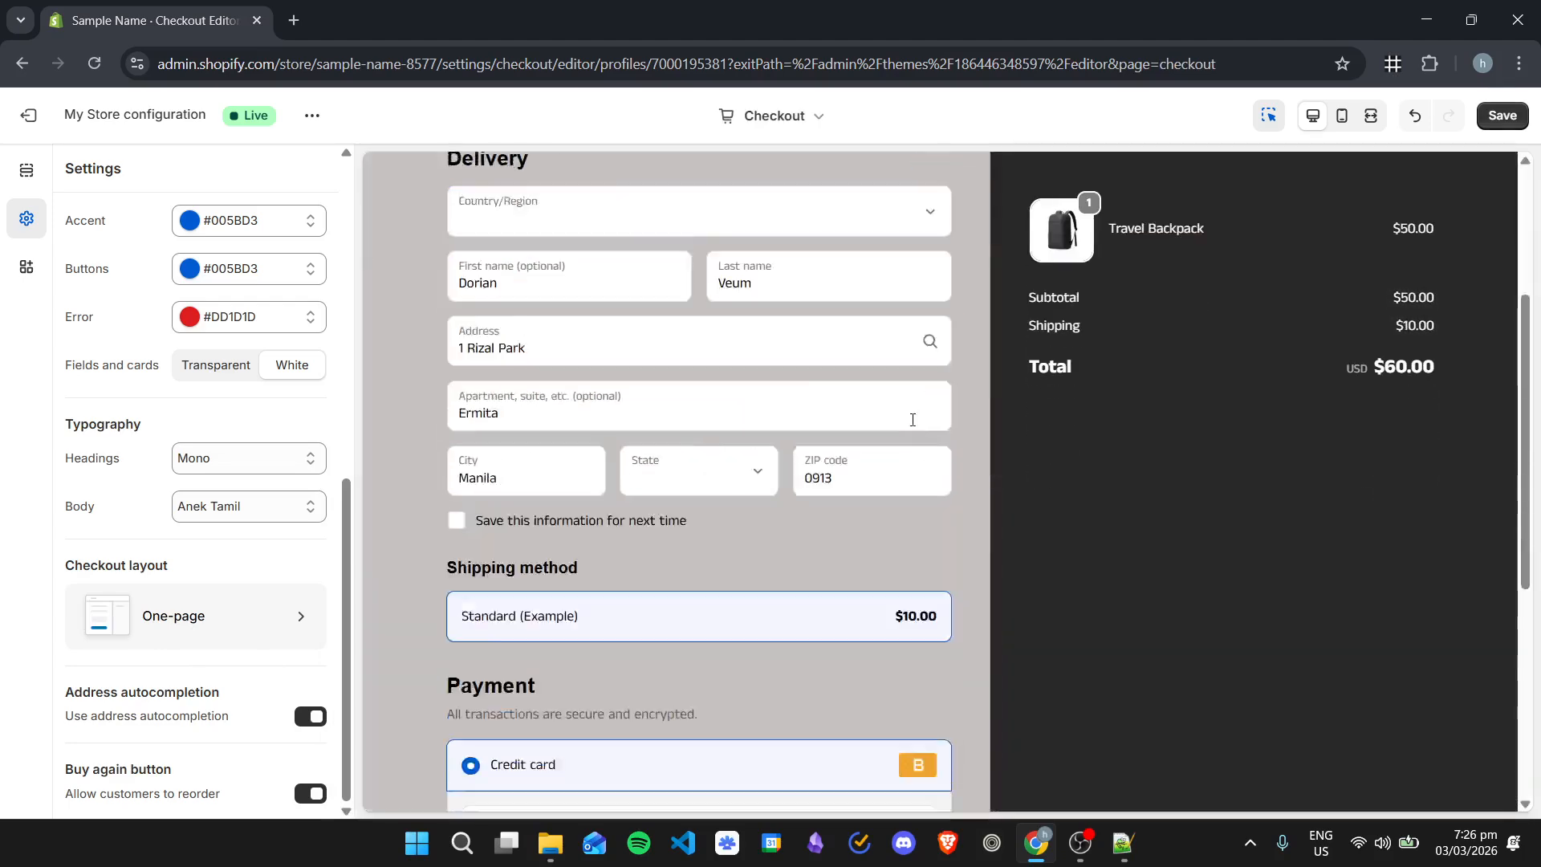
pyautogui.scroll(1, 869, 548)
pyautogui.scroll(8, 834, 465)
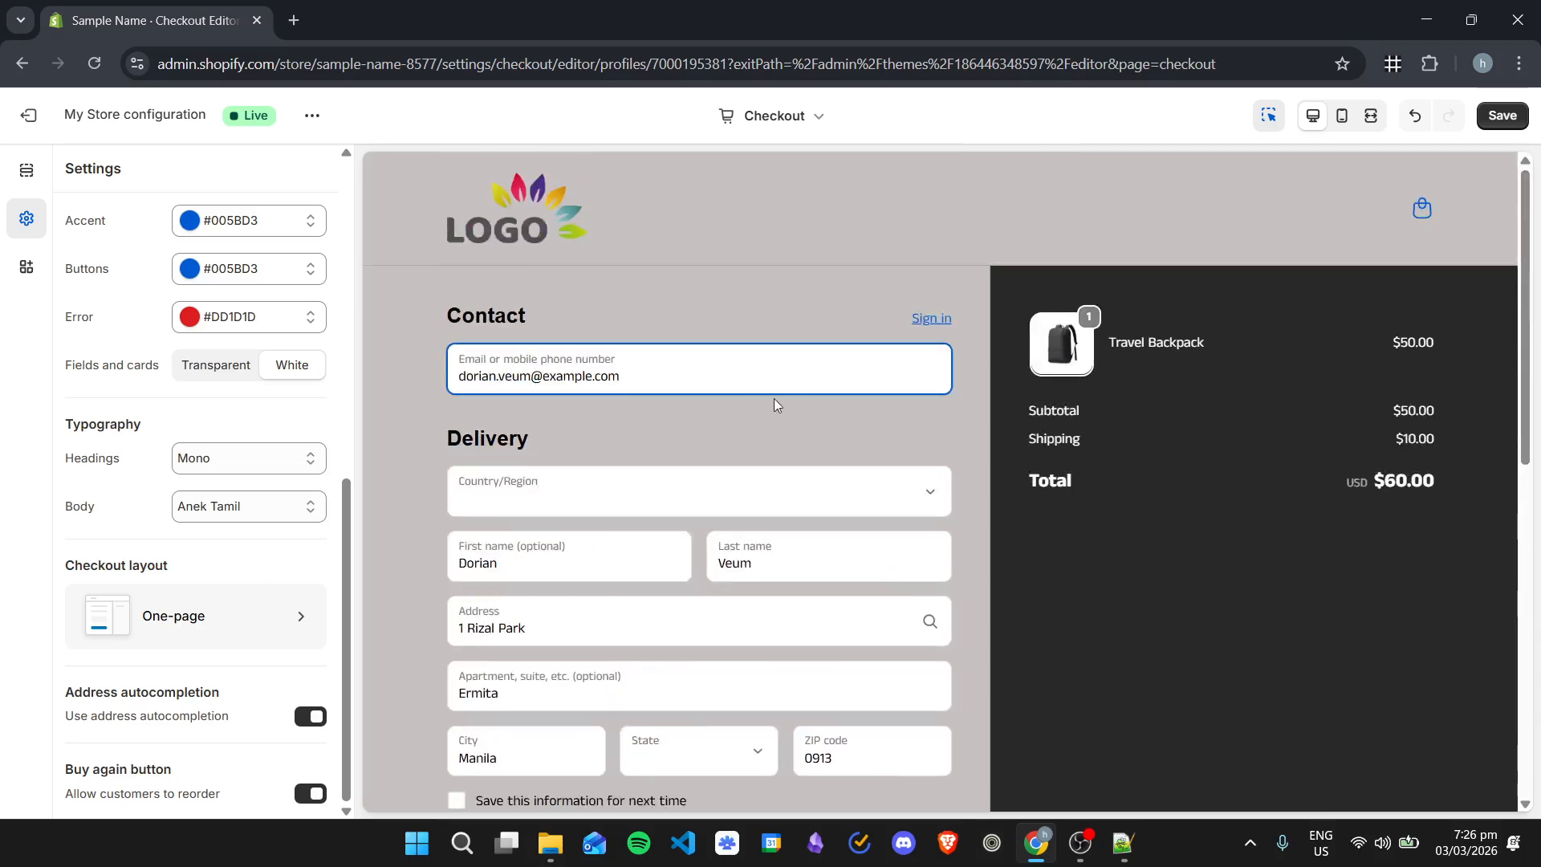
pyautogui.click(240, 627)
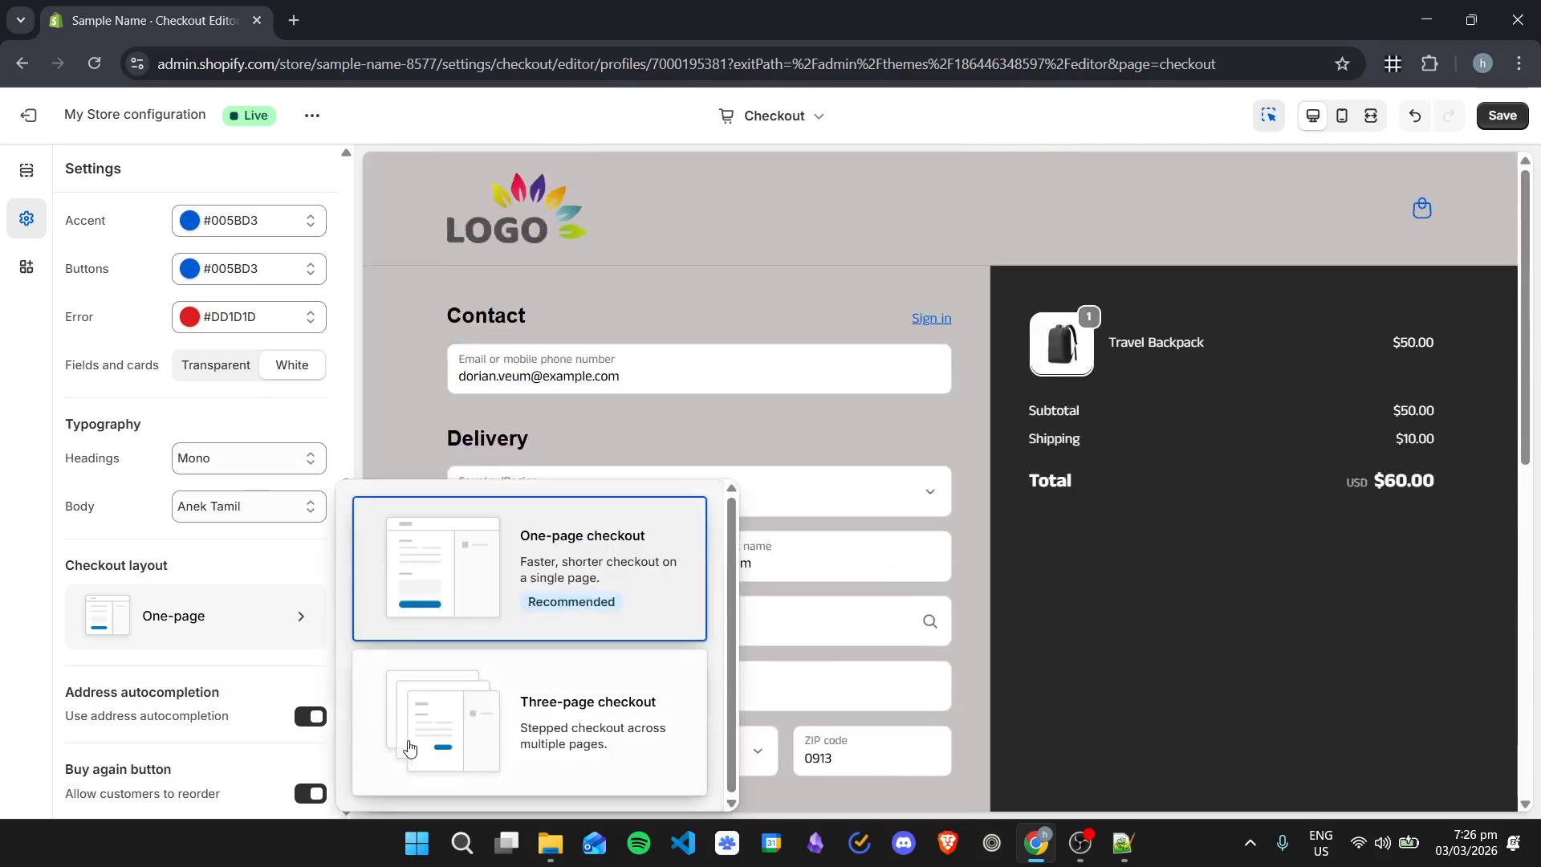
pyautogui.click(5, 646)
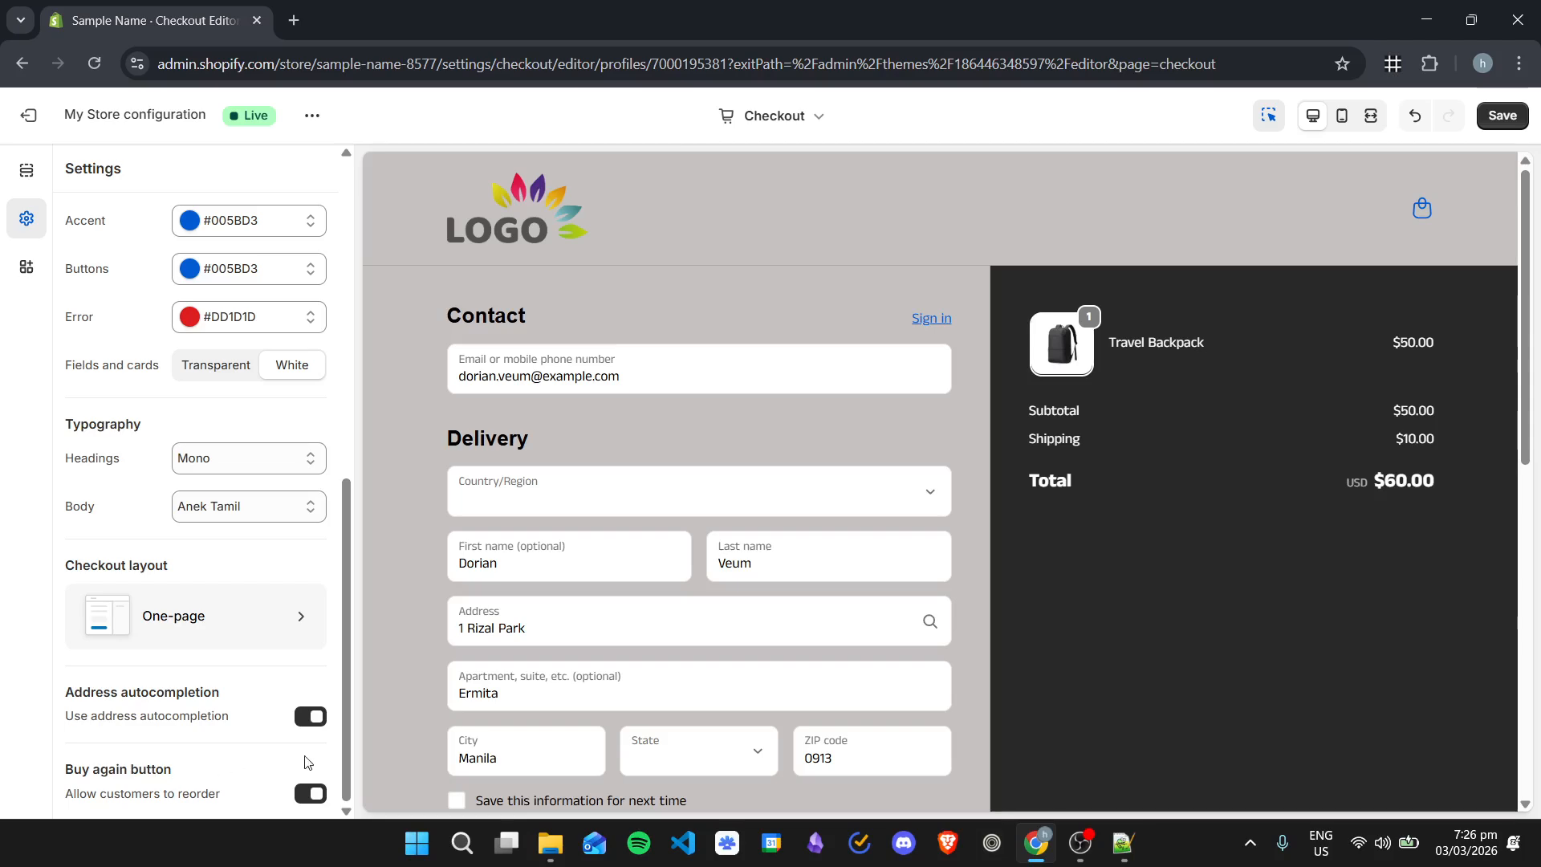
# - Review the customized checkout page in the preview and save the configuration
pyautogui.scroll(-9, 884, 478)
pyautogui.scroll(6, 915, 605)
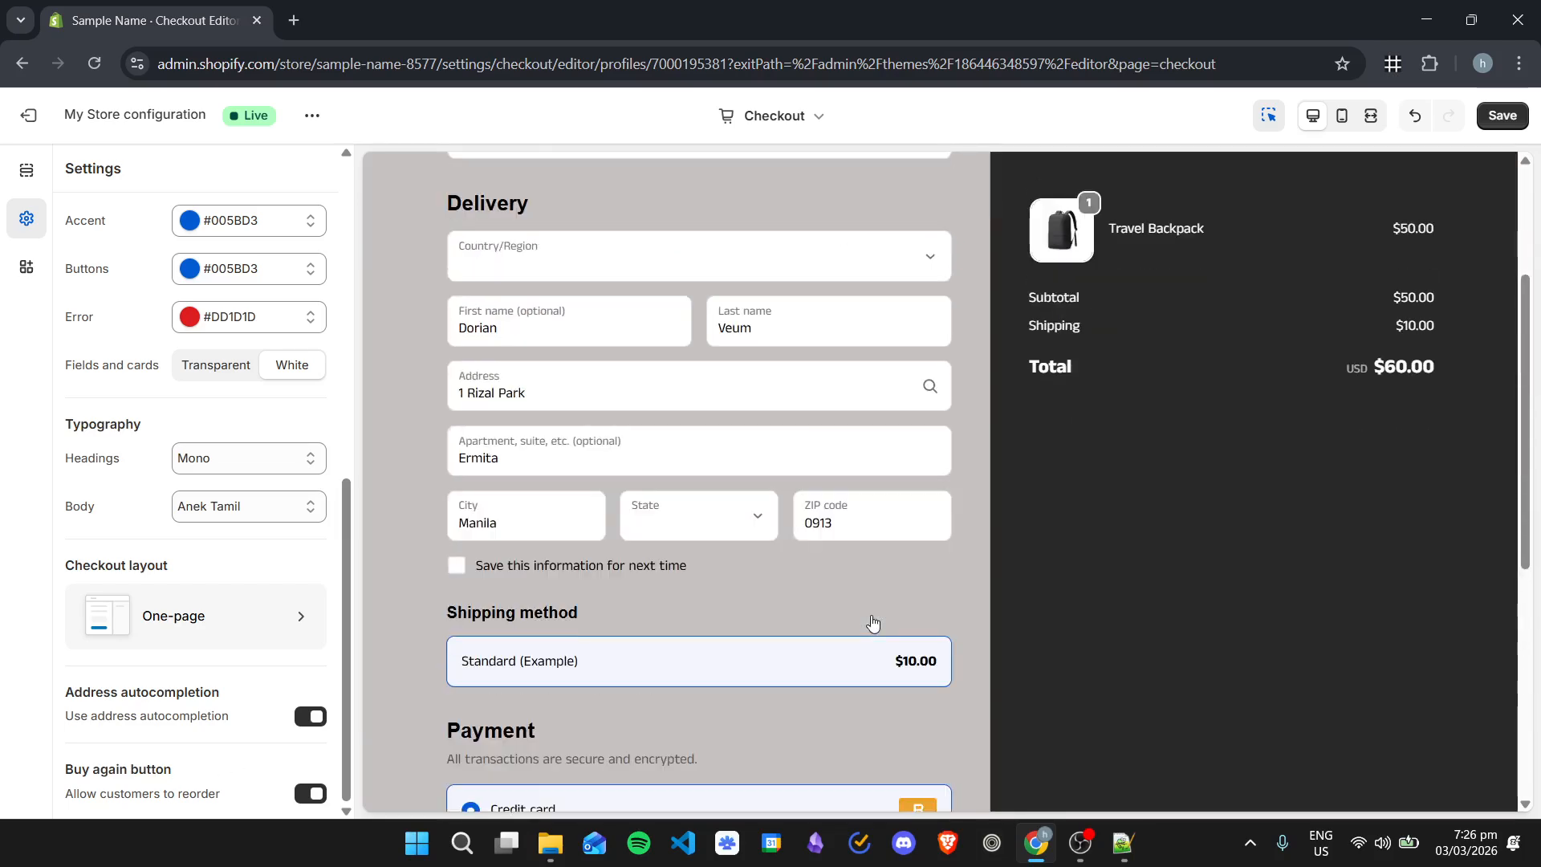
pyautogui.scroll(3, 873, 622)
pyautogui.scroll(10, 224, 570)
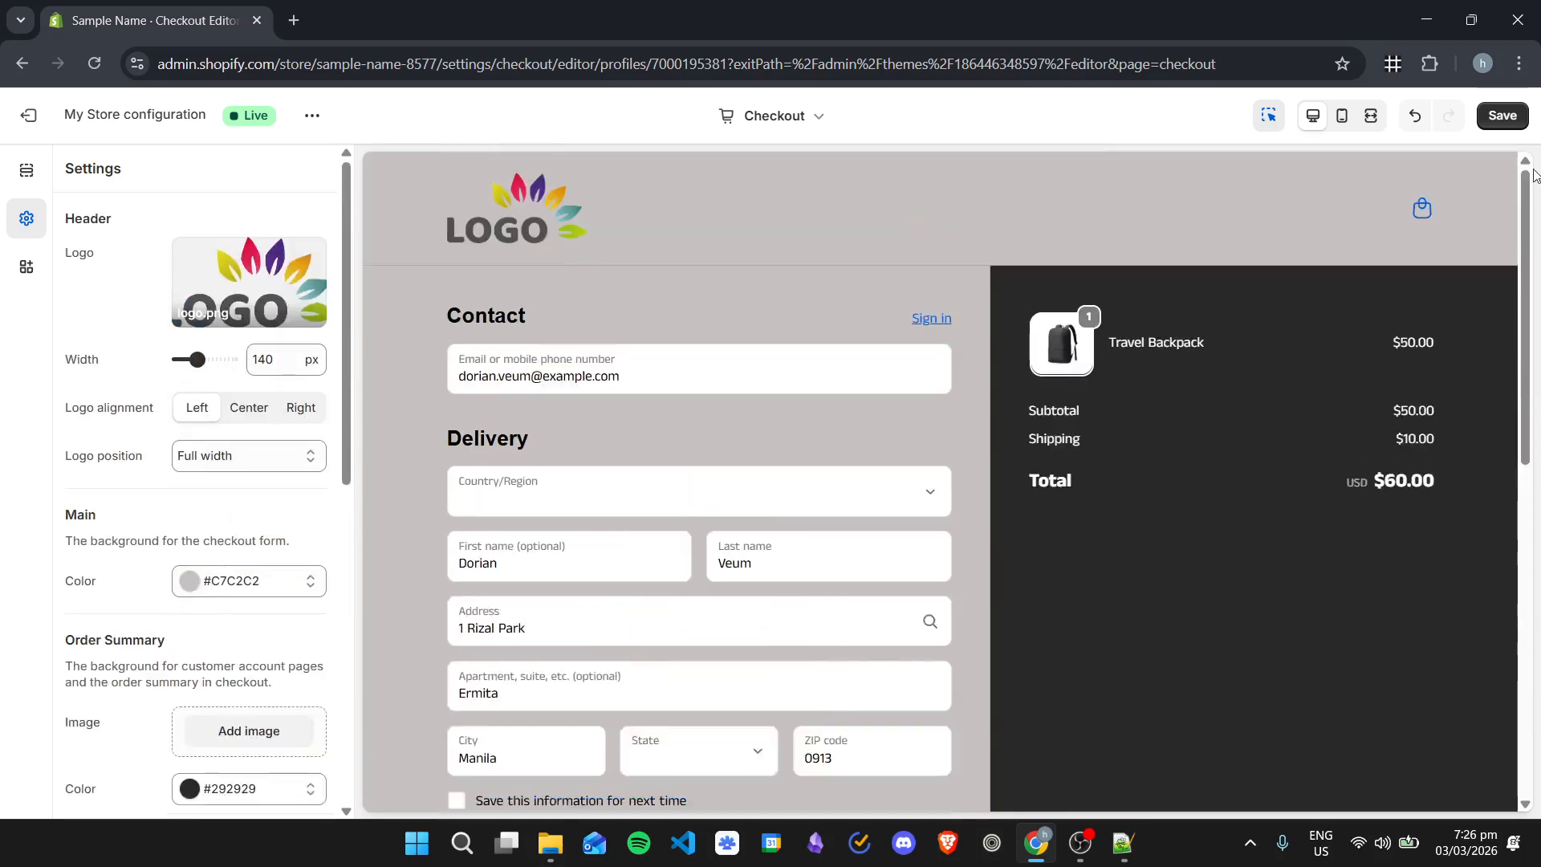
pyautogui.click(1512, 113)
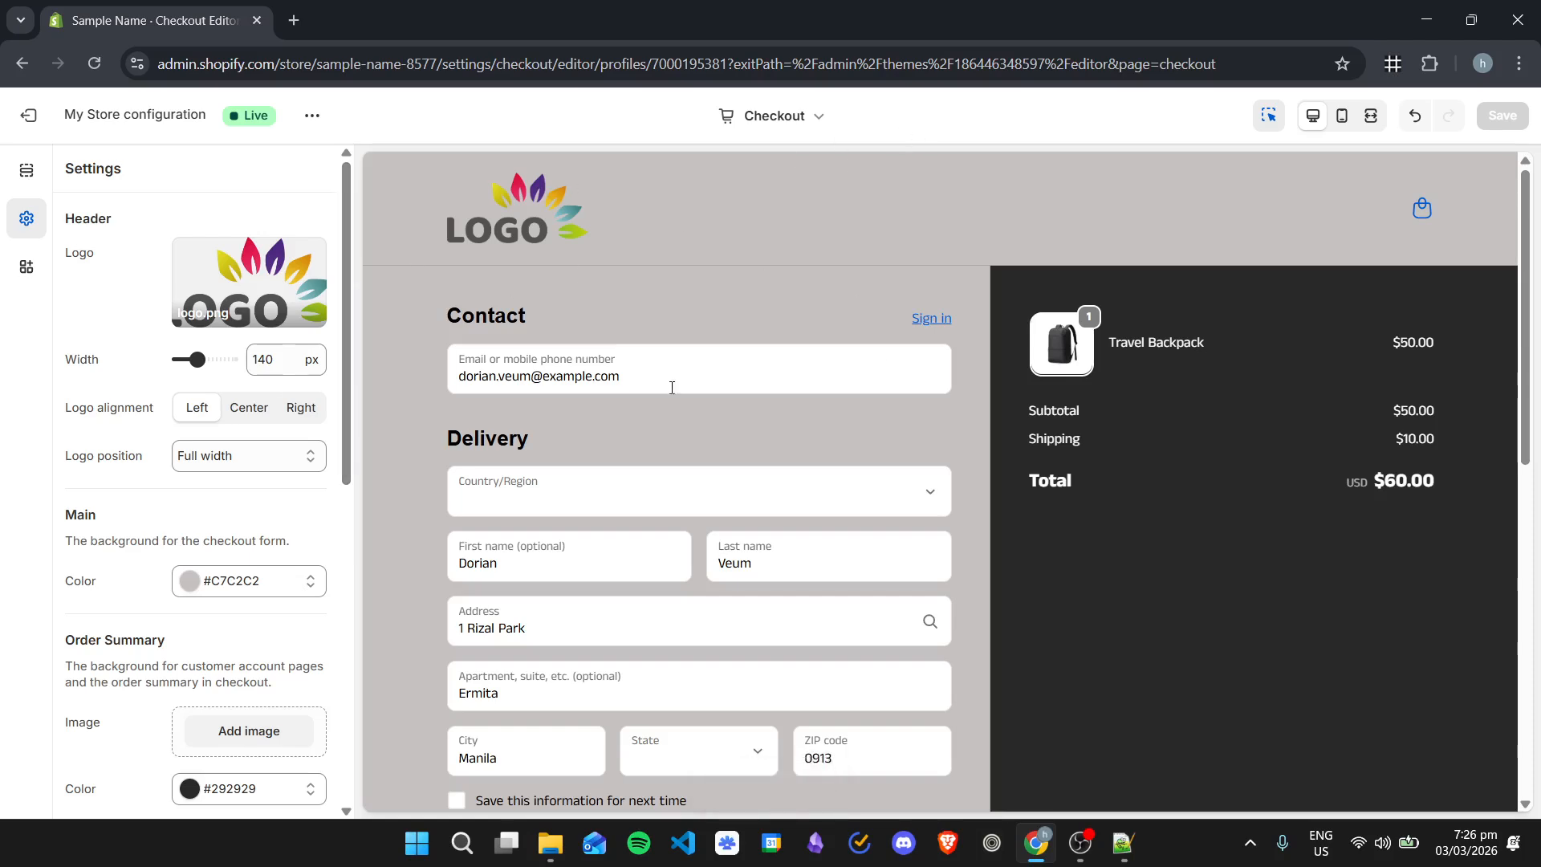
# - Examine the full customized checkout page in the preview, from the header through the payment section
pyautogui.scroll(-8, 746, 324)
pyautogui.scroll(4, 859, 447)
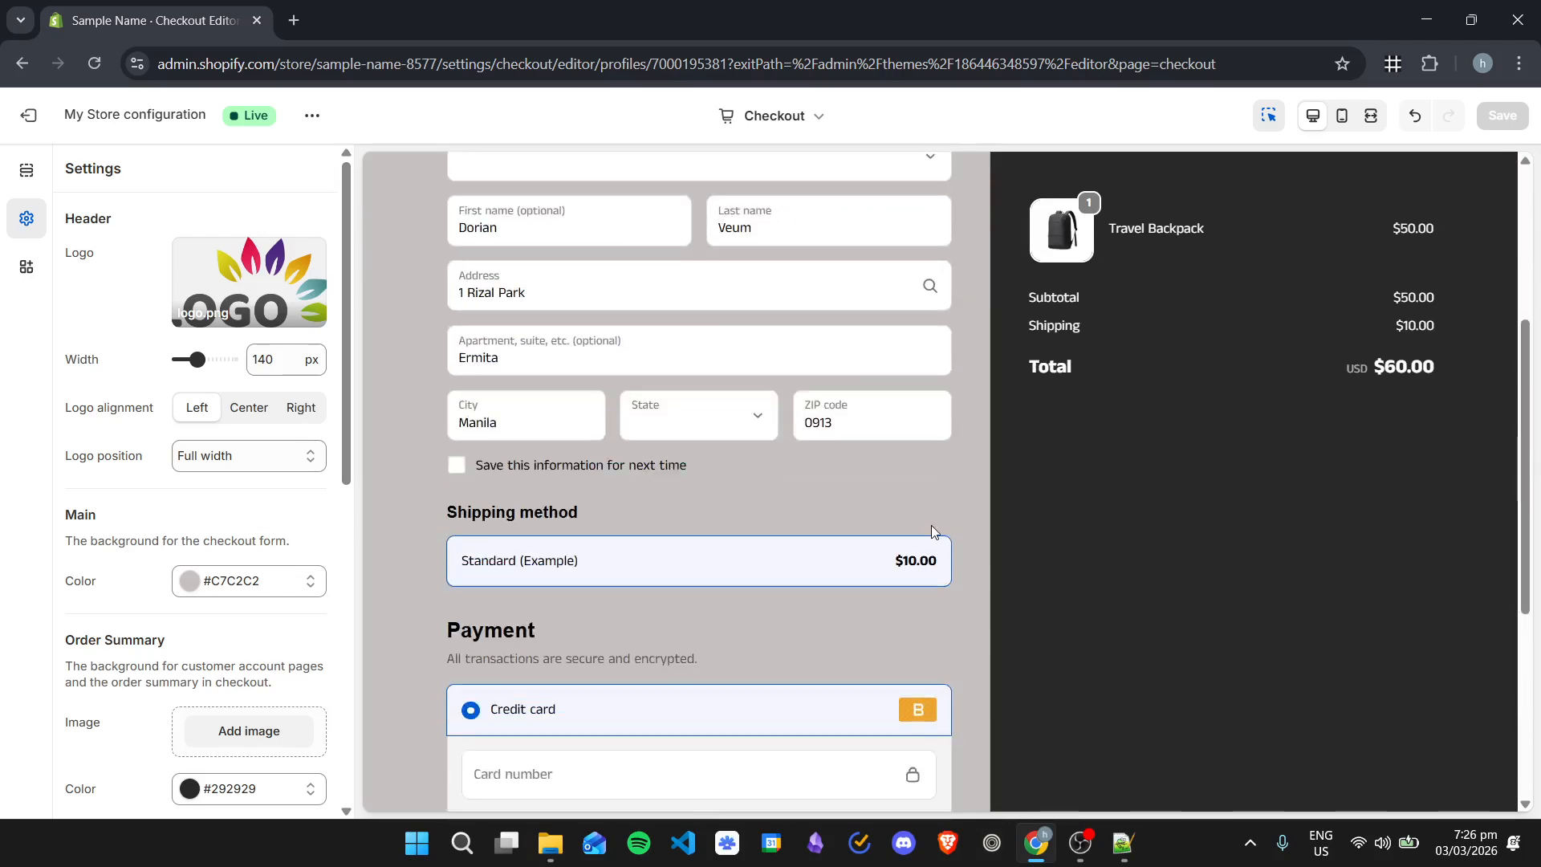
pyautogui.scroll(5, 931, 525)
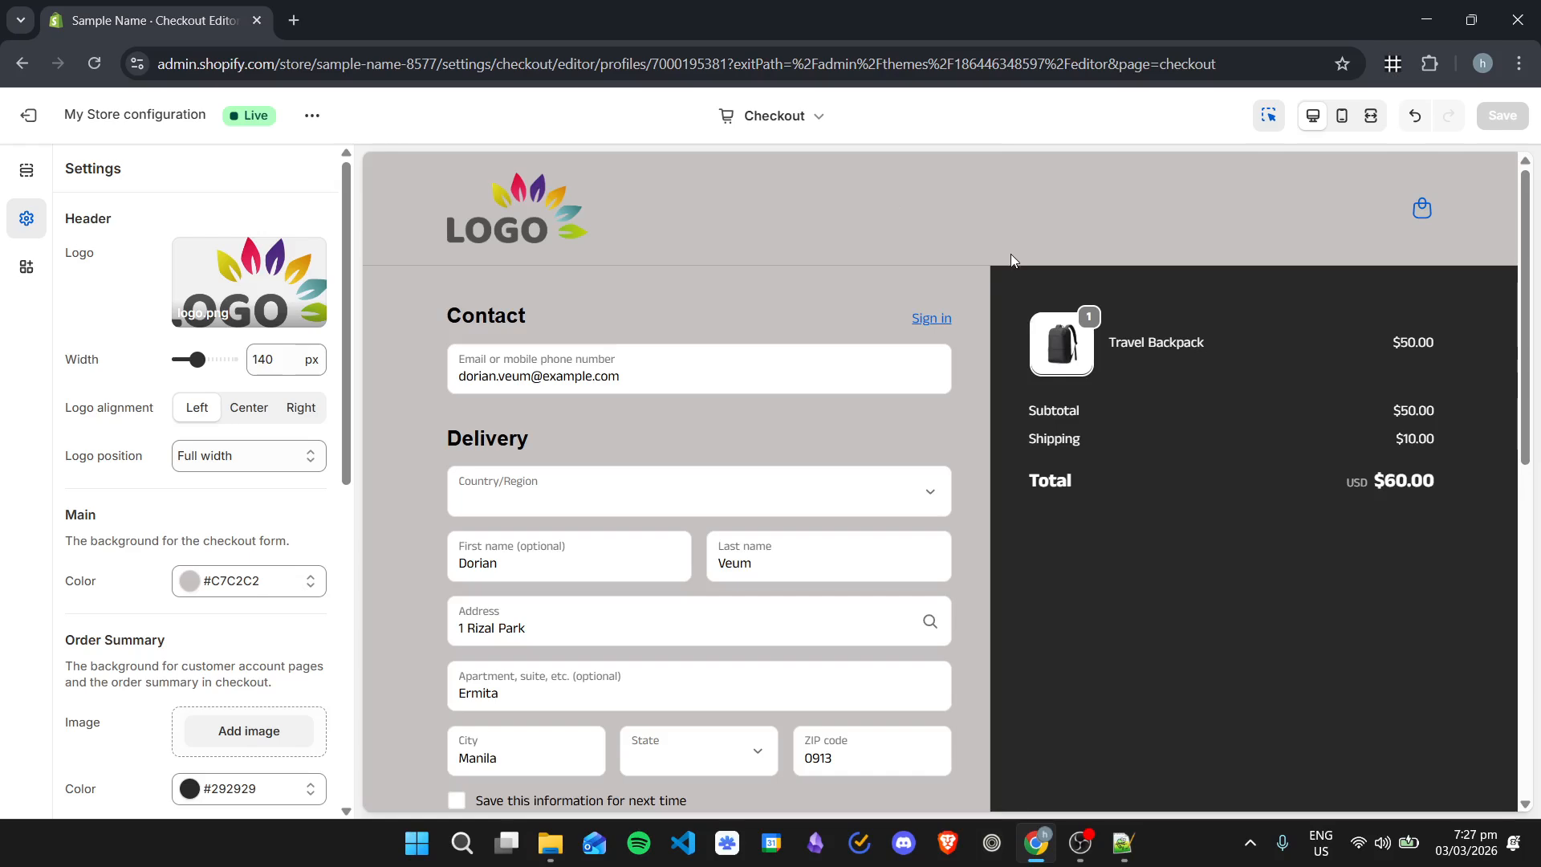
pyautogui.scroll(-10, 943, 489)
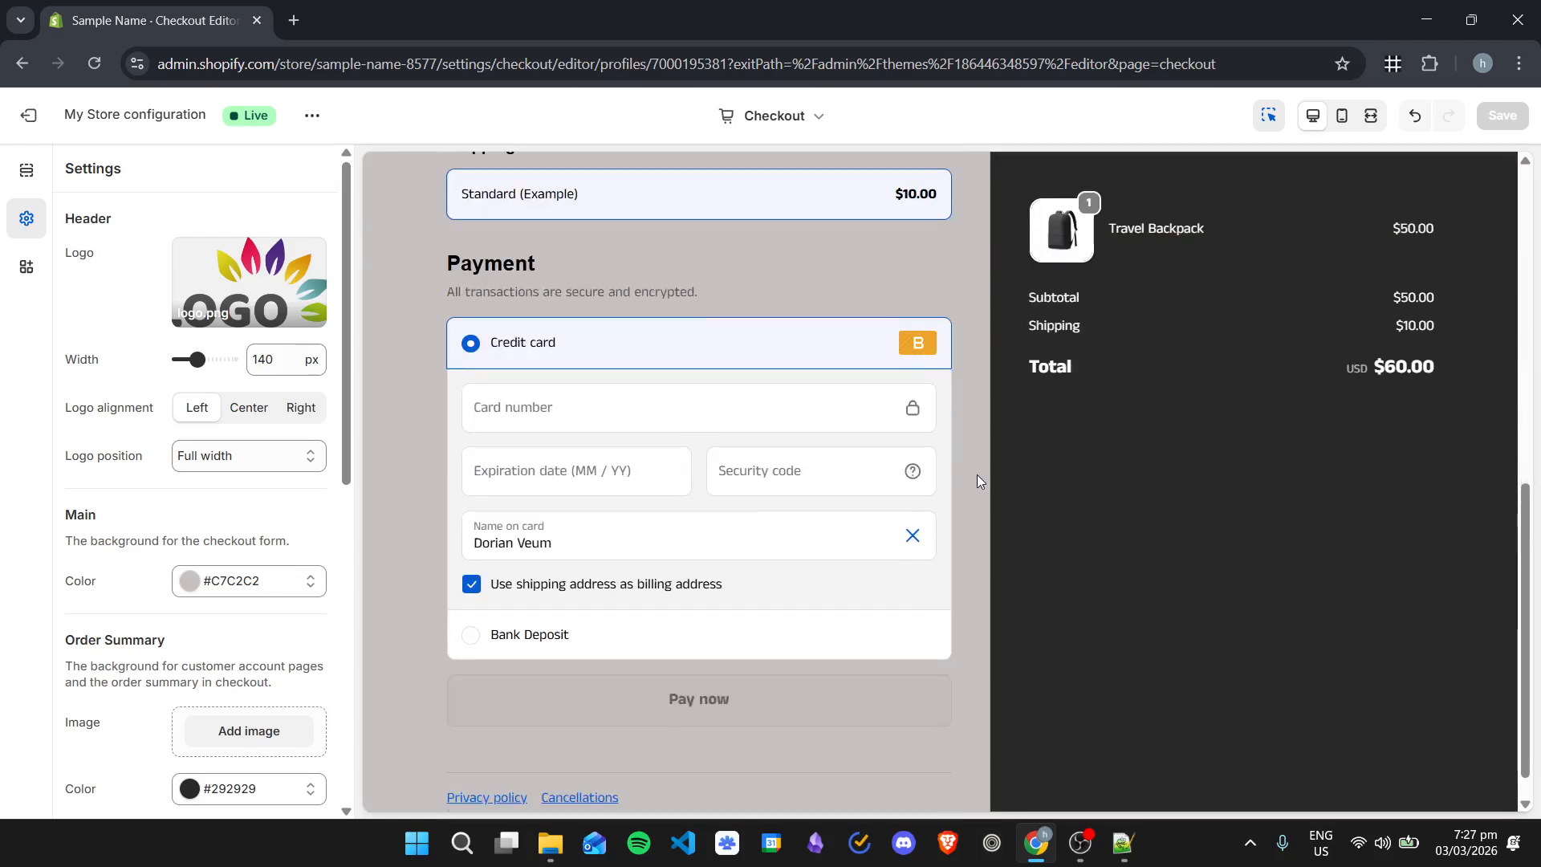
pyautogui.scroll(10, 977, 480)
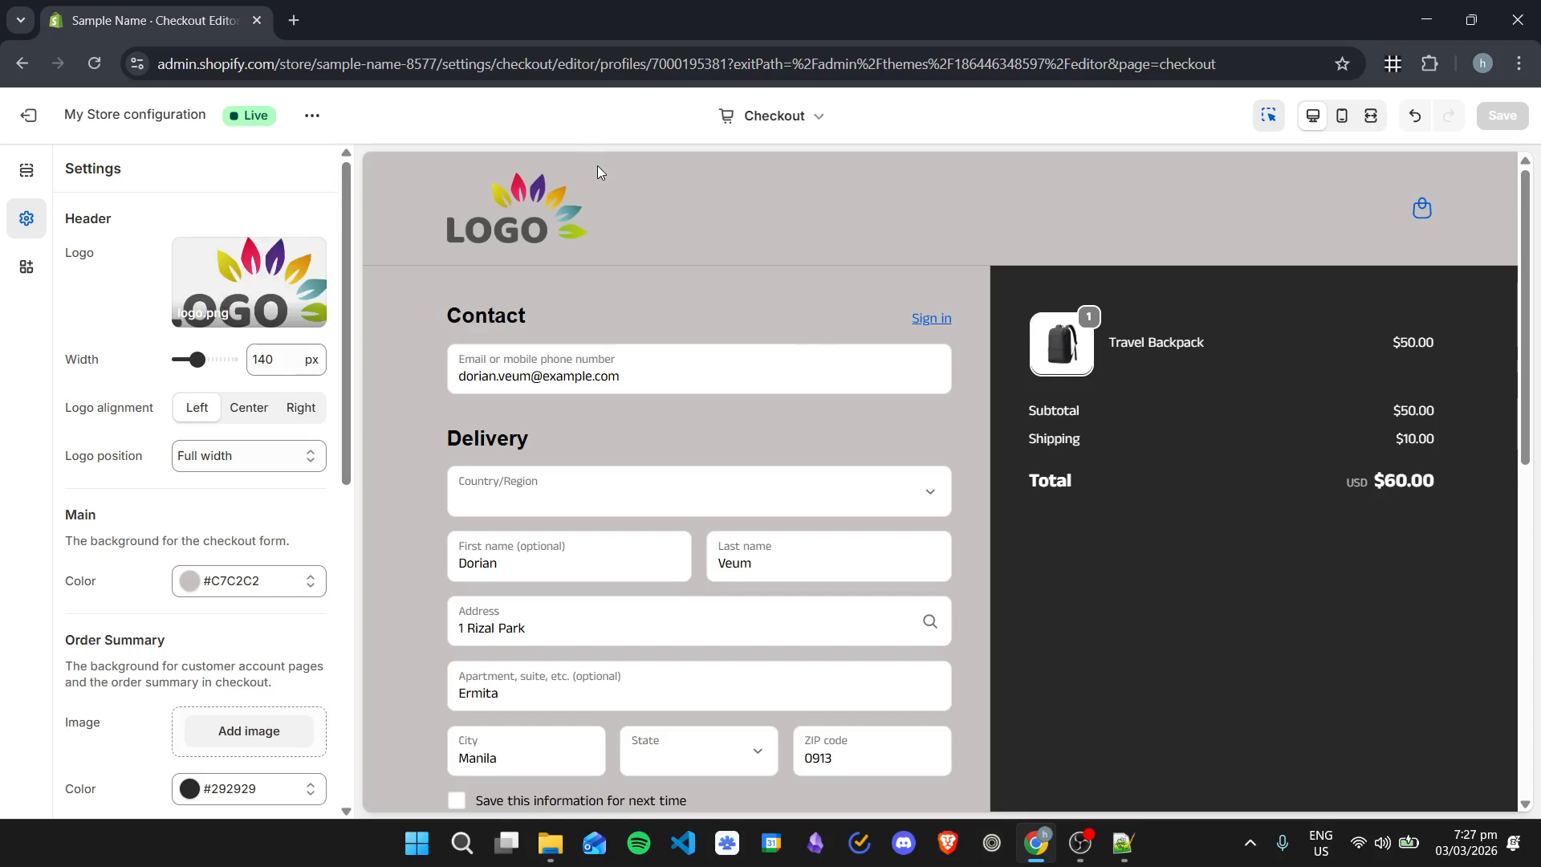
# - Exit the checkout editor and the theme editor to return to the store's Themes page
pyautogui.click(24, 265)
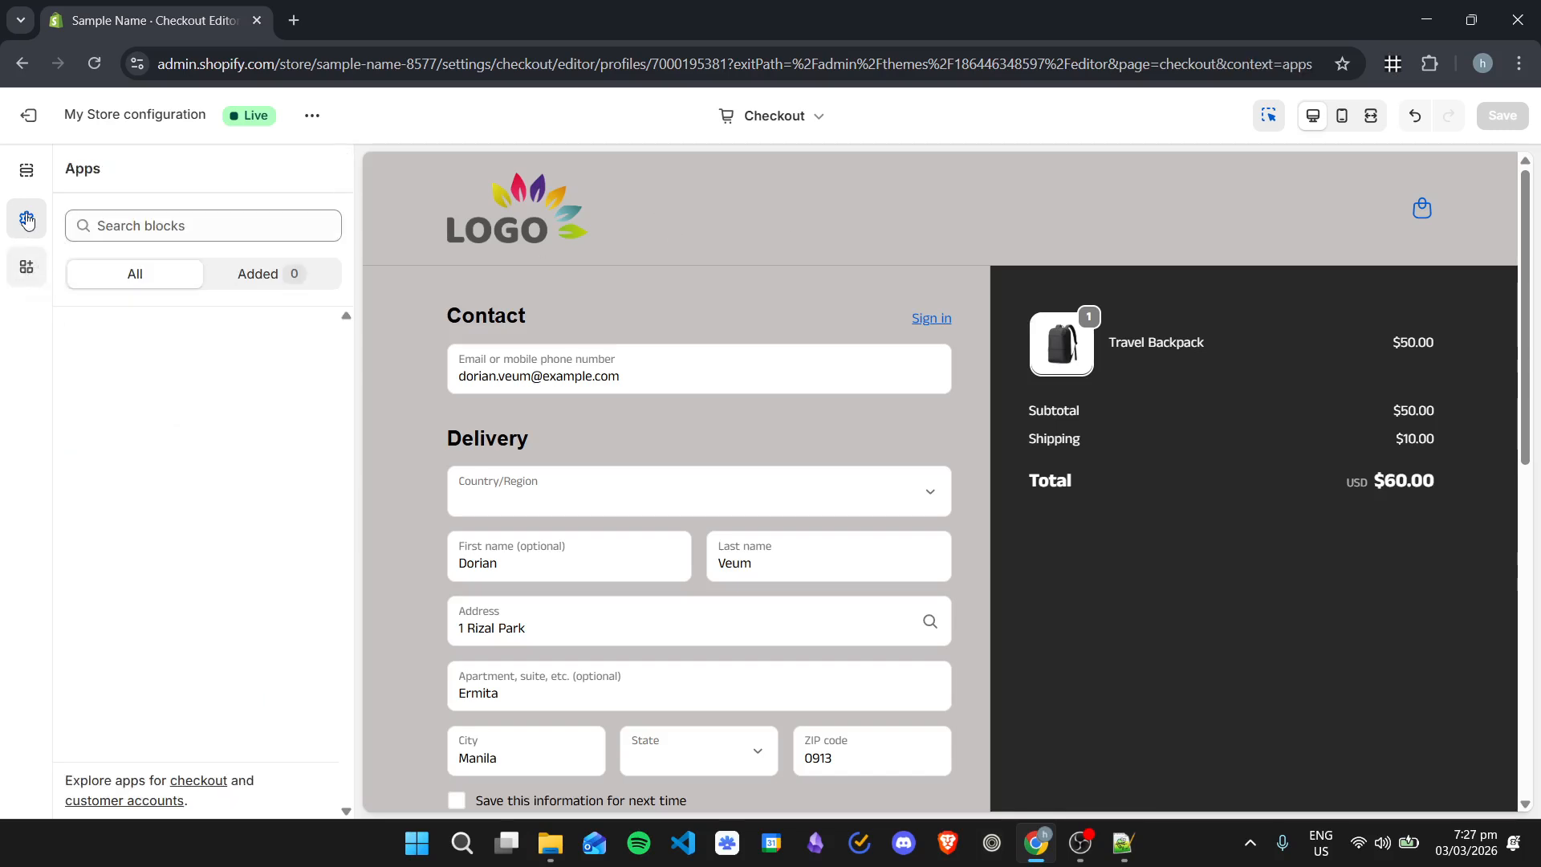
pyautogui.click(25, 171)
pyautogui.click(26, 115)
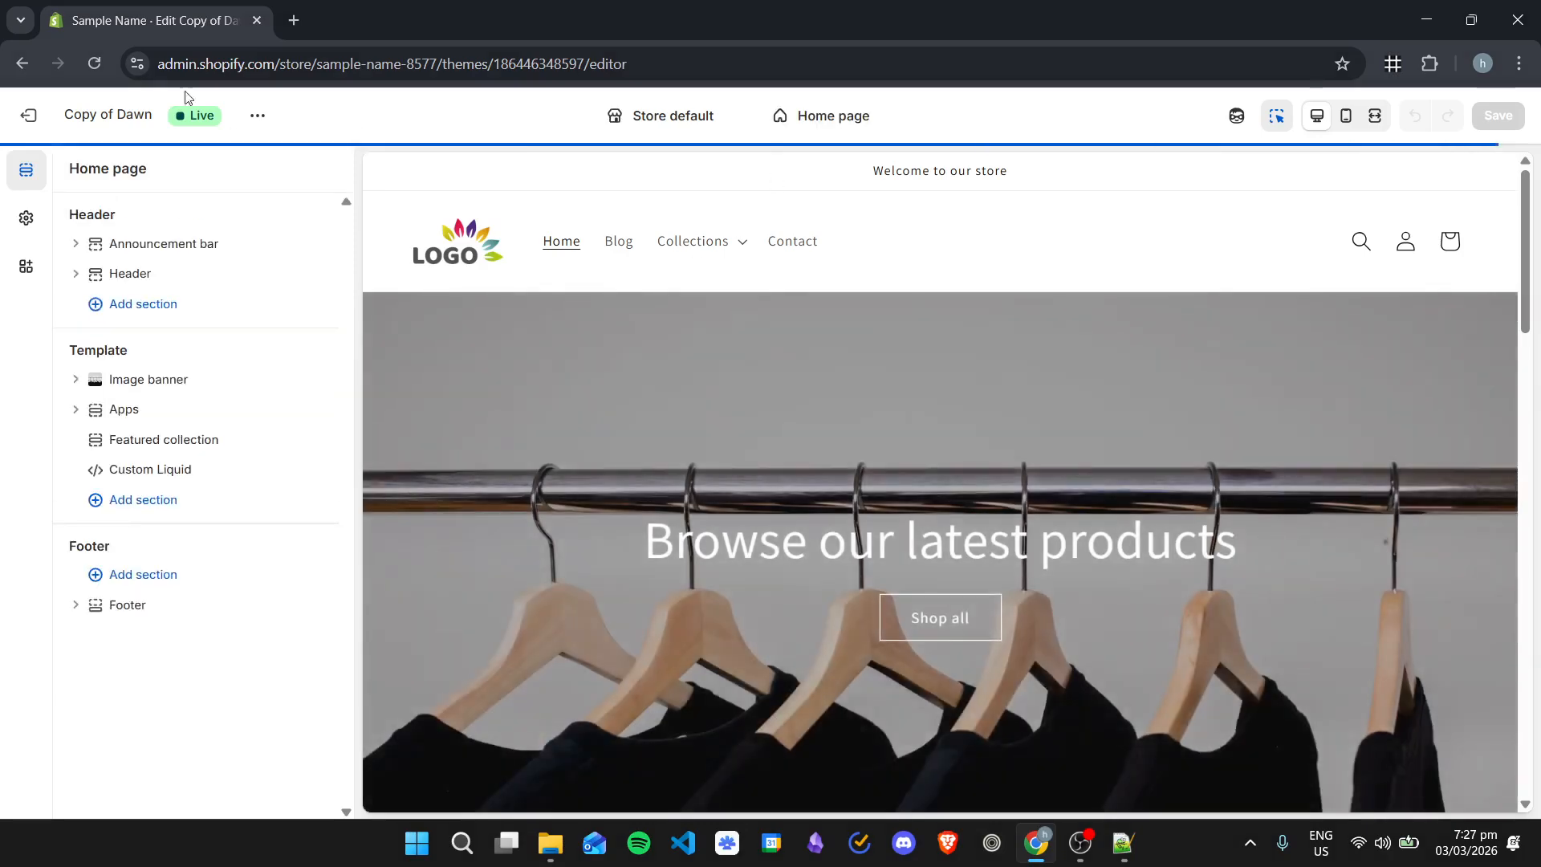
pyautogui.click(35, 122)
pyautogui.click(798, 117)
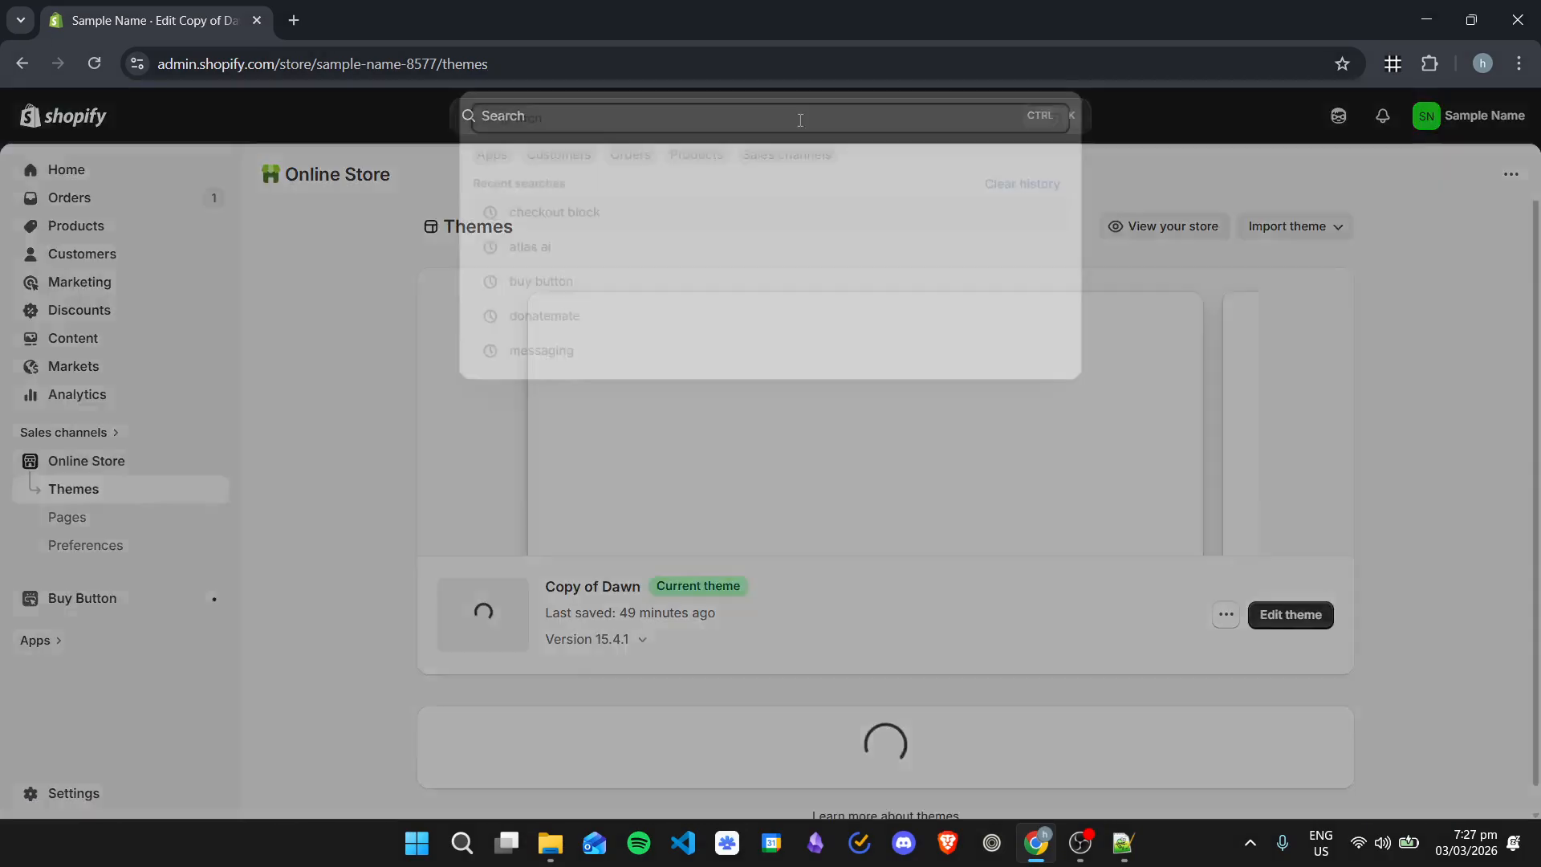
pyautogui.write('chec')
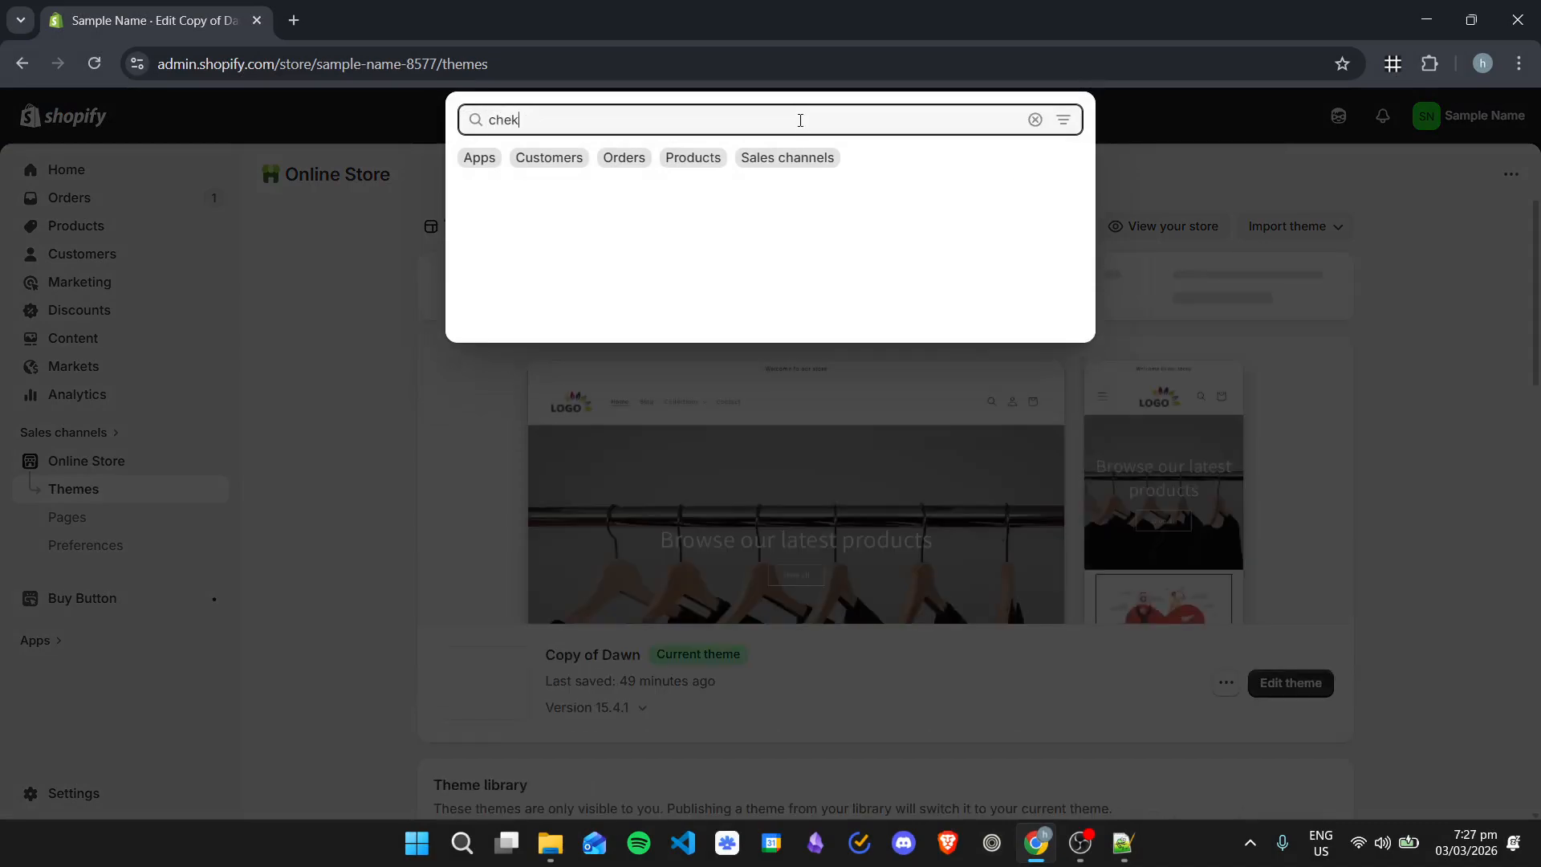
pyautogui.write('kout block')
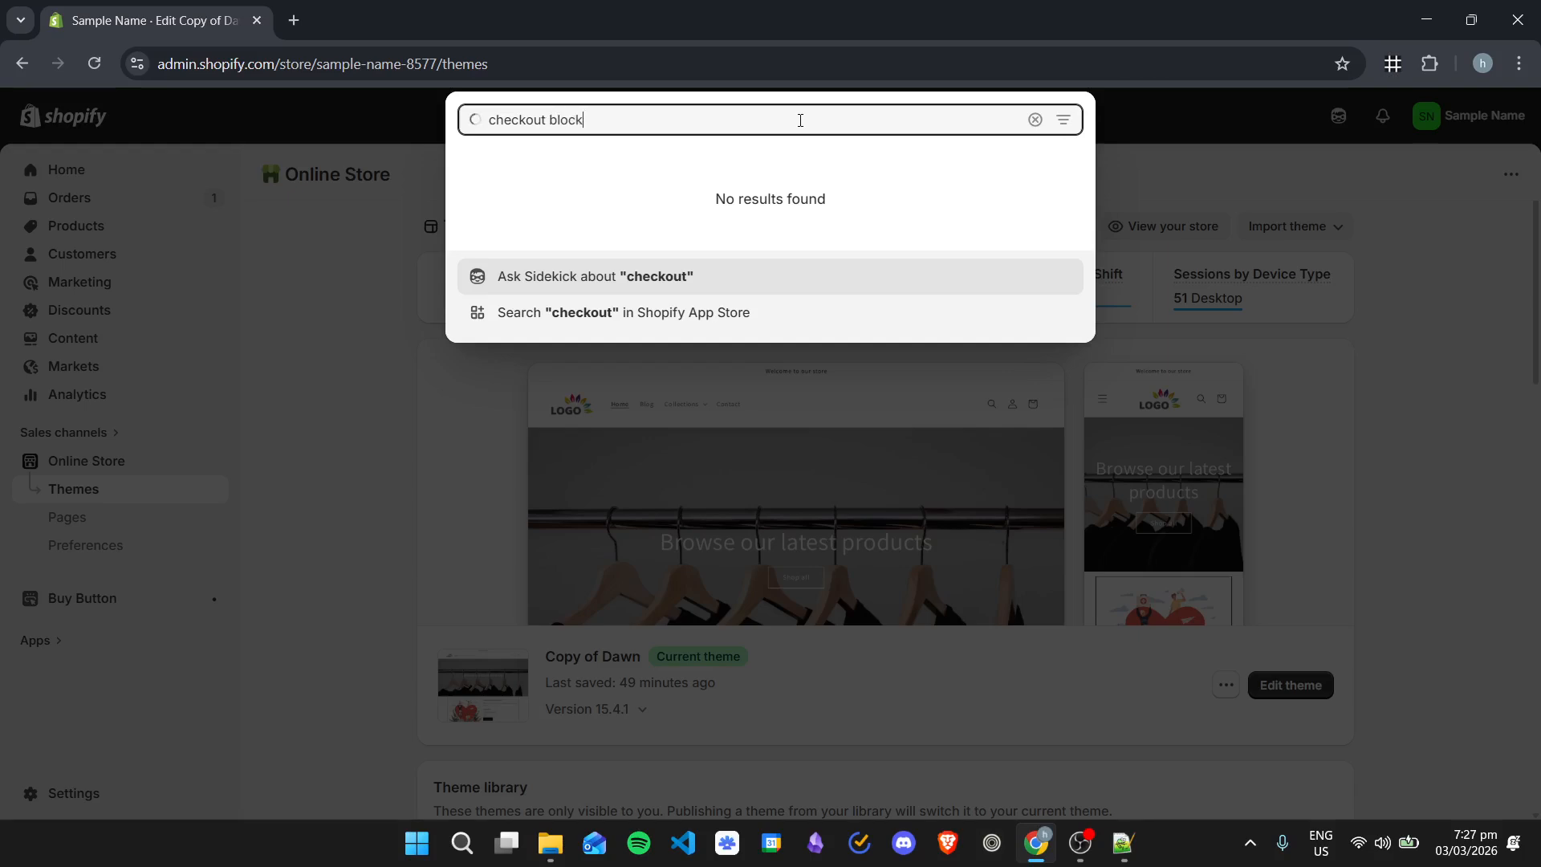
pyautogui.press('Return')
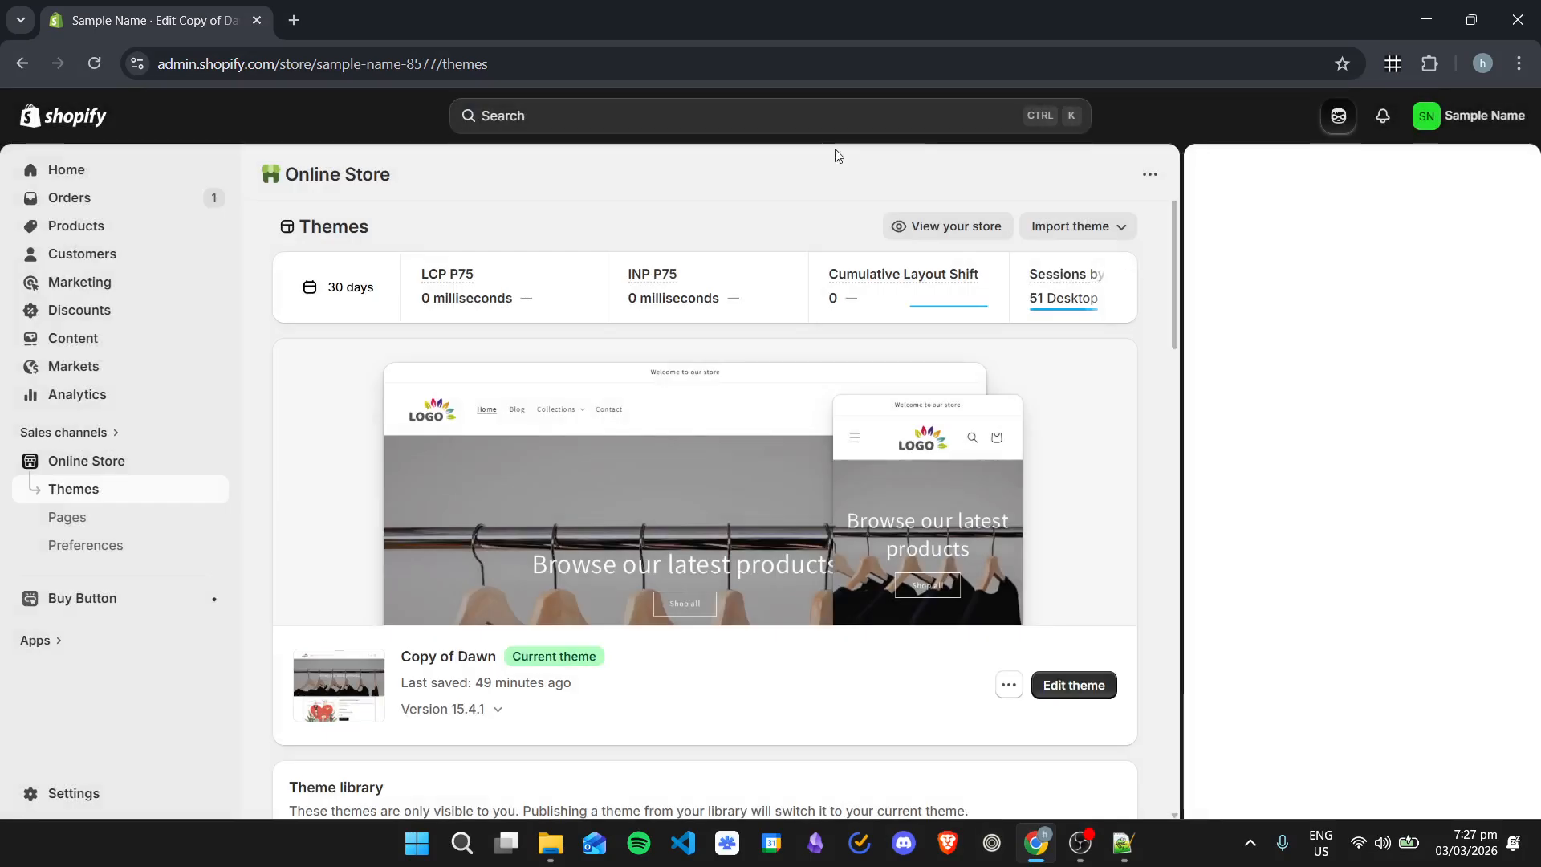
pyautogui.click(1507, 168)
# - Search the admin for "checkout block" and open the Checkout Blocks listing in the Shopify App Store
pyautogui.click(619, 116)
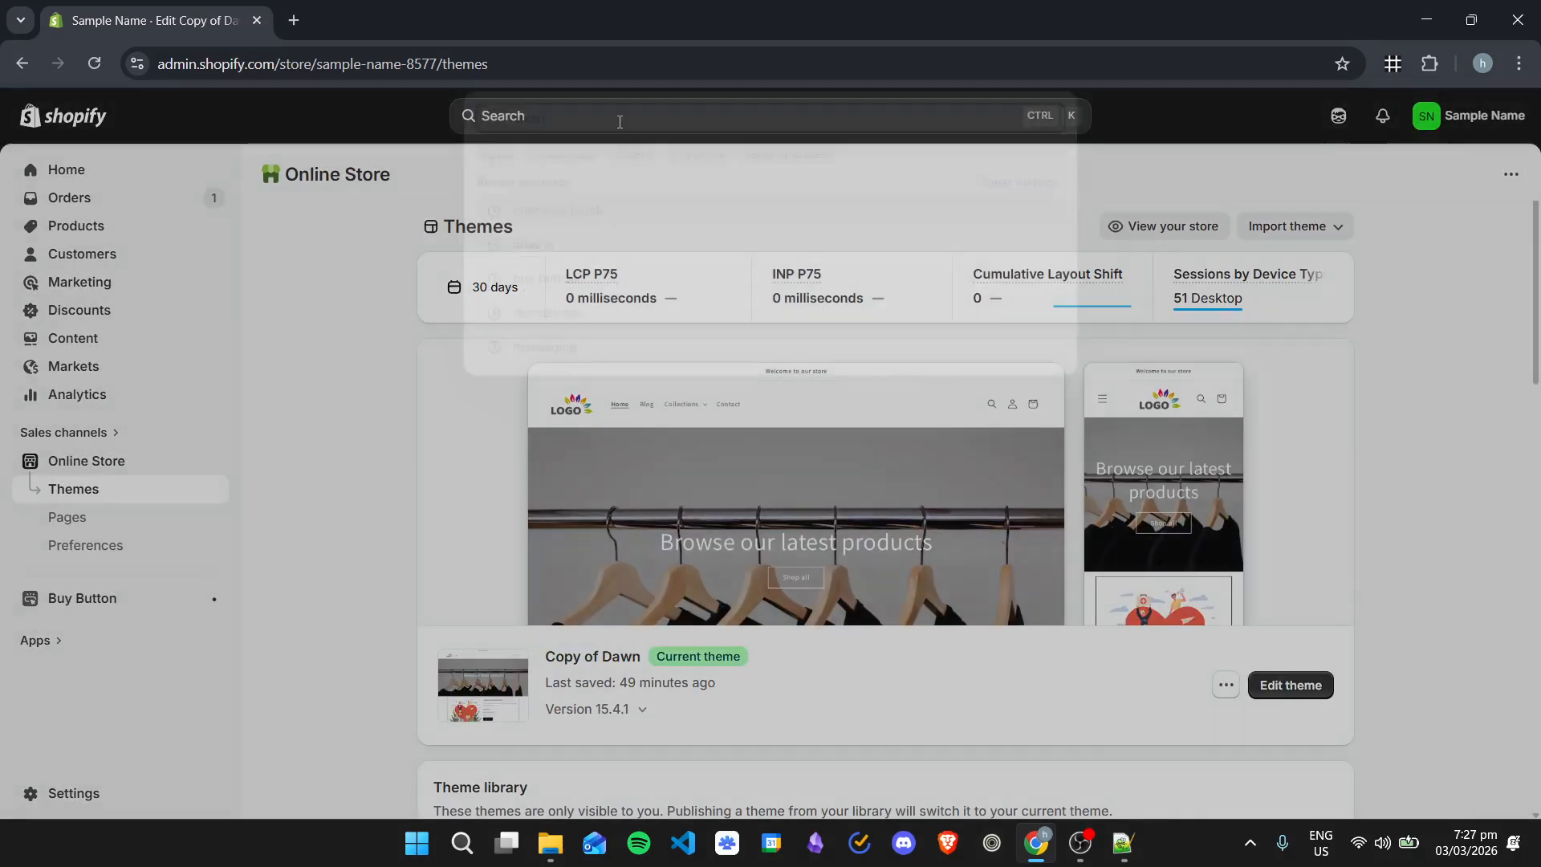
pyautogui.write('checkout block')
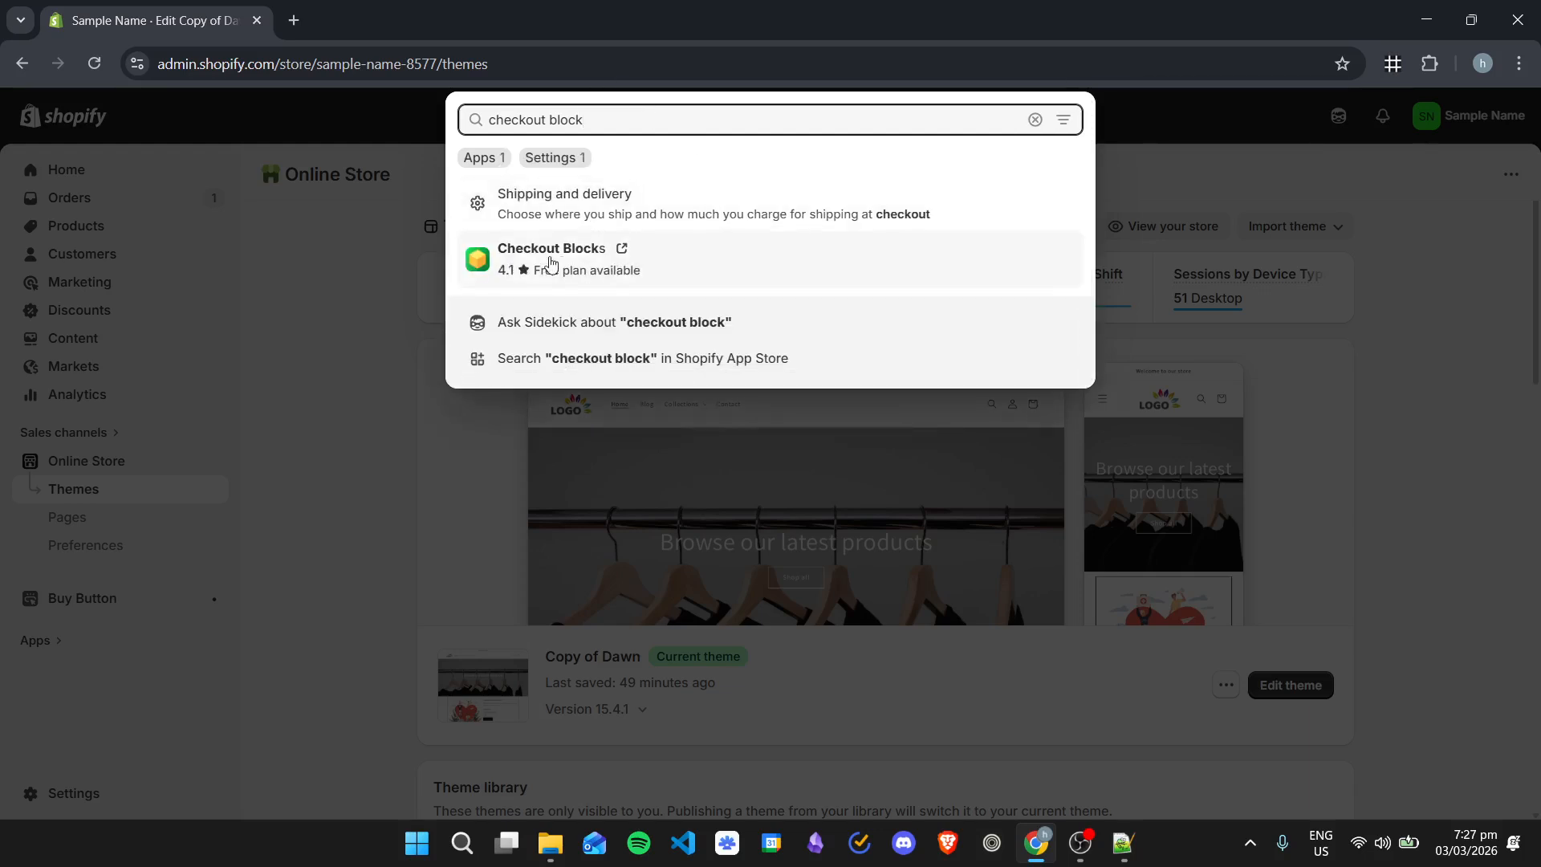
pyautogui.click(504, 266)
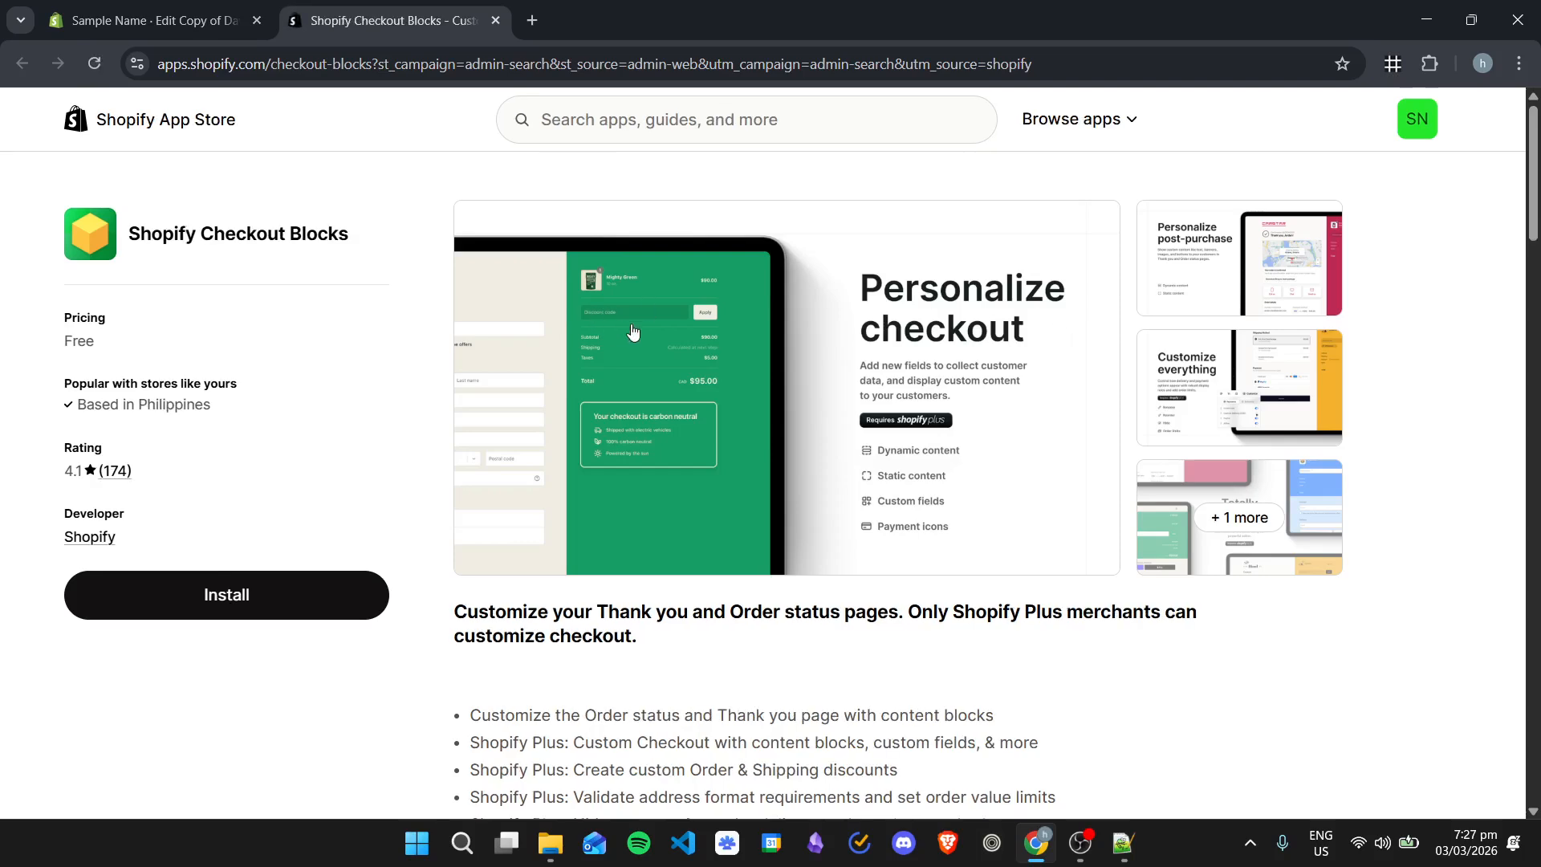
# - Look over the Shopify Checkout Blocks listing and start its installation
pyautogui.scroll(-2, 1211, 337)
pyautogui.scroll(-4, 1211, 337)
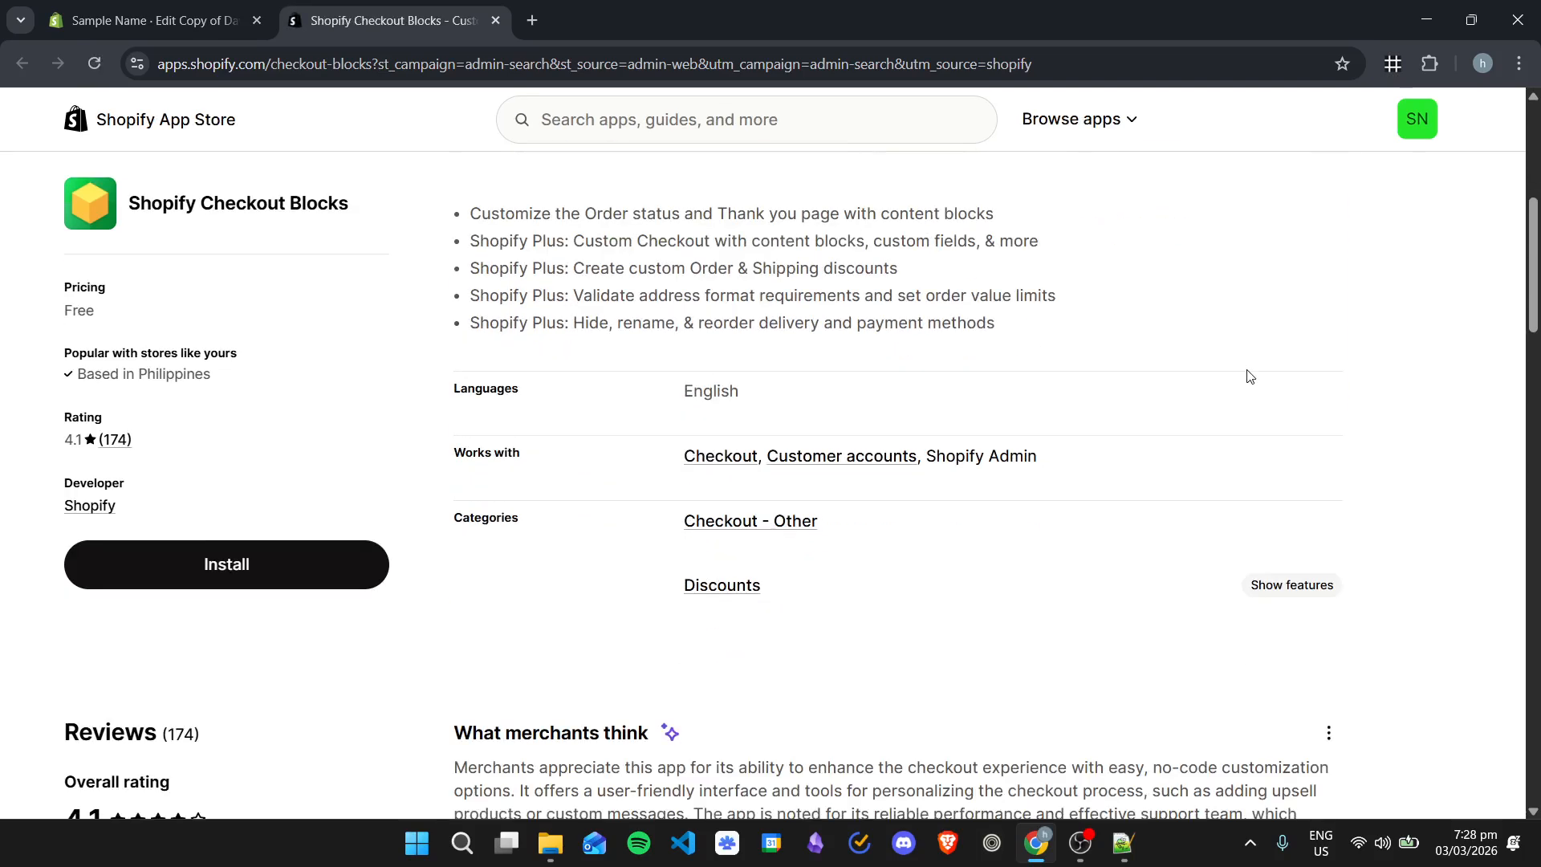
pyautogui.scroll(6, 1245, 374)
pyautogui.click(327, 598)
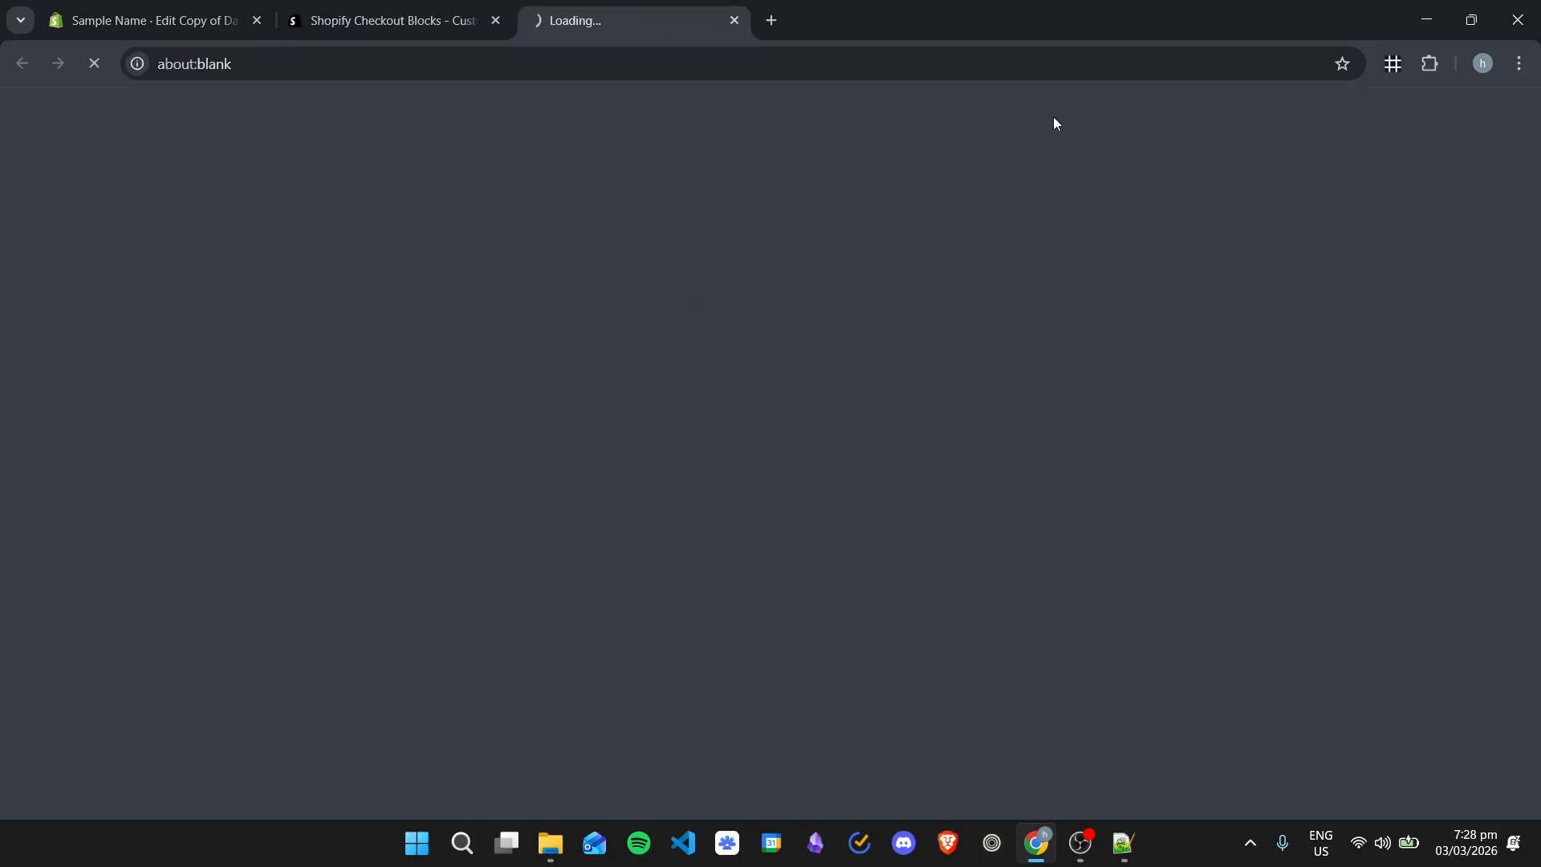
# - Return to the Checkout Blocks listing and examine its feature description and merchant reviews
pyautogui.click(394, 20)
pyautogui.scroll(-5, 773, 403)
pyautogui.scroll(-8, 1018, 464)
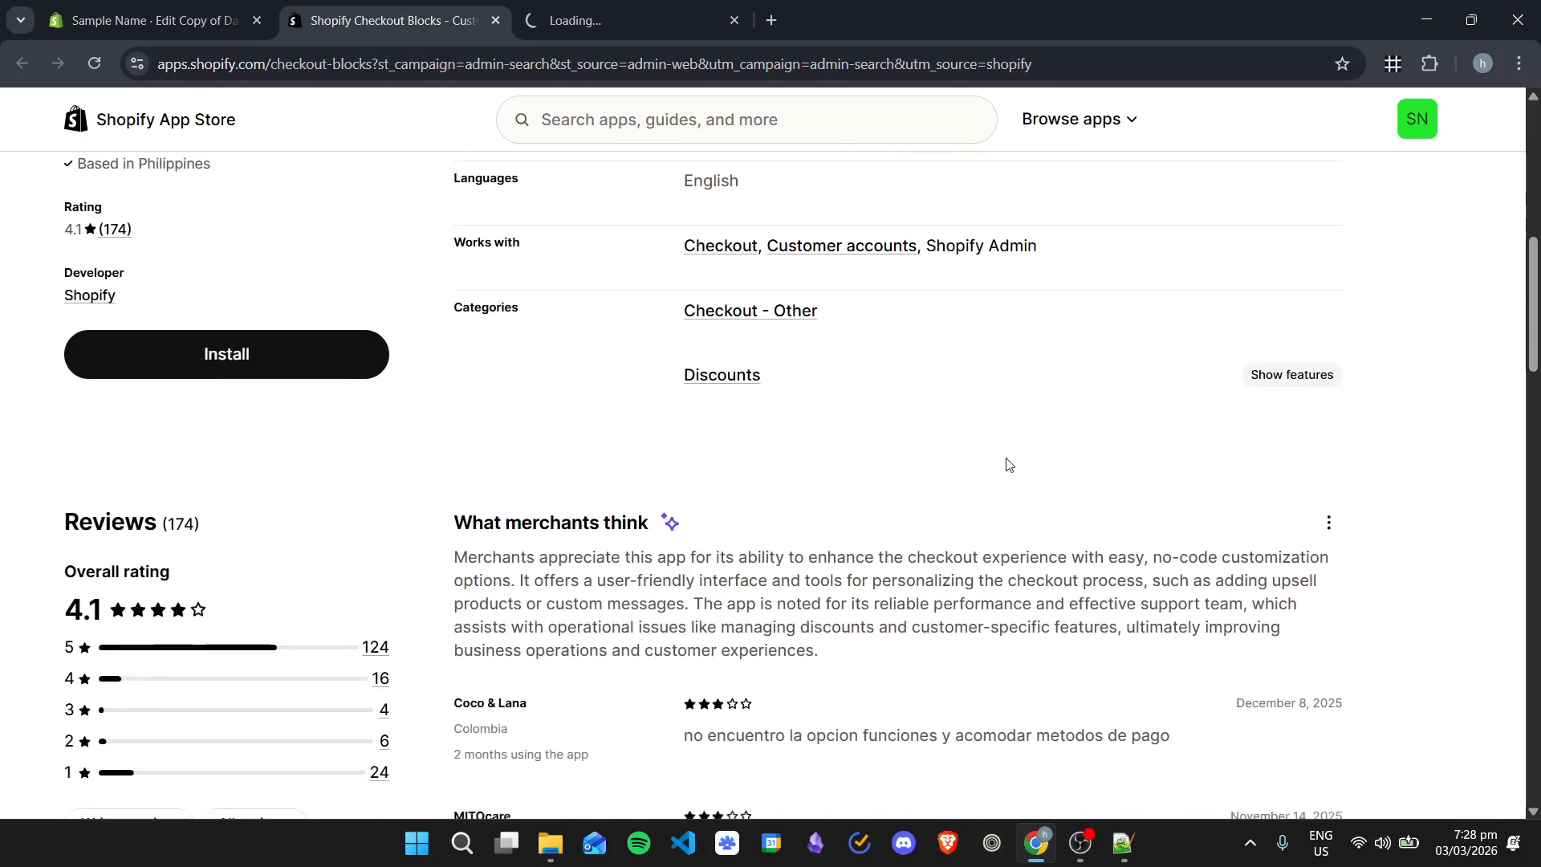
pyautogui.scroll(5, 1035, 505)
pyautogui.scroll(8, 1028, 509)
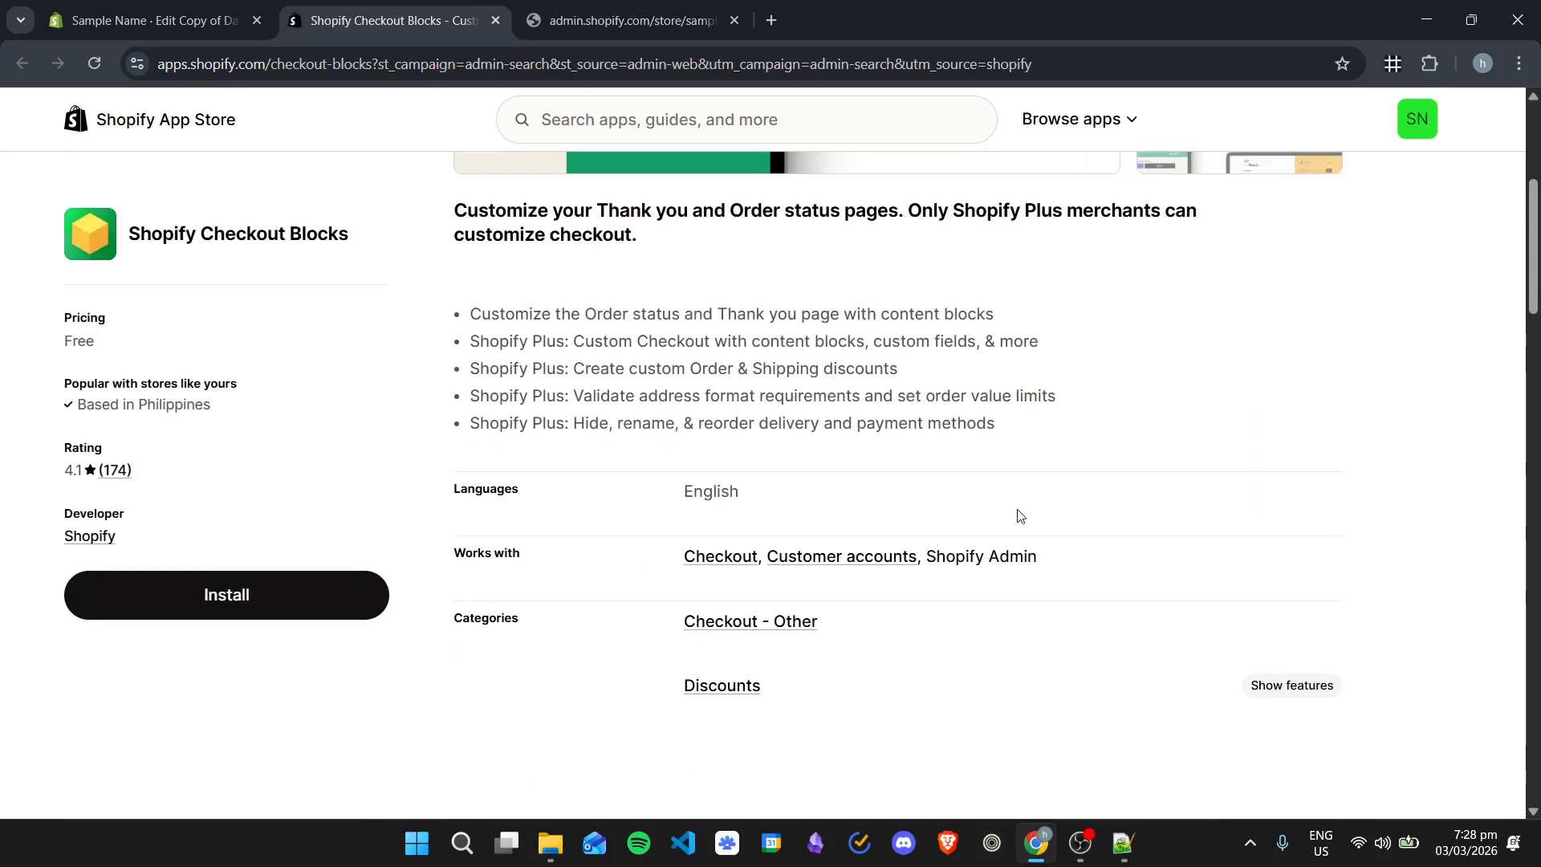
# - Complete the installation of Checkout Blocks in the store, closing the app listing and the old theme page
pyautogui.hotkey('ctrl', 'Tab')
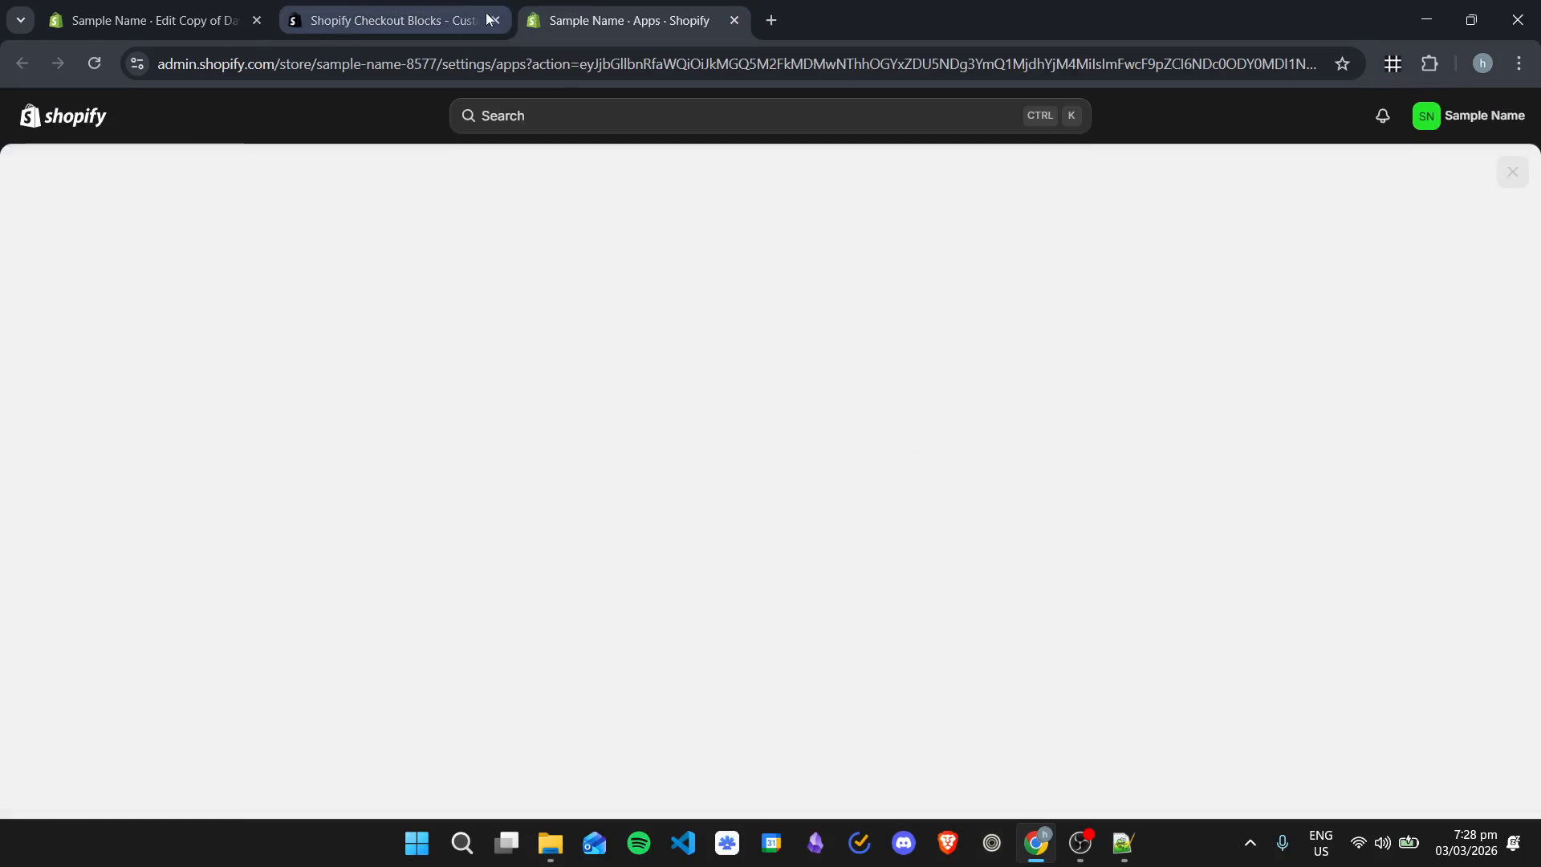
pyautogui.click(495, 20)
pyautogui.click(254, 22)
pyautogui.click(1035, 639)
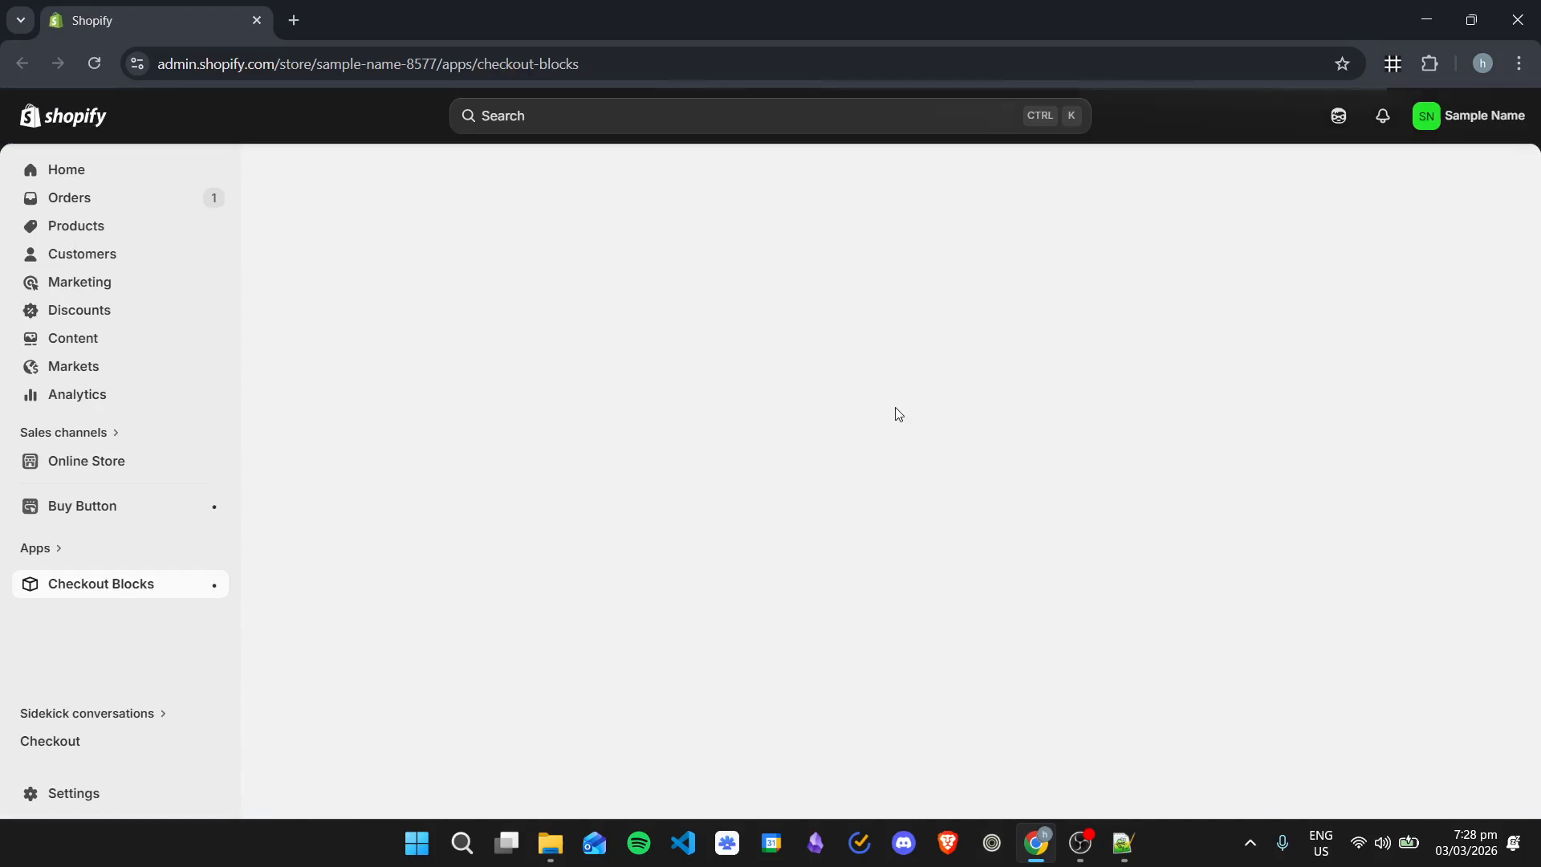
# - Start a new static content block in the Checkout Blocks app and open the checkout editor for it
pyautogui.click(144, 602)
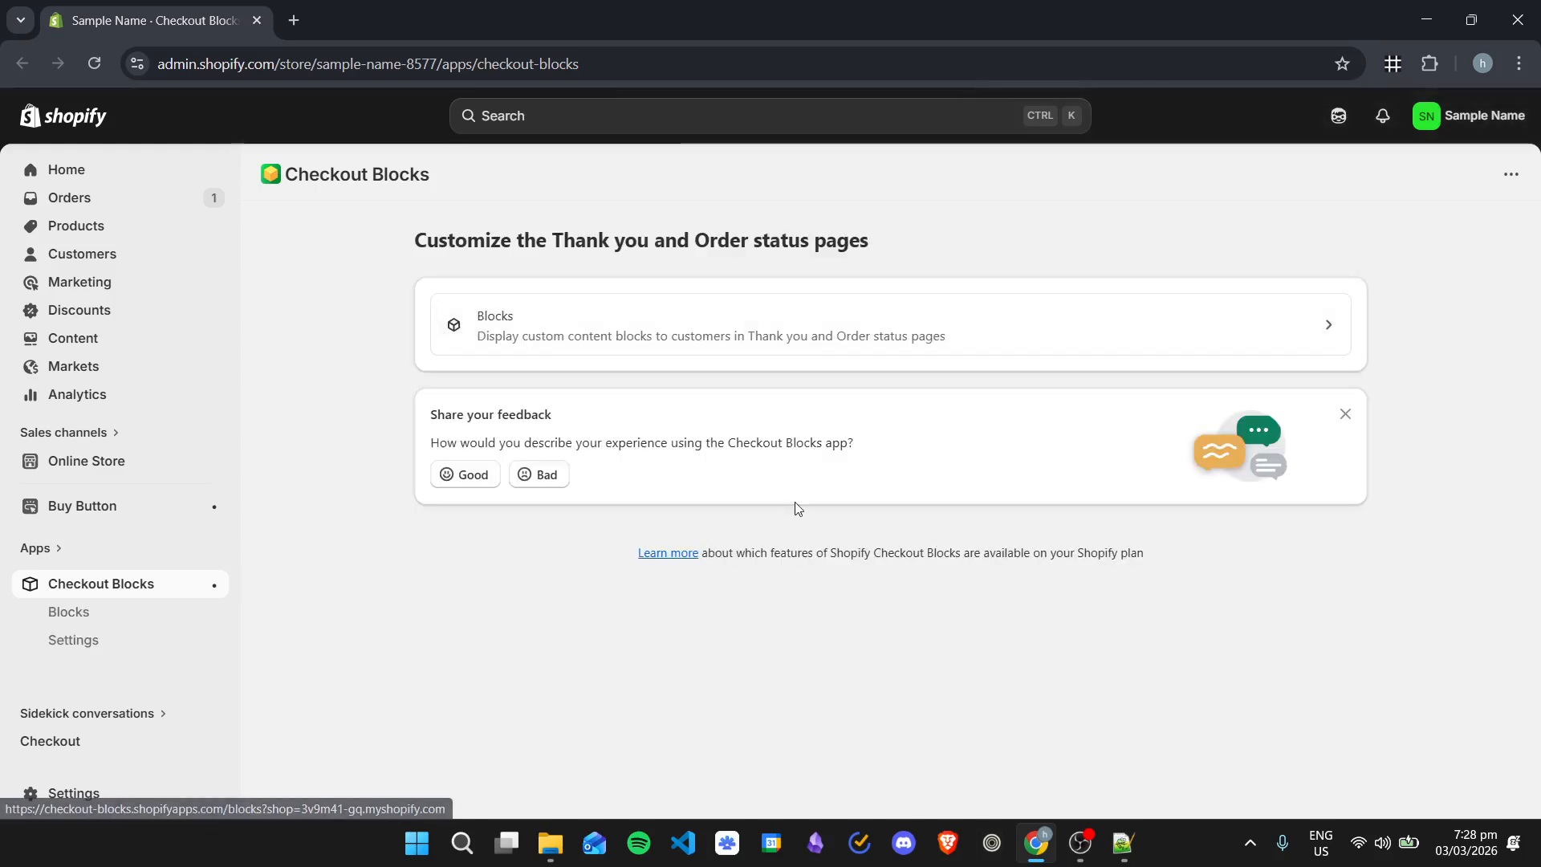
pyautogui.click(984, 325)
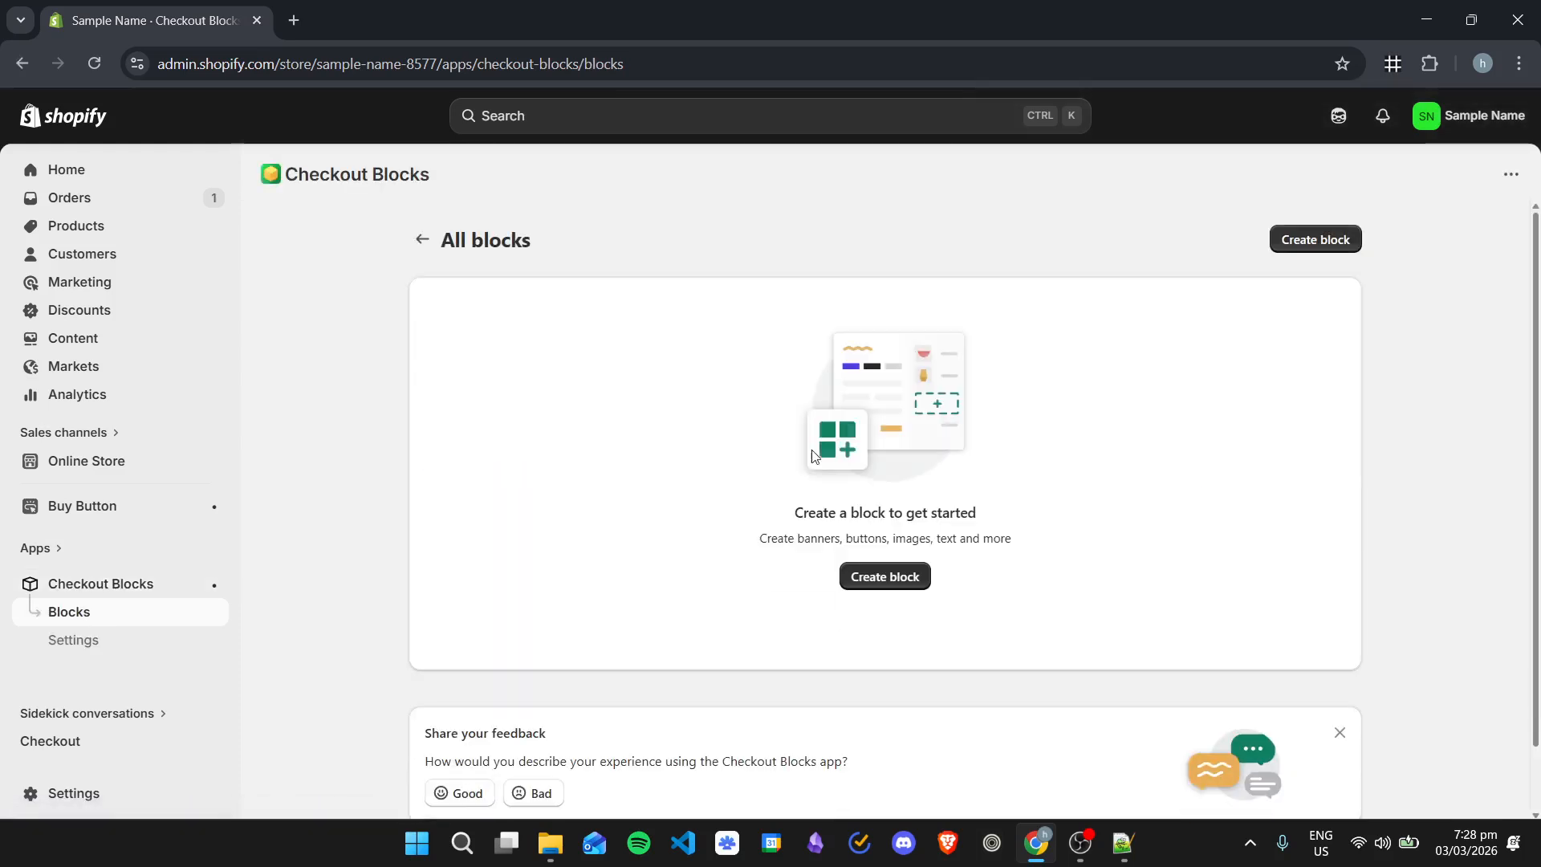
pyautogui.scroll(-1, 698, 434)
pyautogui.click(922, 512)
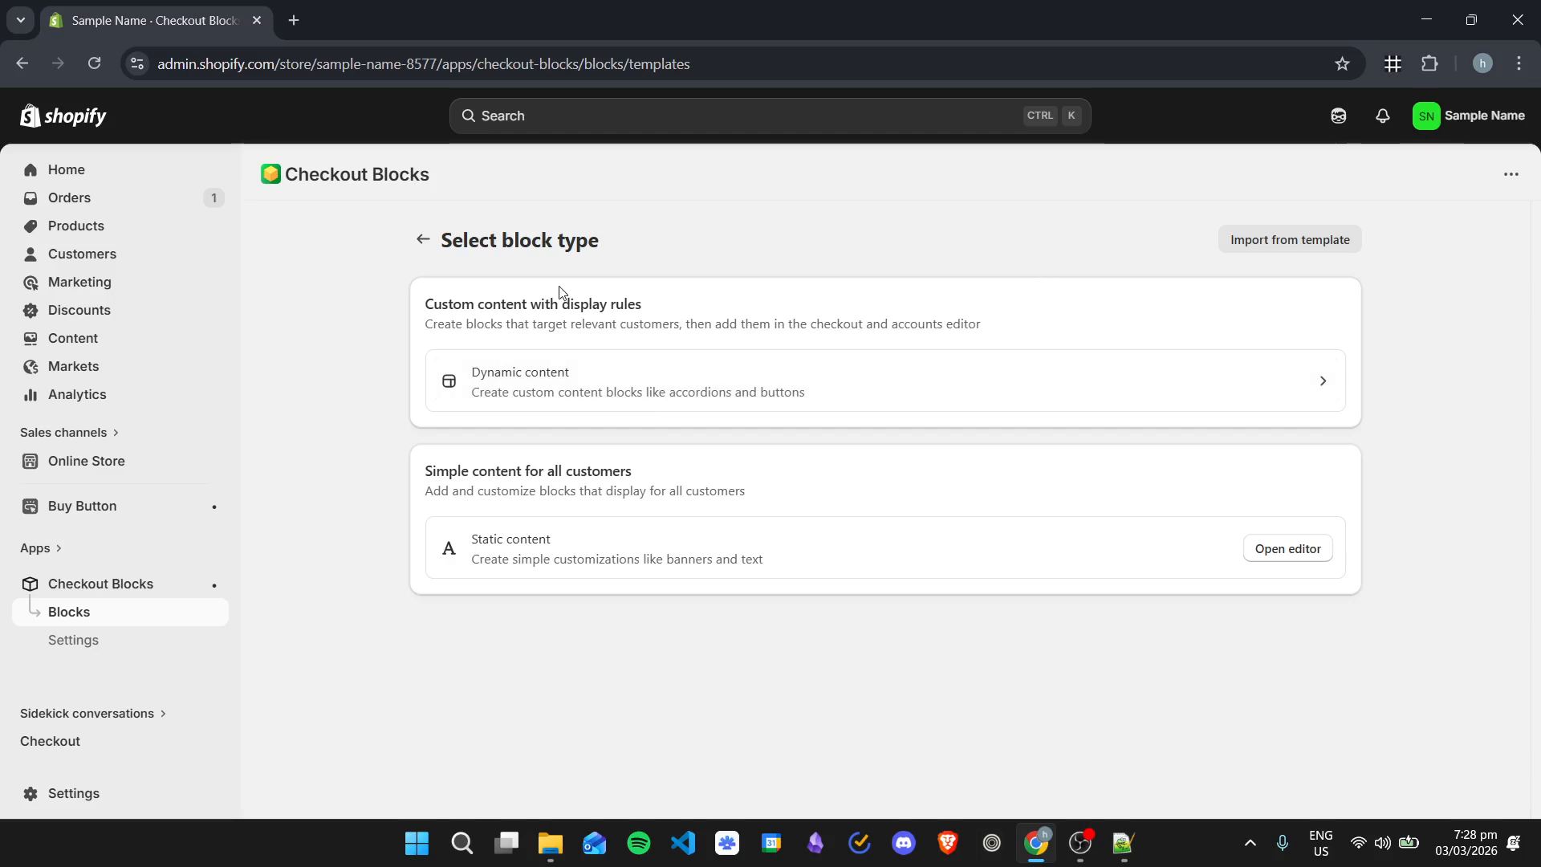
pyautogui.click(1287, 553)
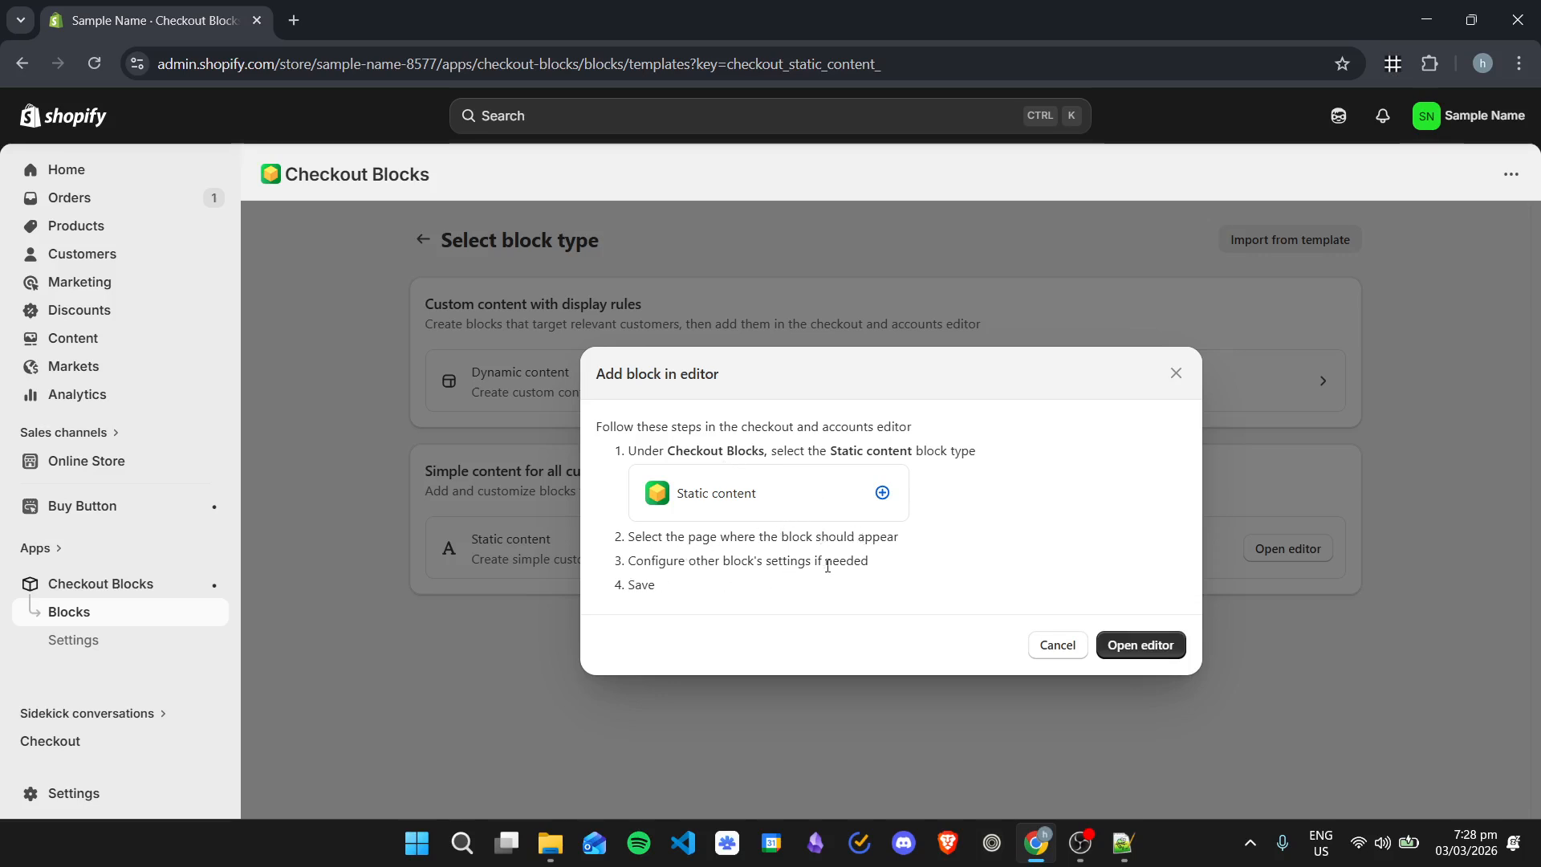
pyautogui.click(1178, 638)
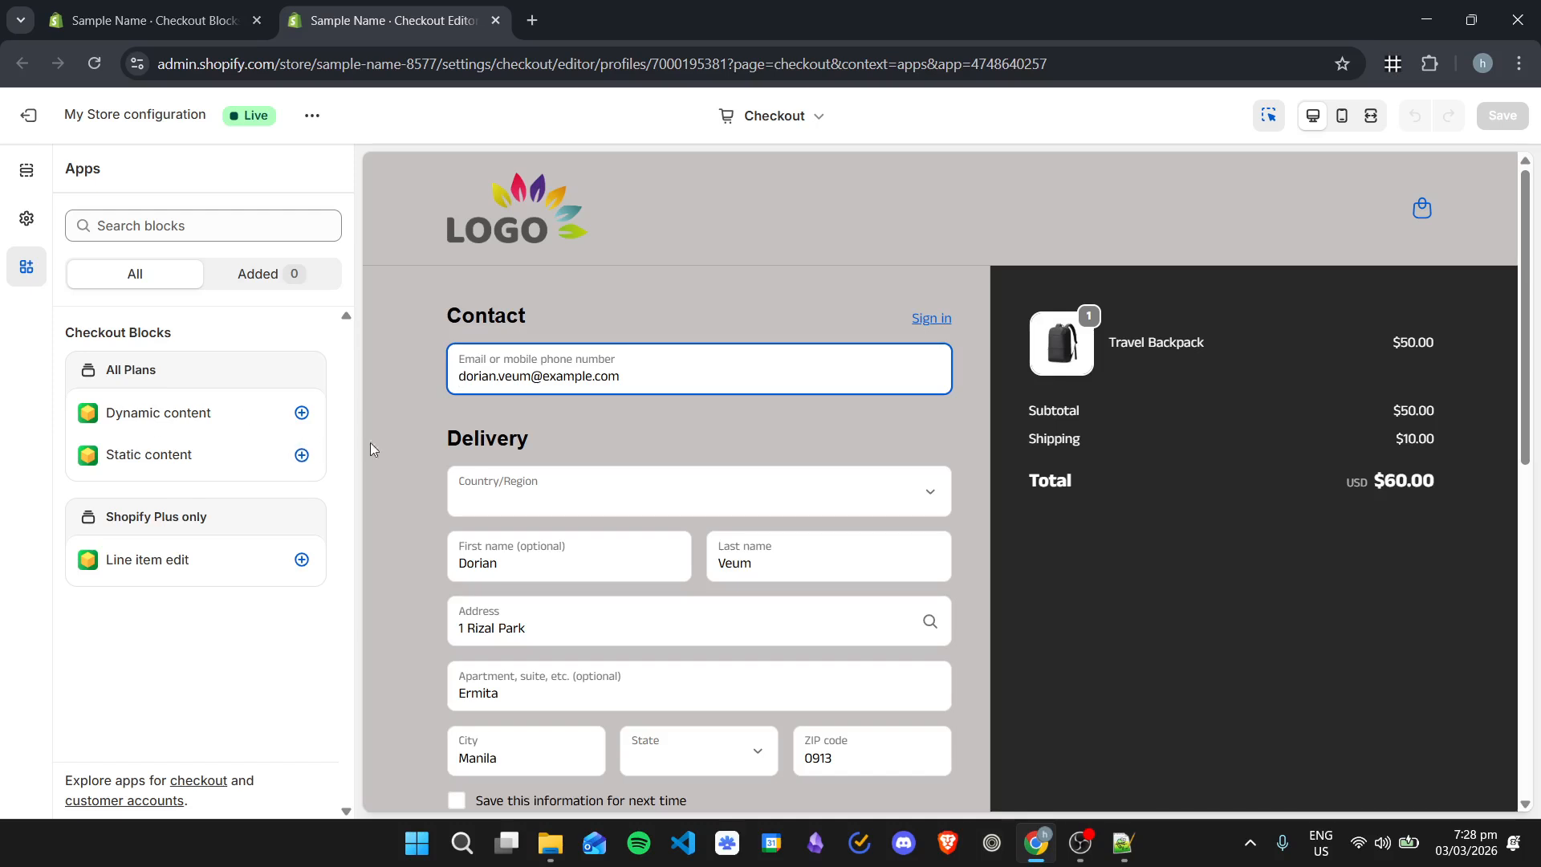
# - Add the Static content block to the Order status page and check its placement in the preview
pyautogui.click(301, 454)
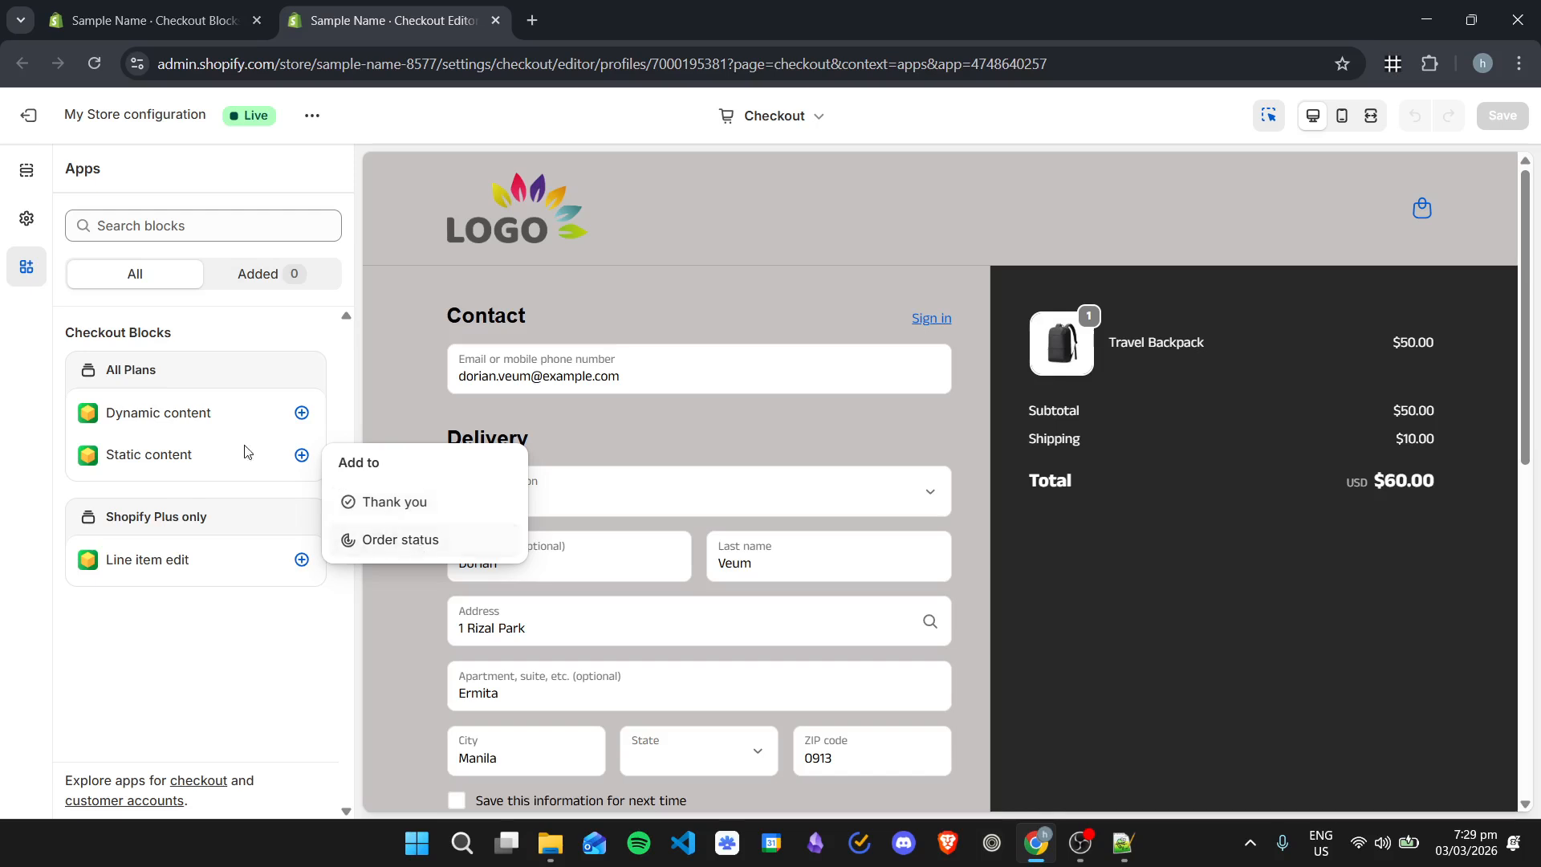
pyautogui.click(403, 539)
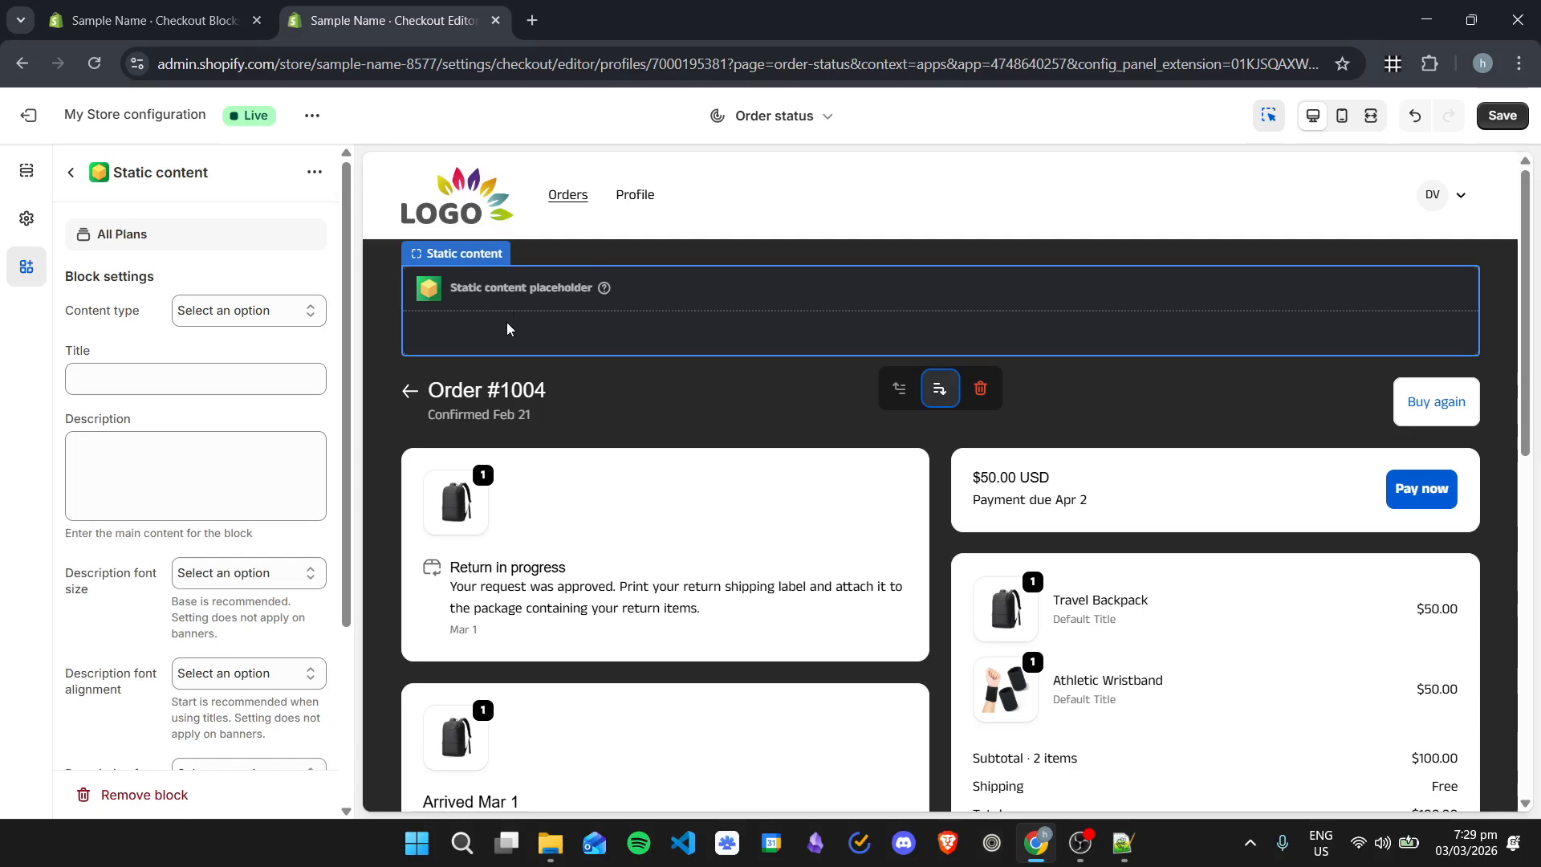
pyautogui.scroll(-6, 1003, 320)
pyautogui.scroll(6, 523, 382)
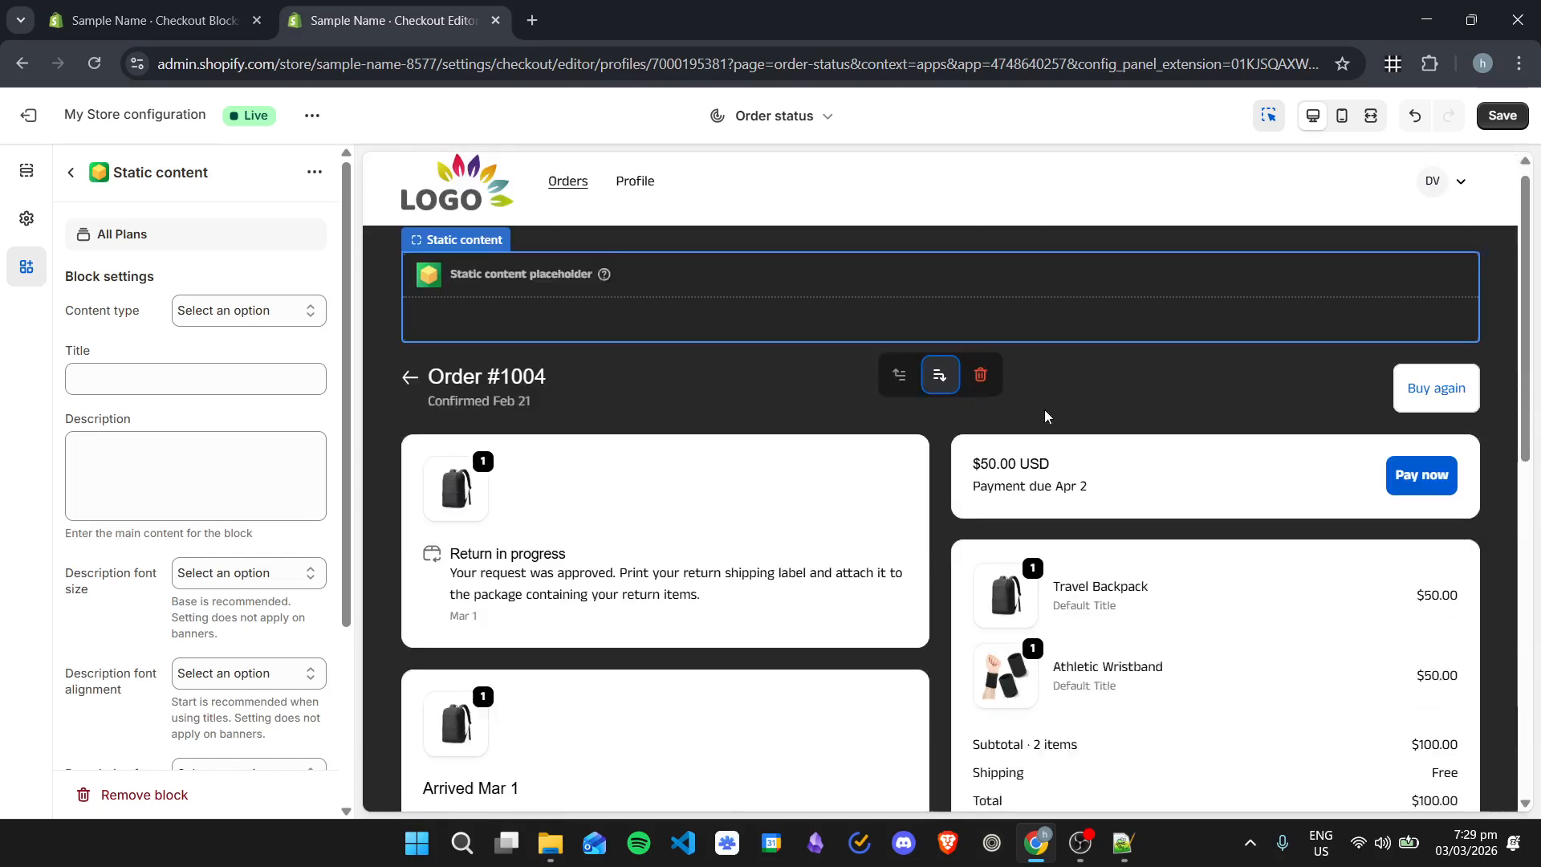
# - Set the static content block's title to "Congratulations!"
pyautogui.click(248, 386)
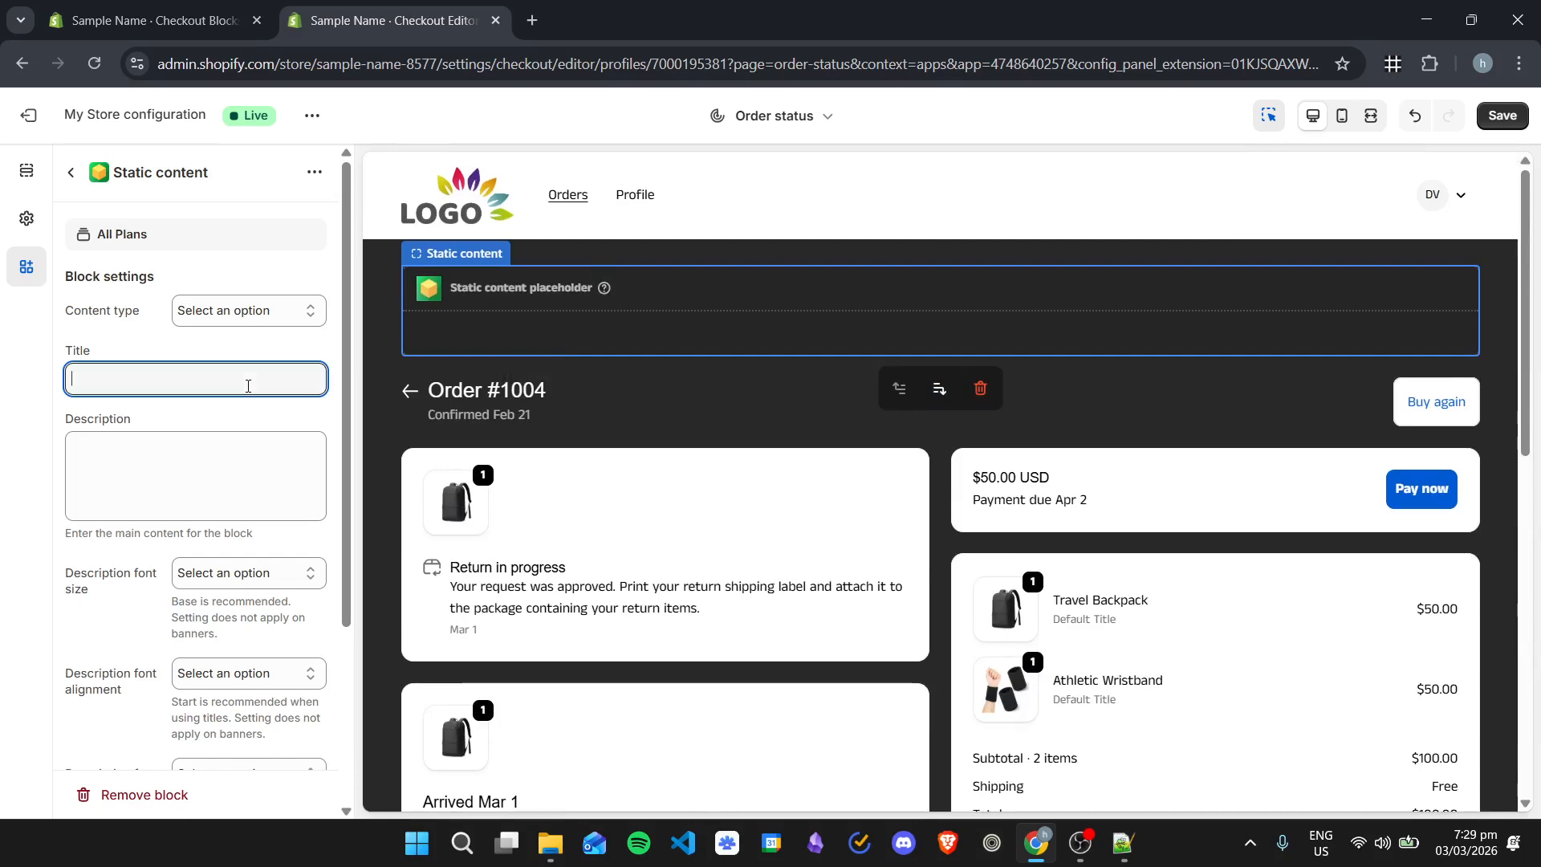
pyautogui.write('Con')
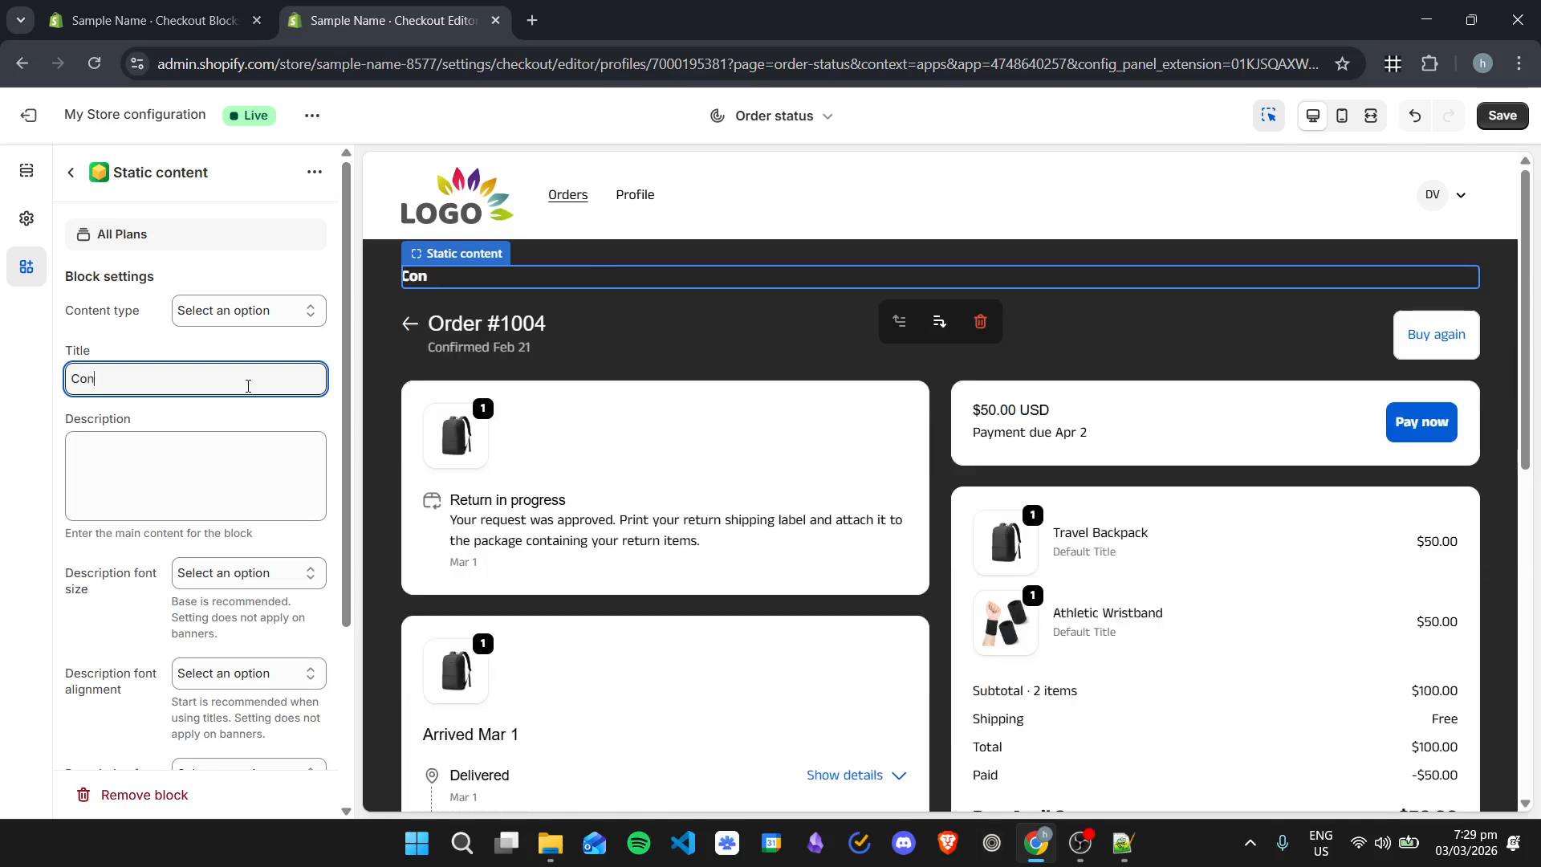
pyautogui.write('gratioations!')
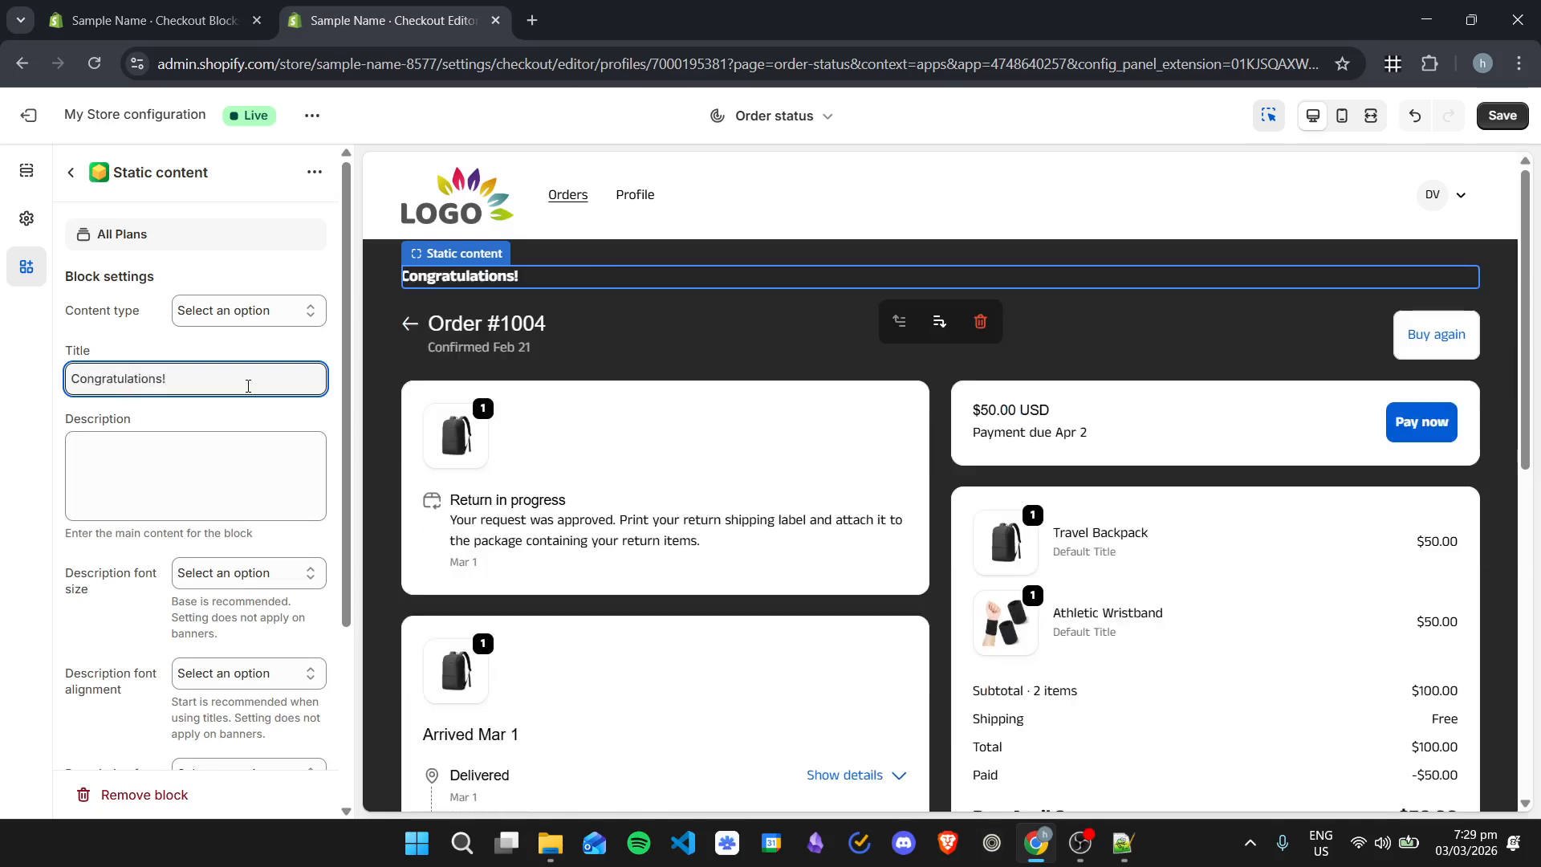
# - Enter "You are eligible for a 60-day Moneyback Guarantee!" as the static content block's description
pyautogui.click(242, 462)
pyautogui.write('Y')
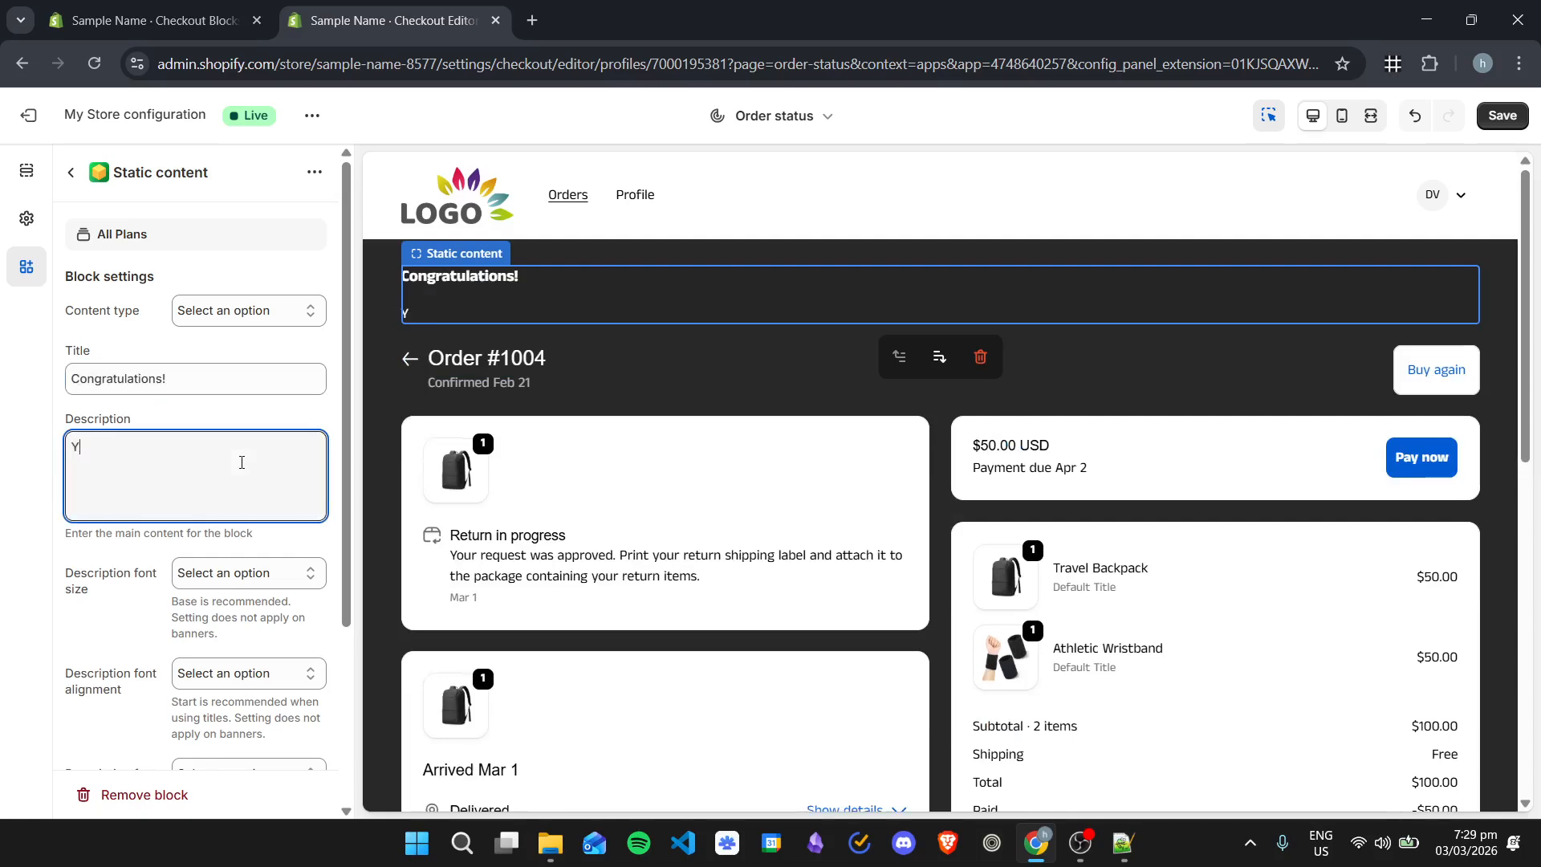
pyautogui.write('ou are eligibl')
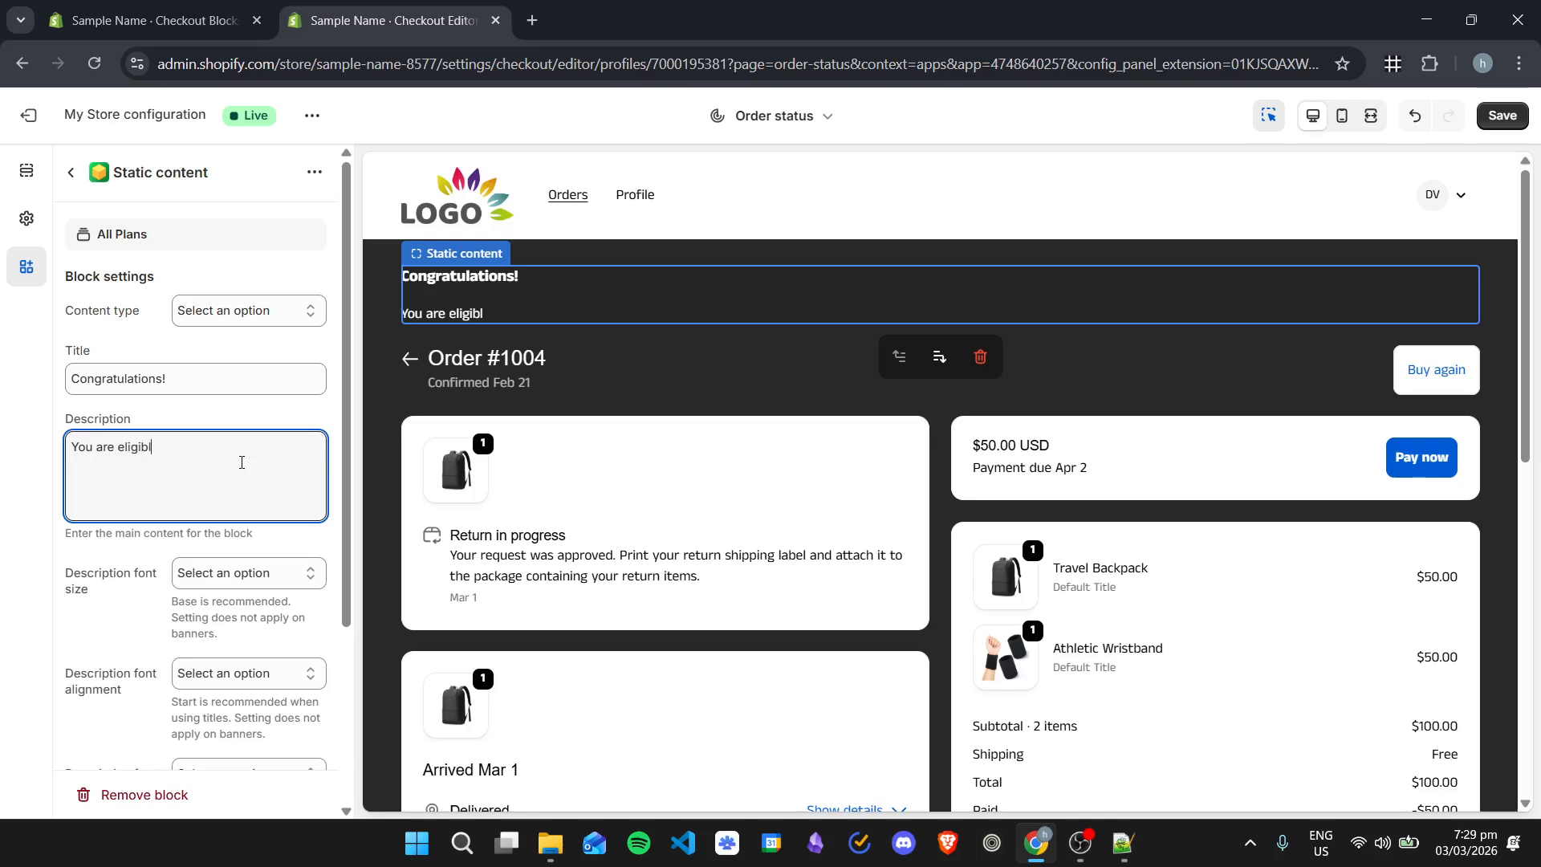
pyautogui.write('e for a 5')
pyautogui.write('0-day Moneybac')
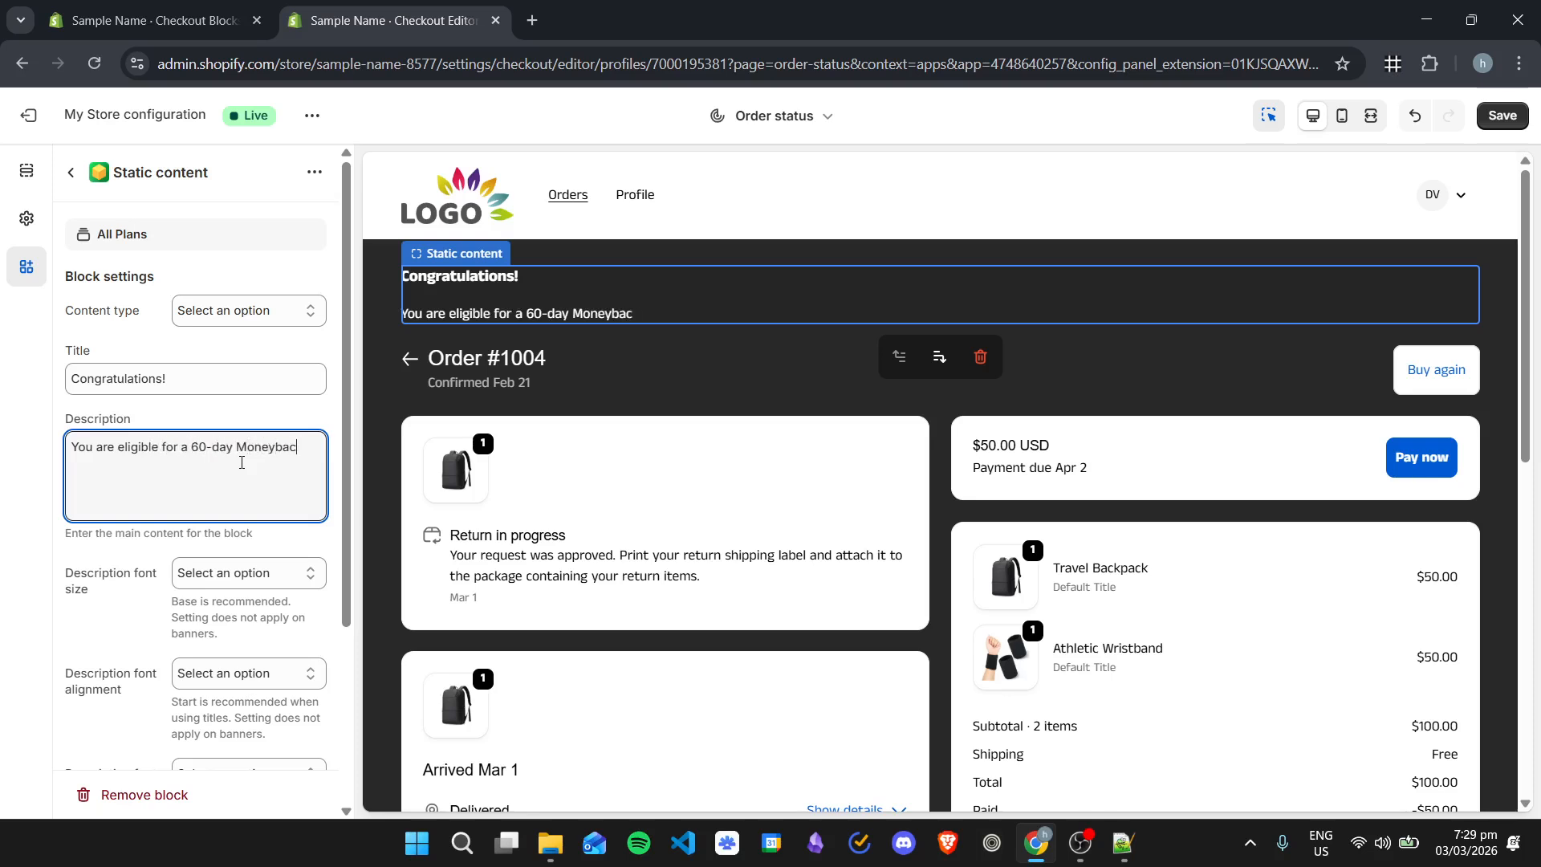
pyautogui.write('k Guarantee!')
# - Set the static content block's description font size to medium
pyautogui.scroll(-1, 241, 472)
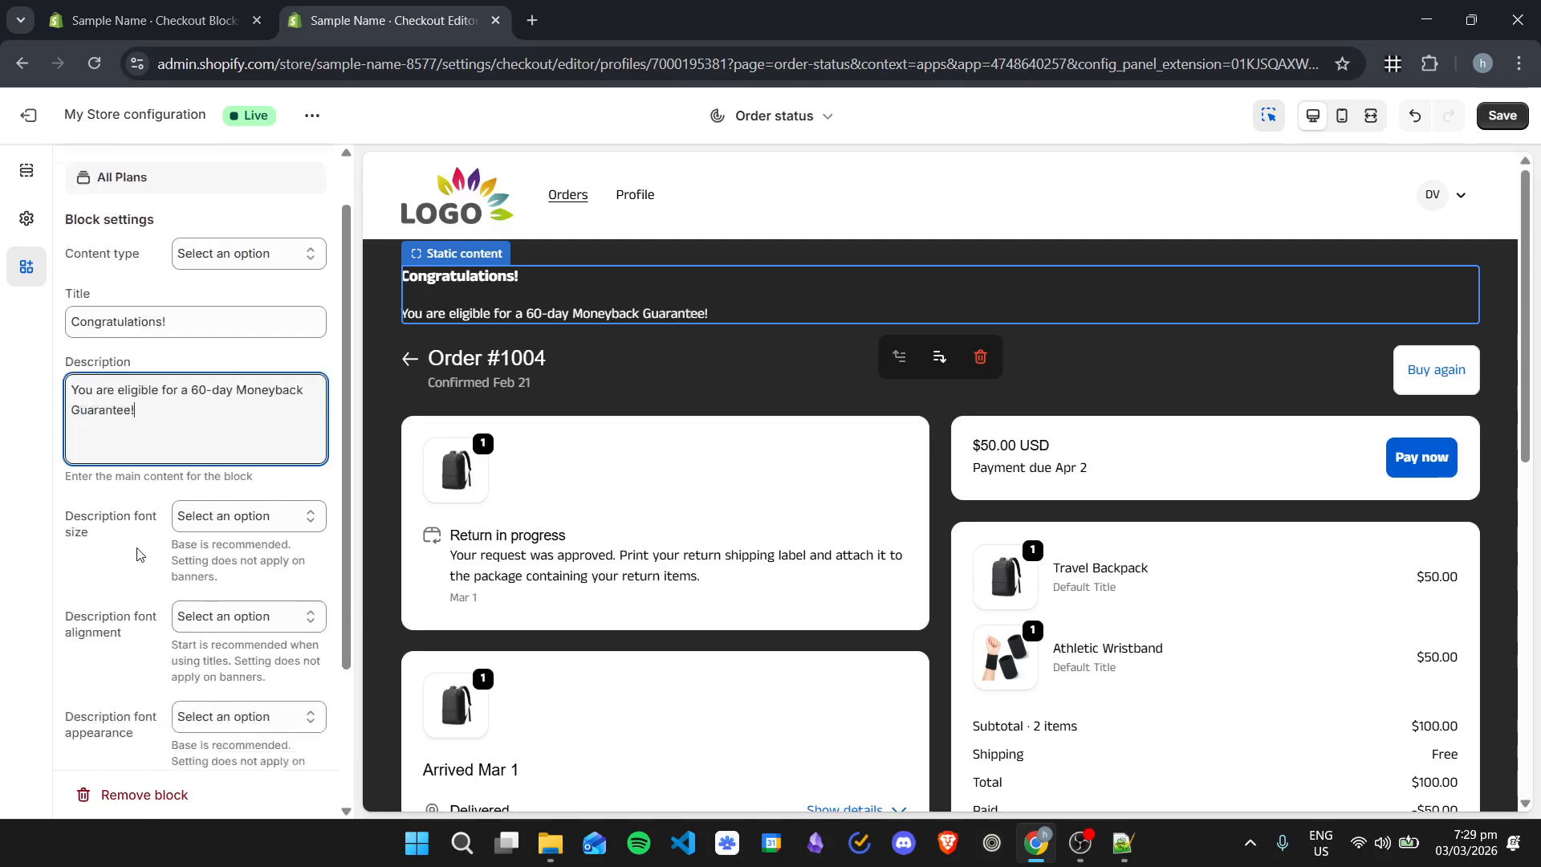
pyautogui.click(221, 480)
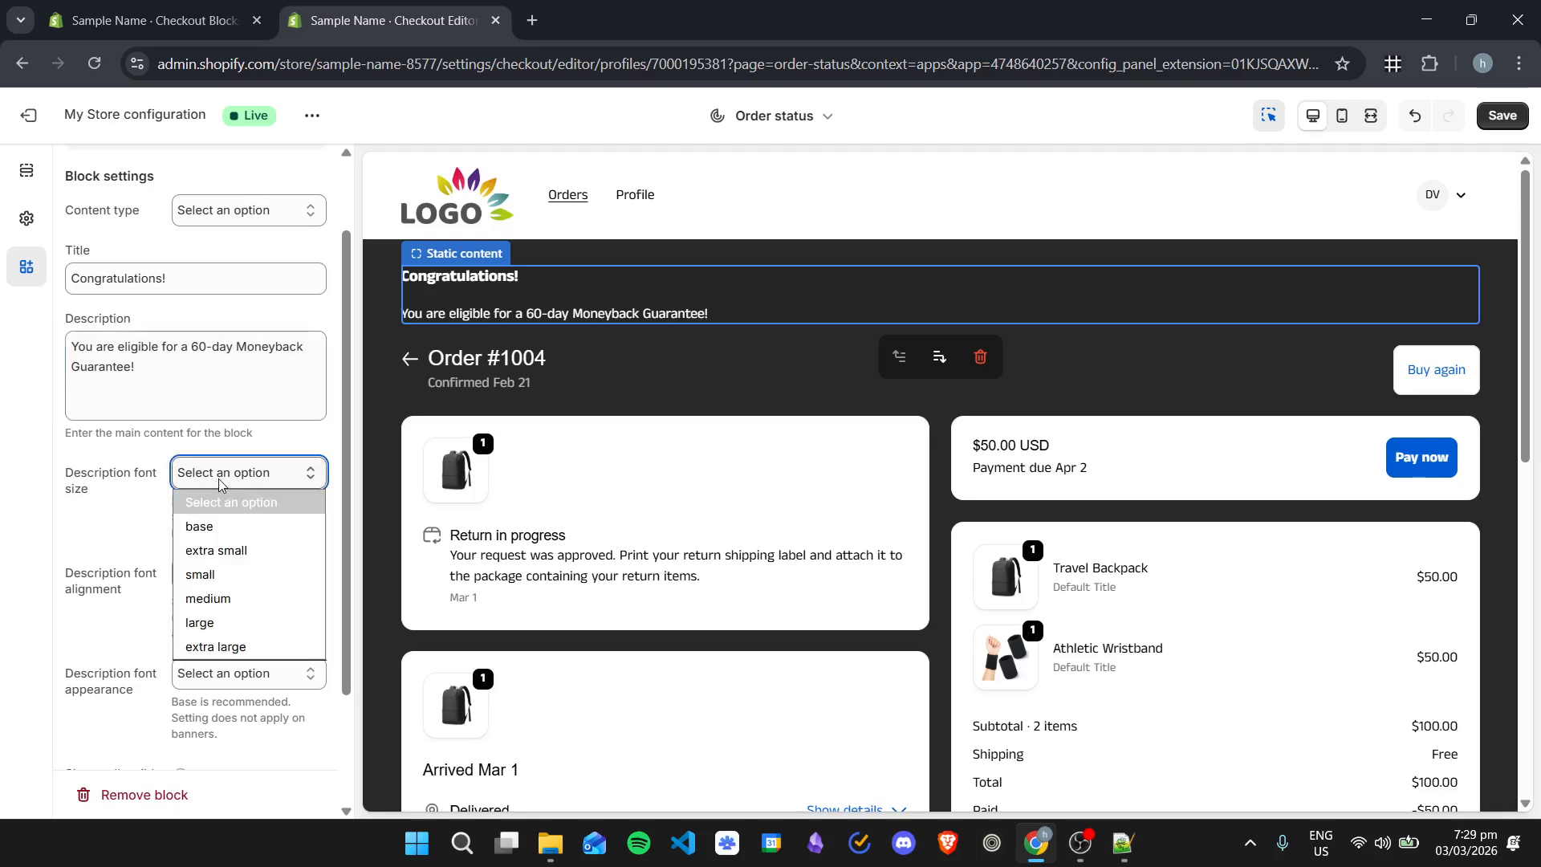
pyautogui.click(239, 598)
# - Try end and center for the description font alignment, and settle on start
pyautogui.click(242, 573)
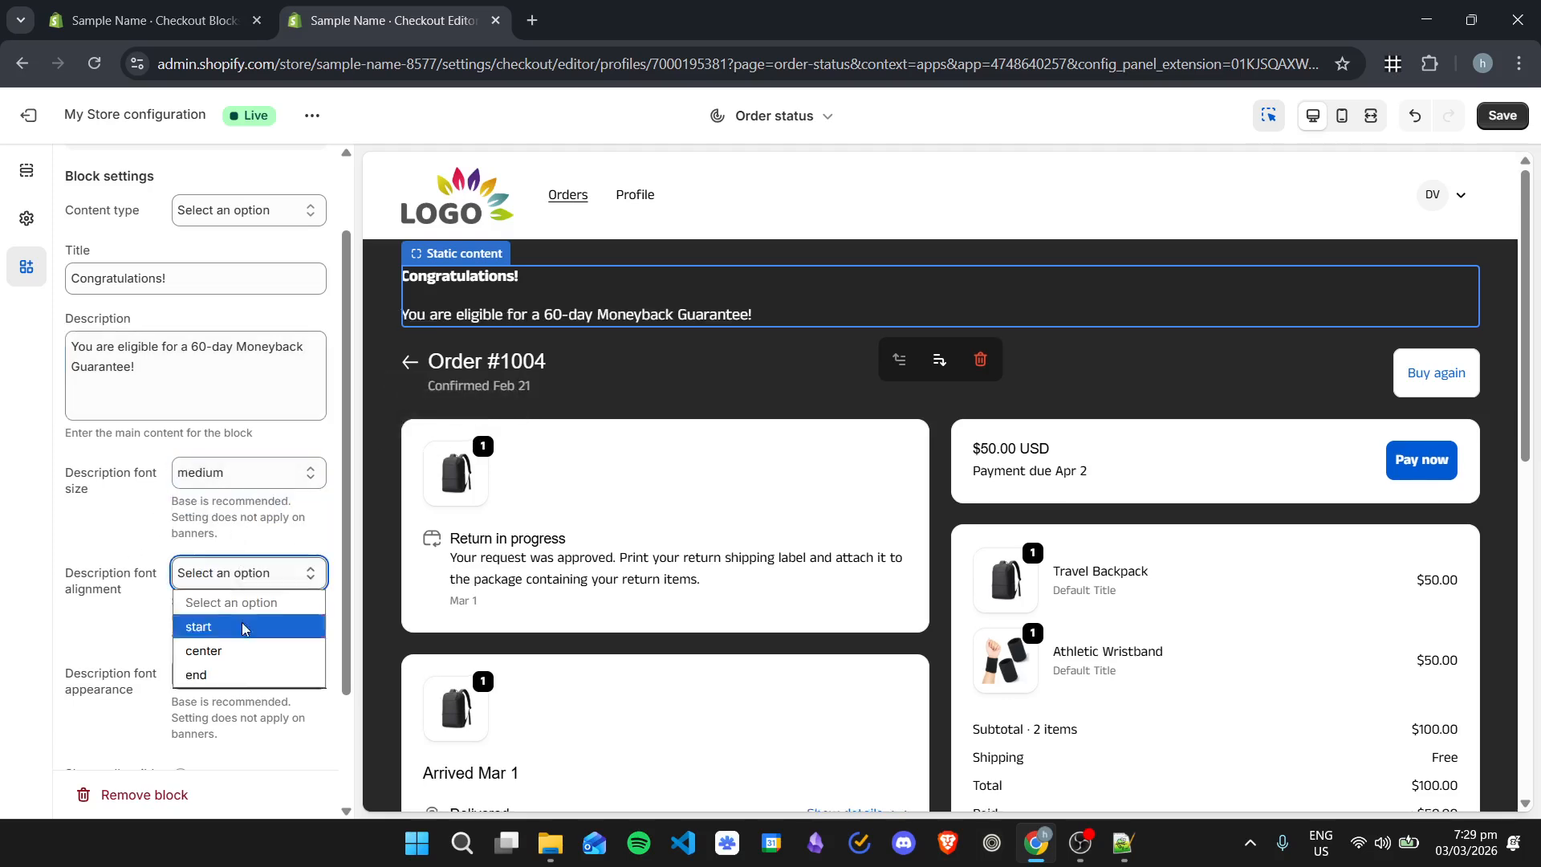
pyautogui.click(250, 674)
pyautogui.click(246, 566)
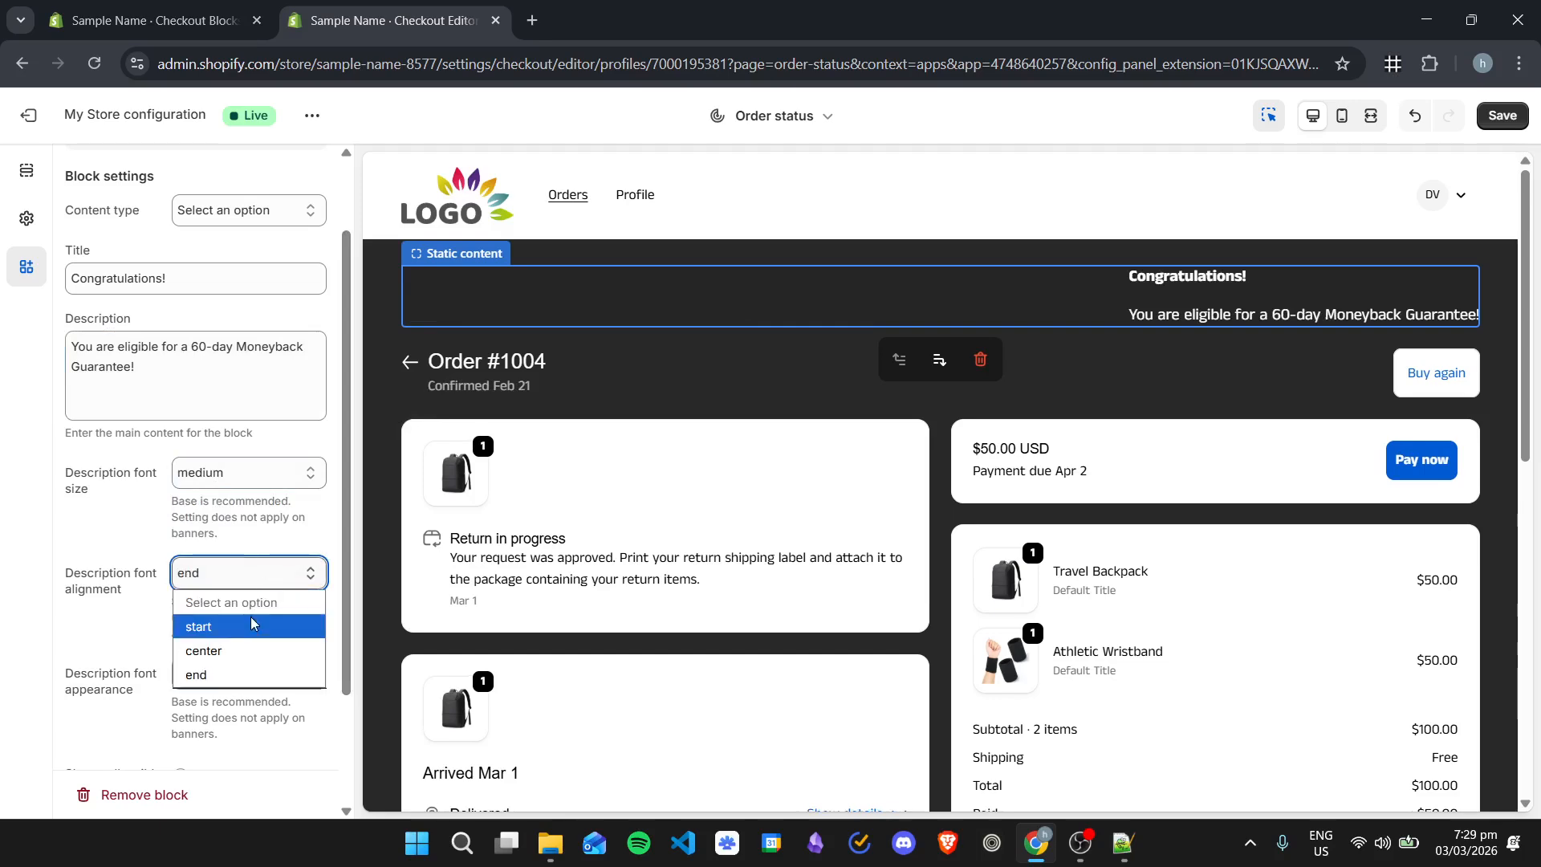
pyautogui.click(266, 651)
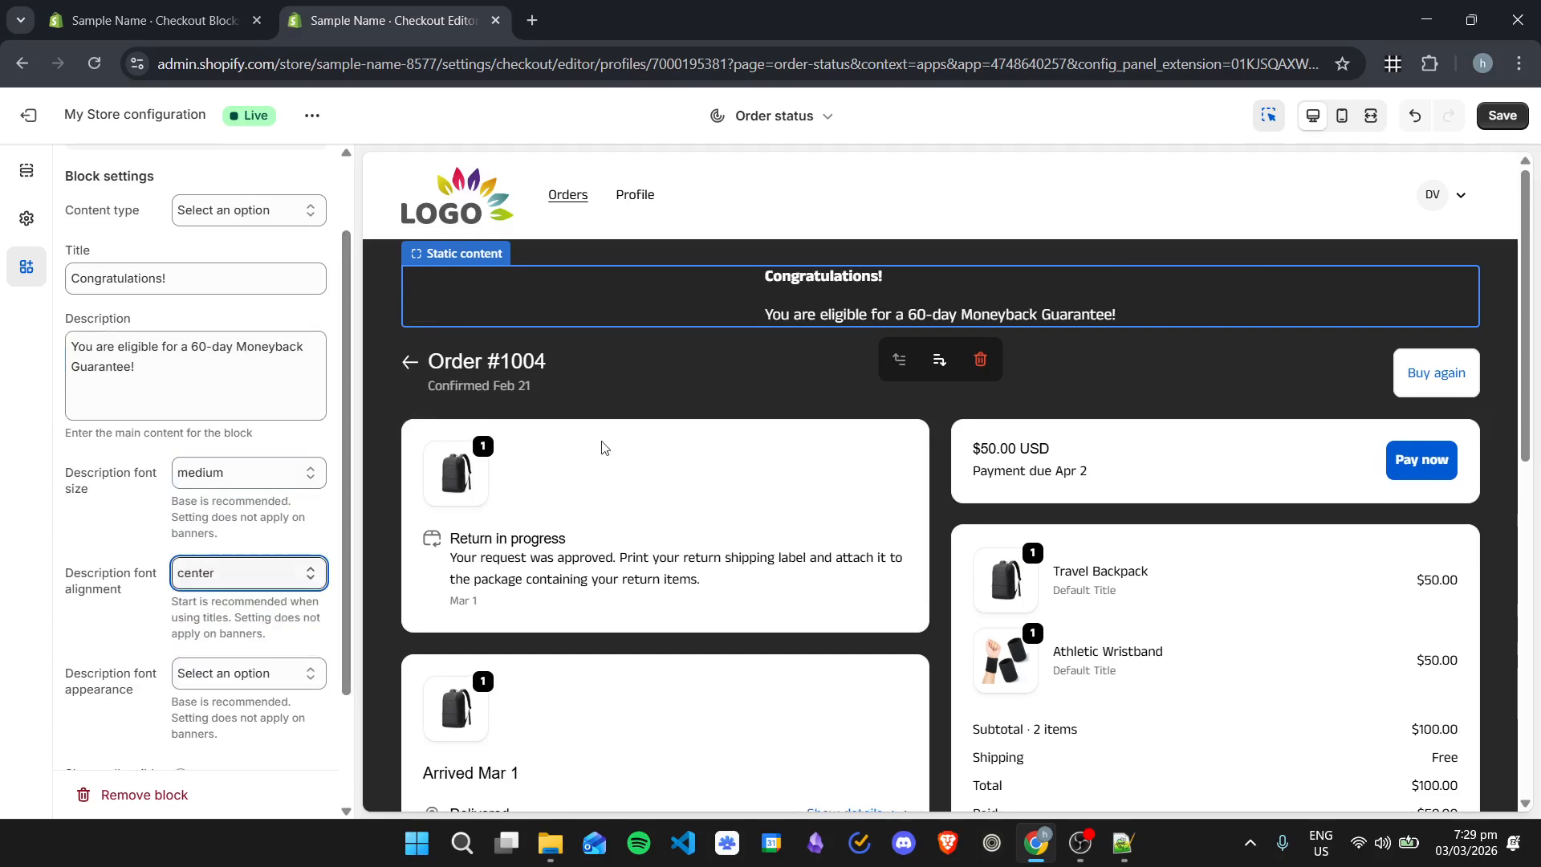
pyautogui.click(267, 583)
pyautogui.click(255, 623)
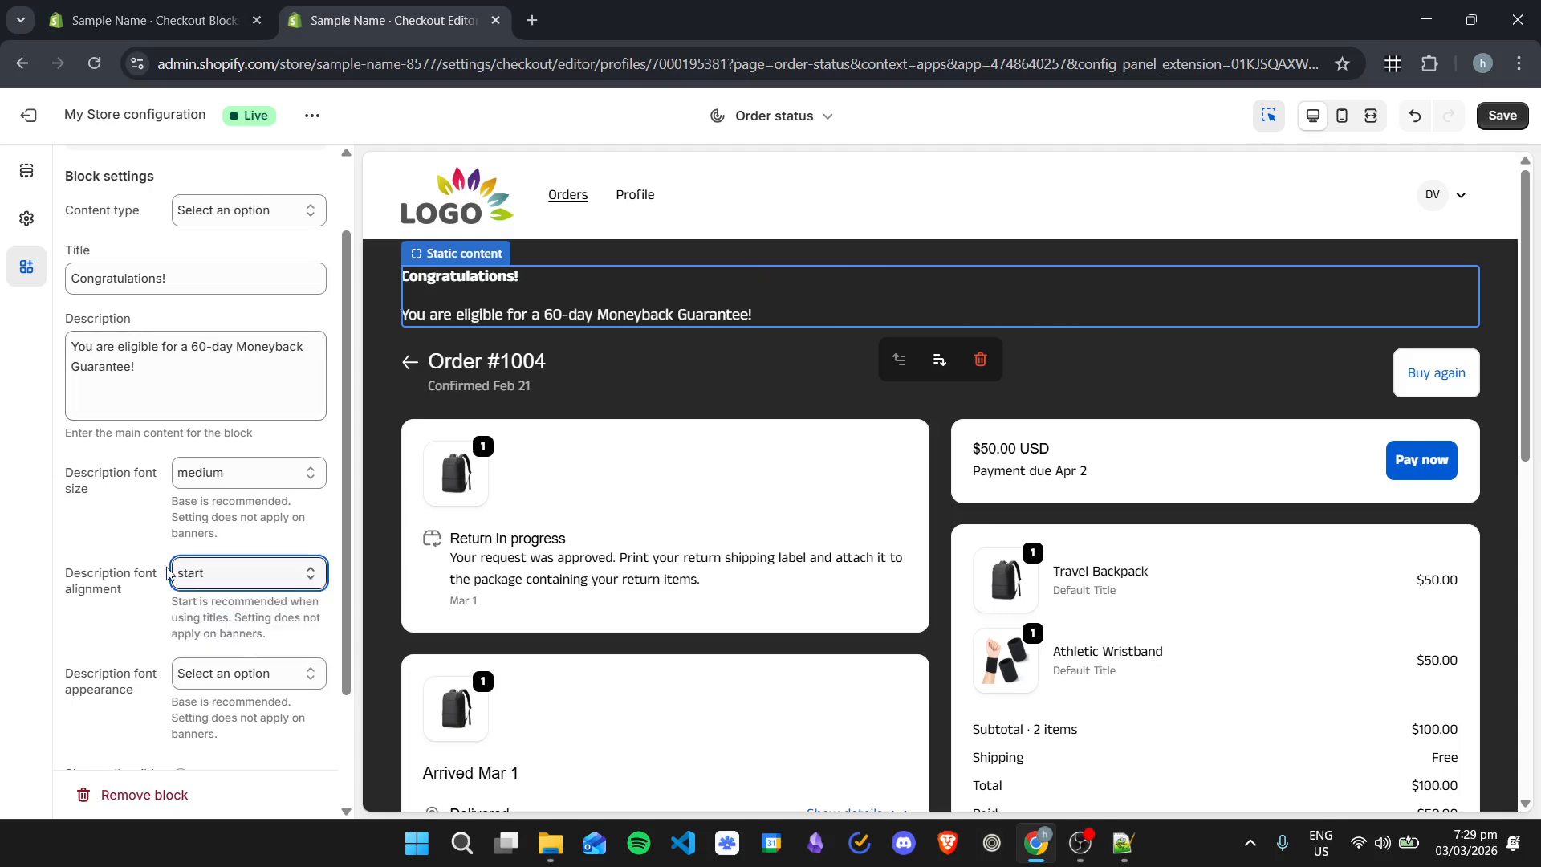
# - Try the info, base and warning options for the description font appearance
pyautogui.scroll(-1, 171, 589)
pyautogui.click(240, 576)
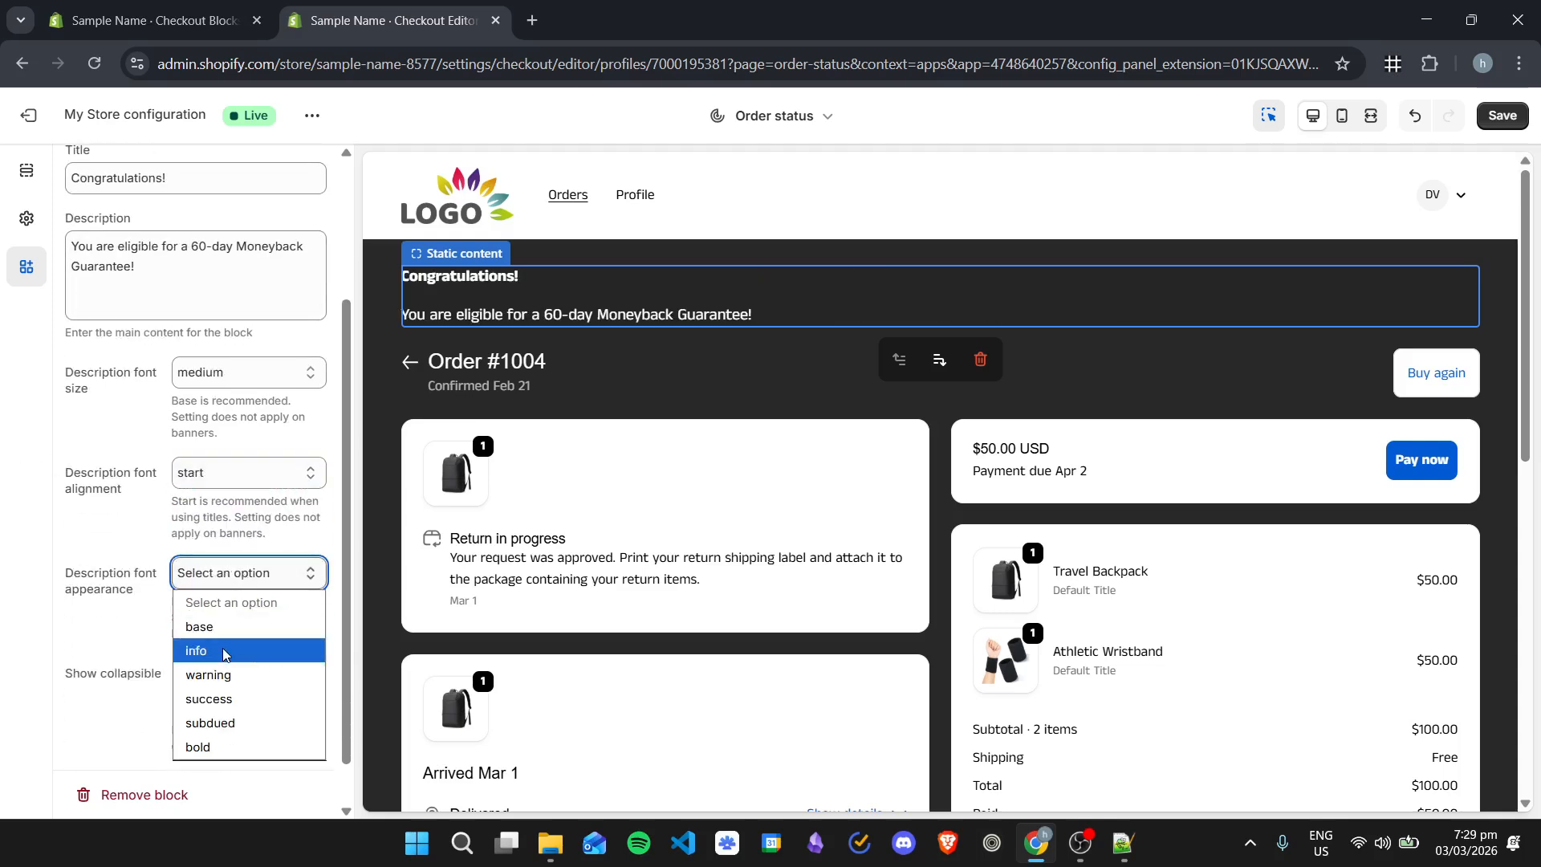
pyautogui.click(225, 647)
pyautogui.click(269, 572)
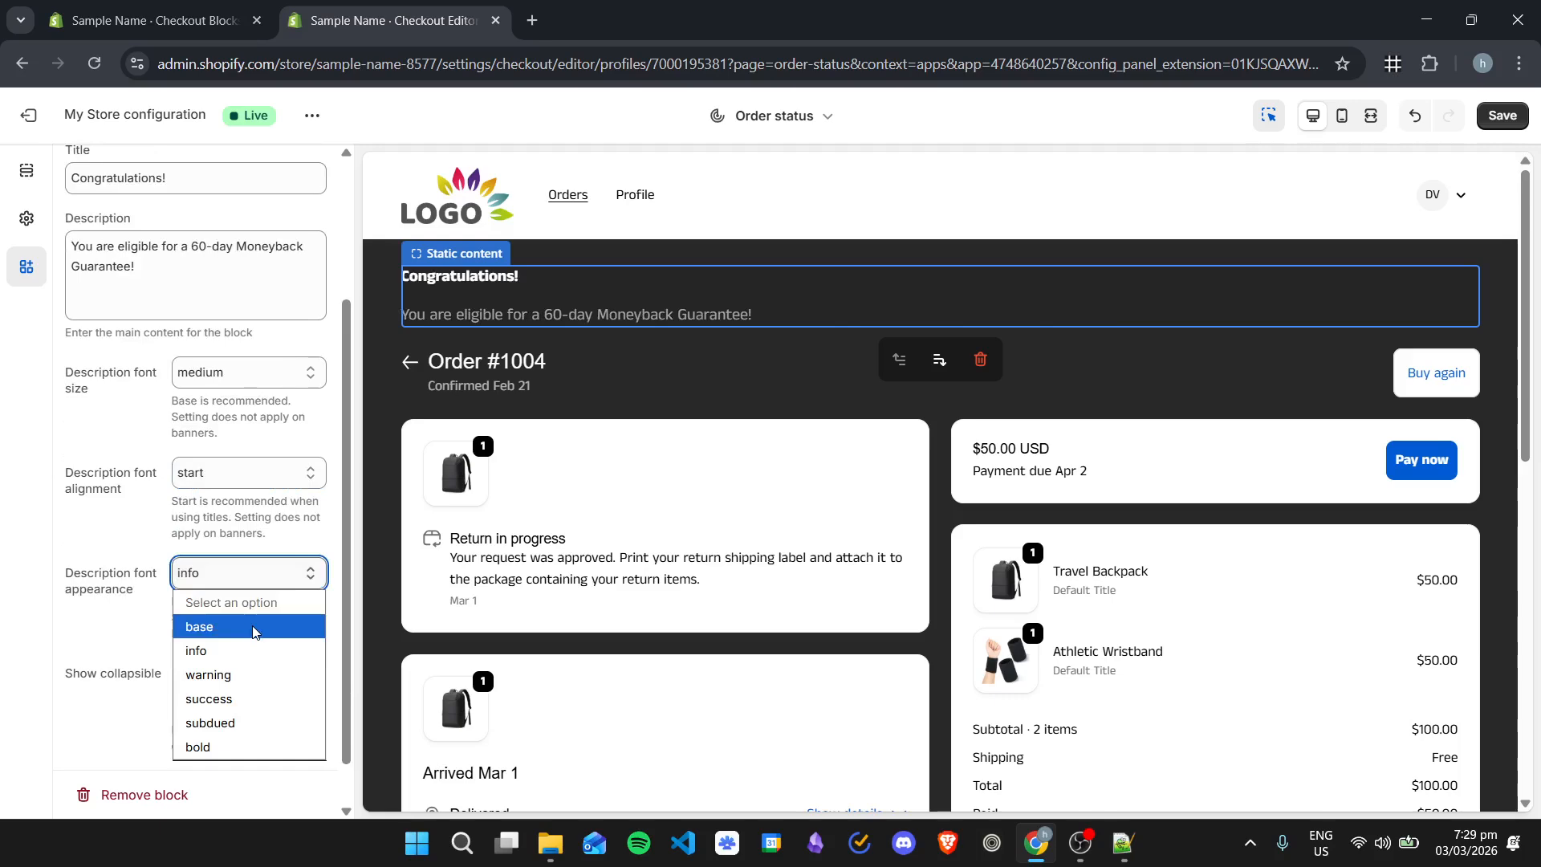
pyautogui.click(255, 628)
pyautogui.click(256, 572)
pyautogui.click(246, 680)
# - Compare the success, subdued and bold description font appearances, and settle on success
pyautogui.click(271, 573)
pyautogui.click(237, 700)
pyautogui.click(286, 573)
pyautogui.click(232, 722)
pyautogui.click(285, 575)
pyautogui.click(264, 745)
pyautogui.click(309, 573)
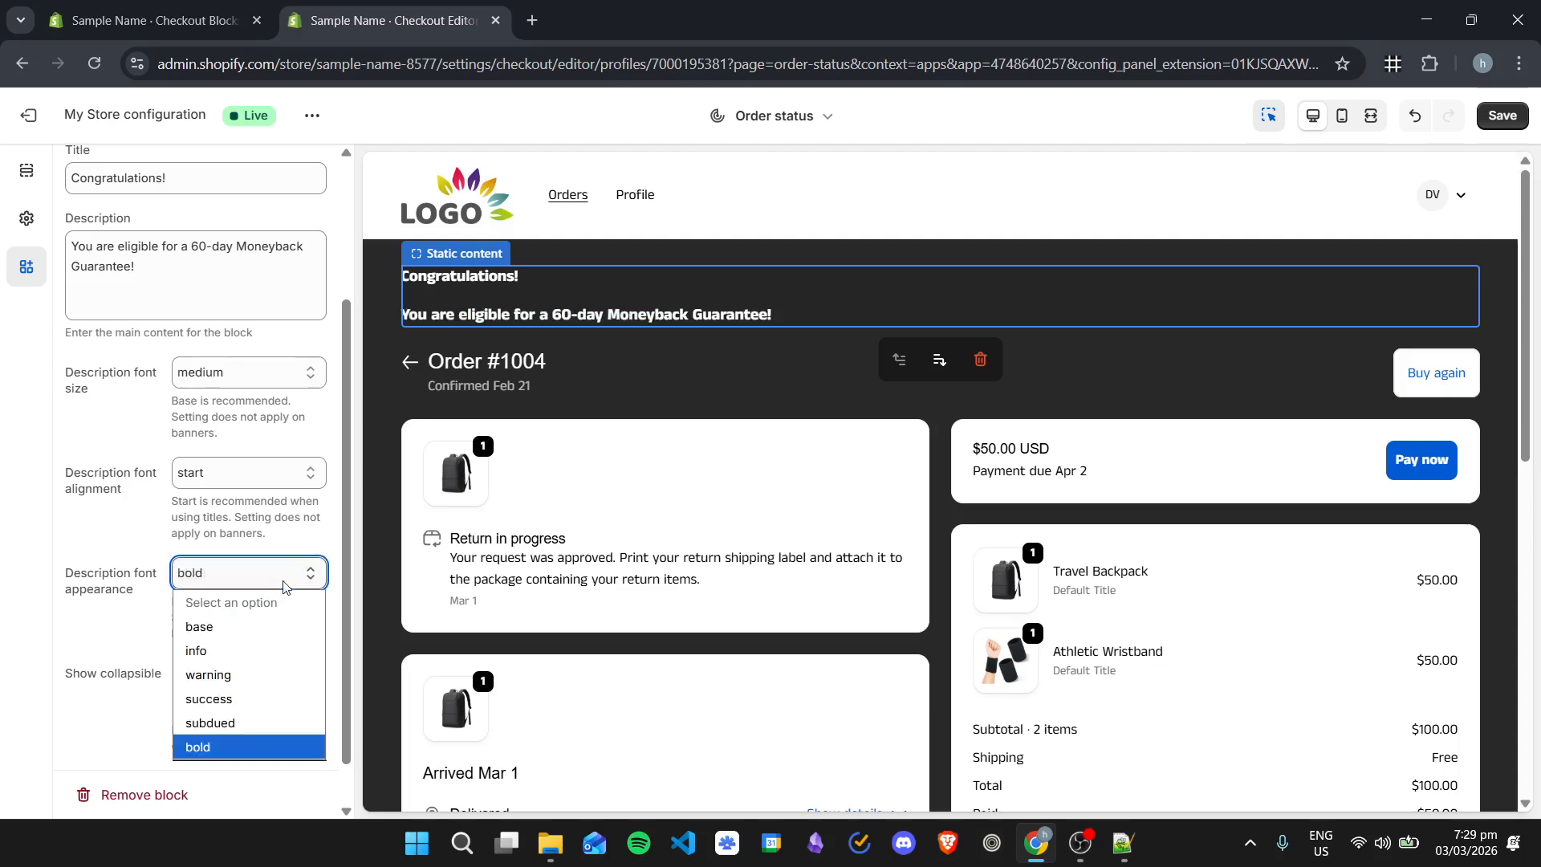
pyautogui.click(237, 700)
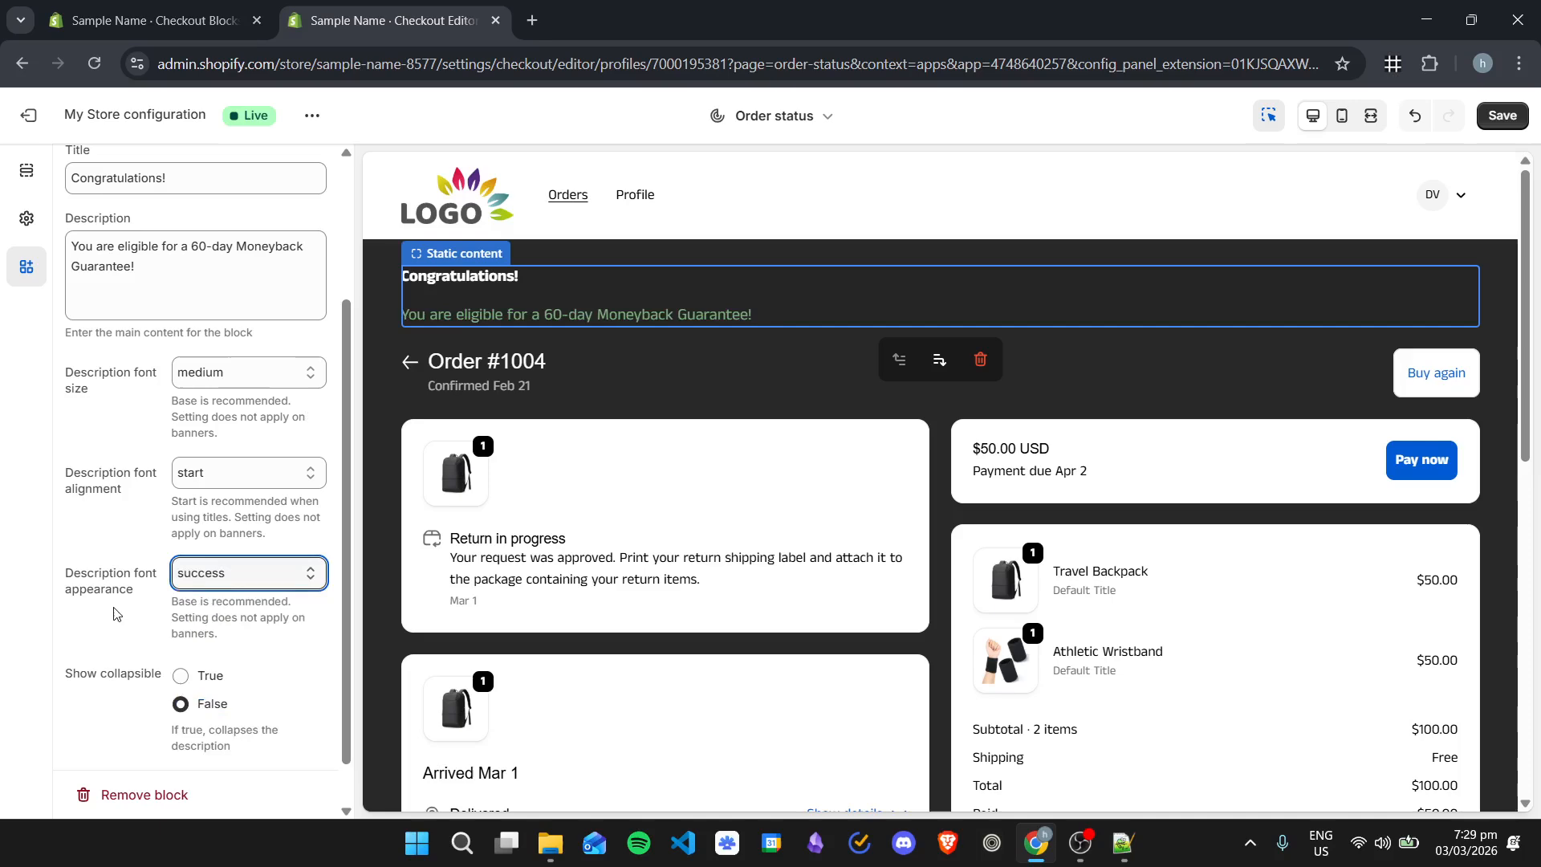
# - Try the collapsible display of the description, and set Show collapsible back to False
pyautogui.scroll(-1, 128, 627)
pyautogui.click(202, 624)
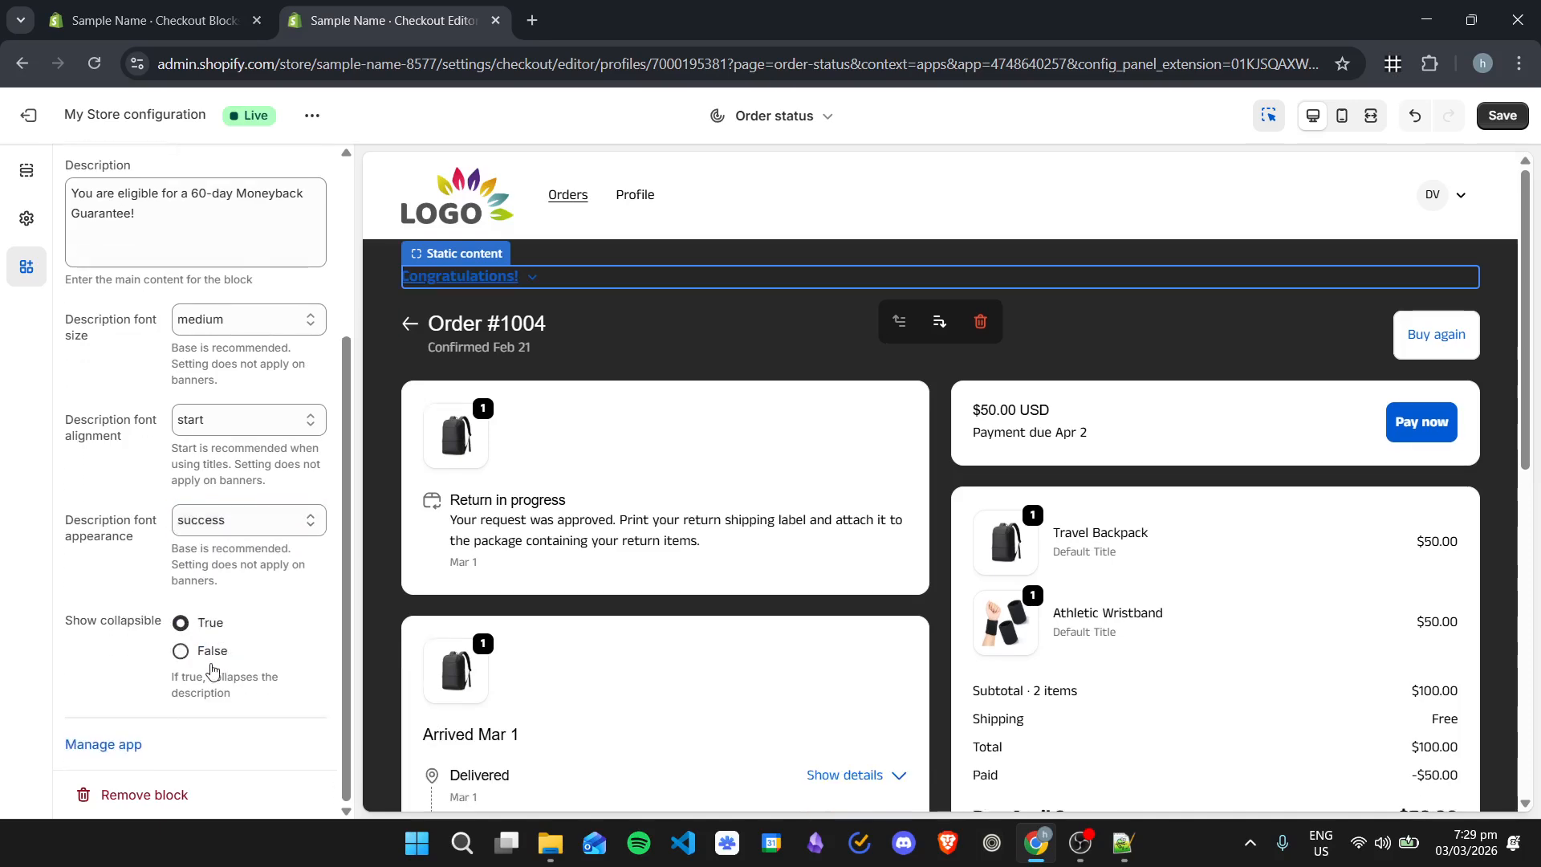
pyautogui.click(212, 659)
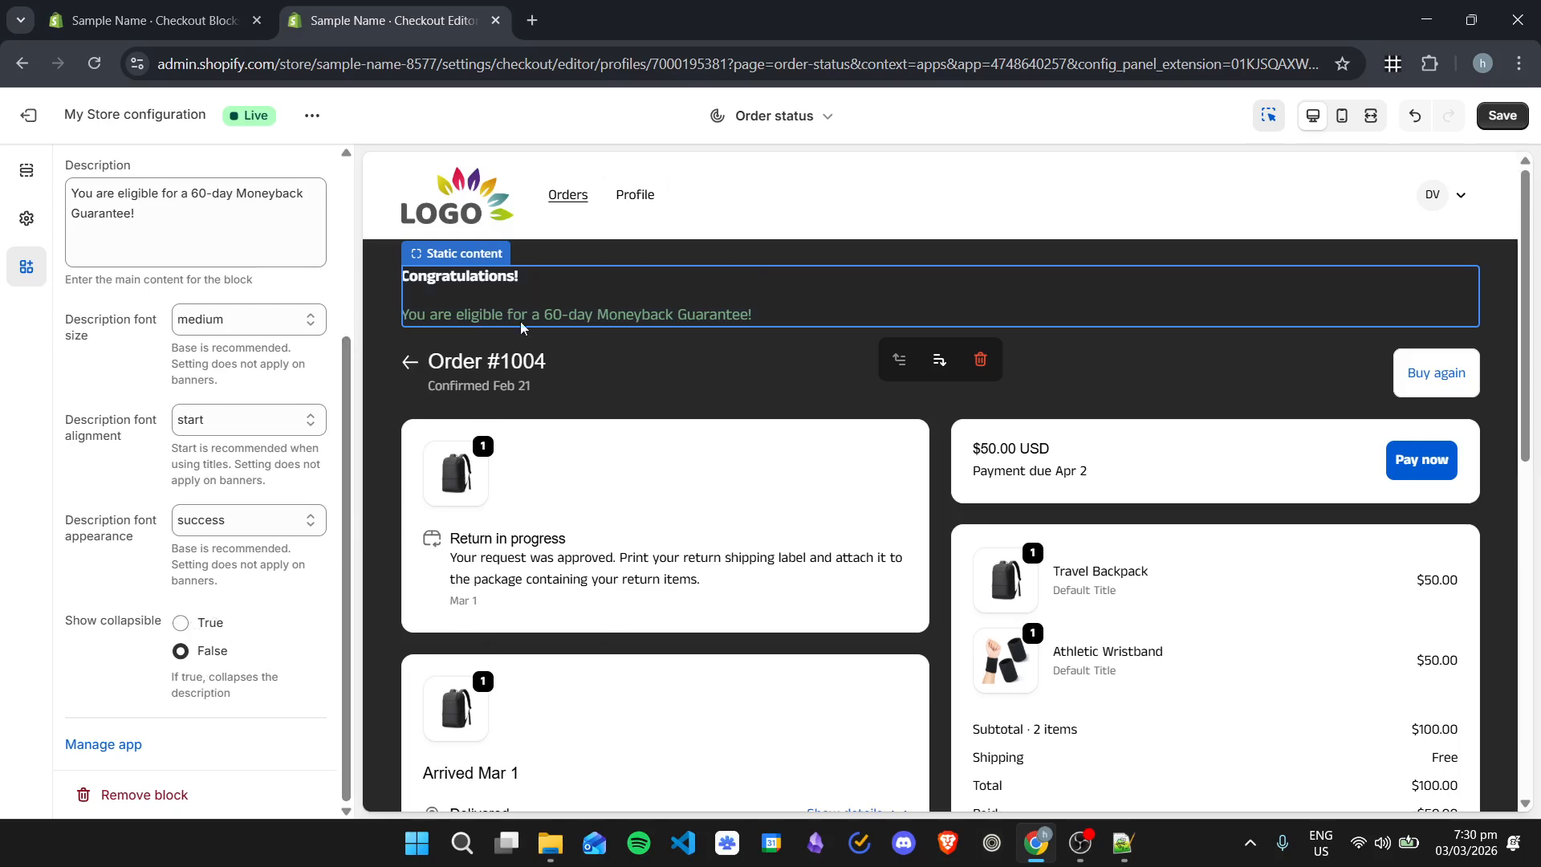
# - Try plain text, border box, subdued box and info banner as the block's content type
pyautogui.scroll(5, 94, 700)
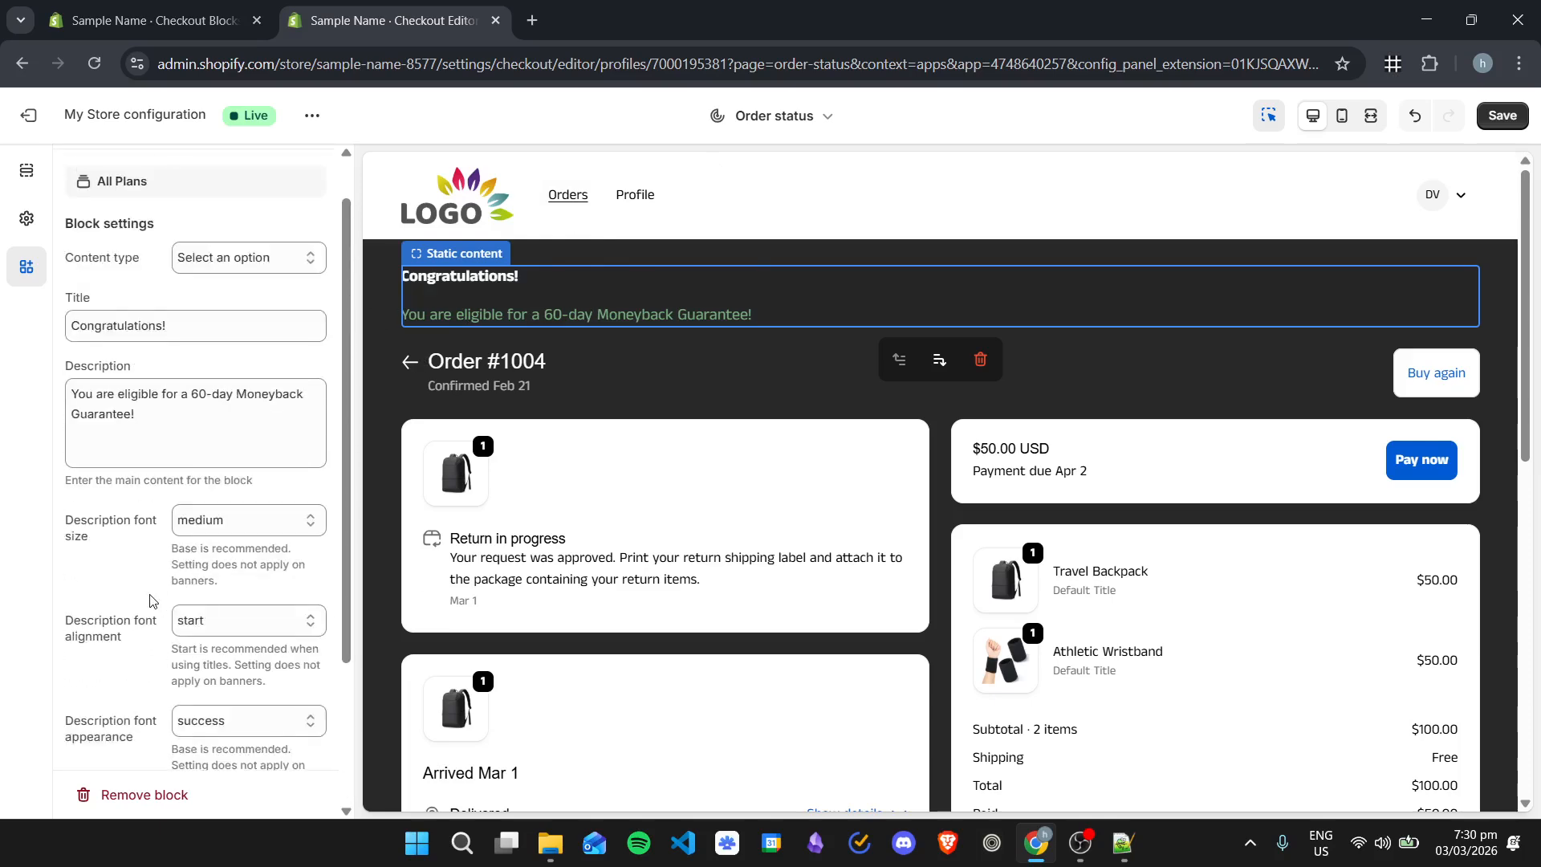
pyautogui.click(265, 312)
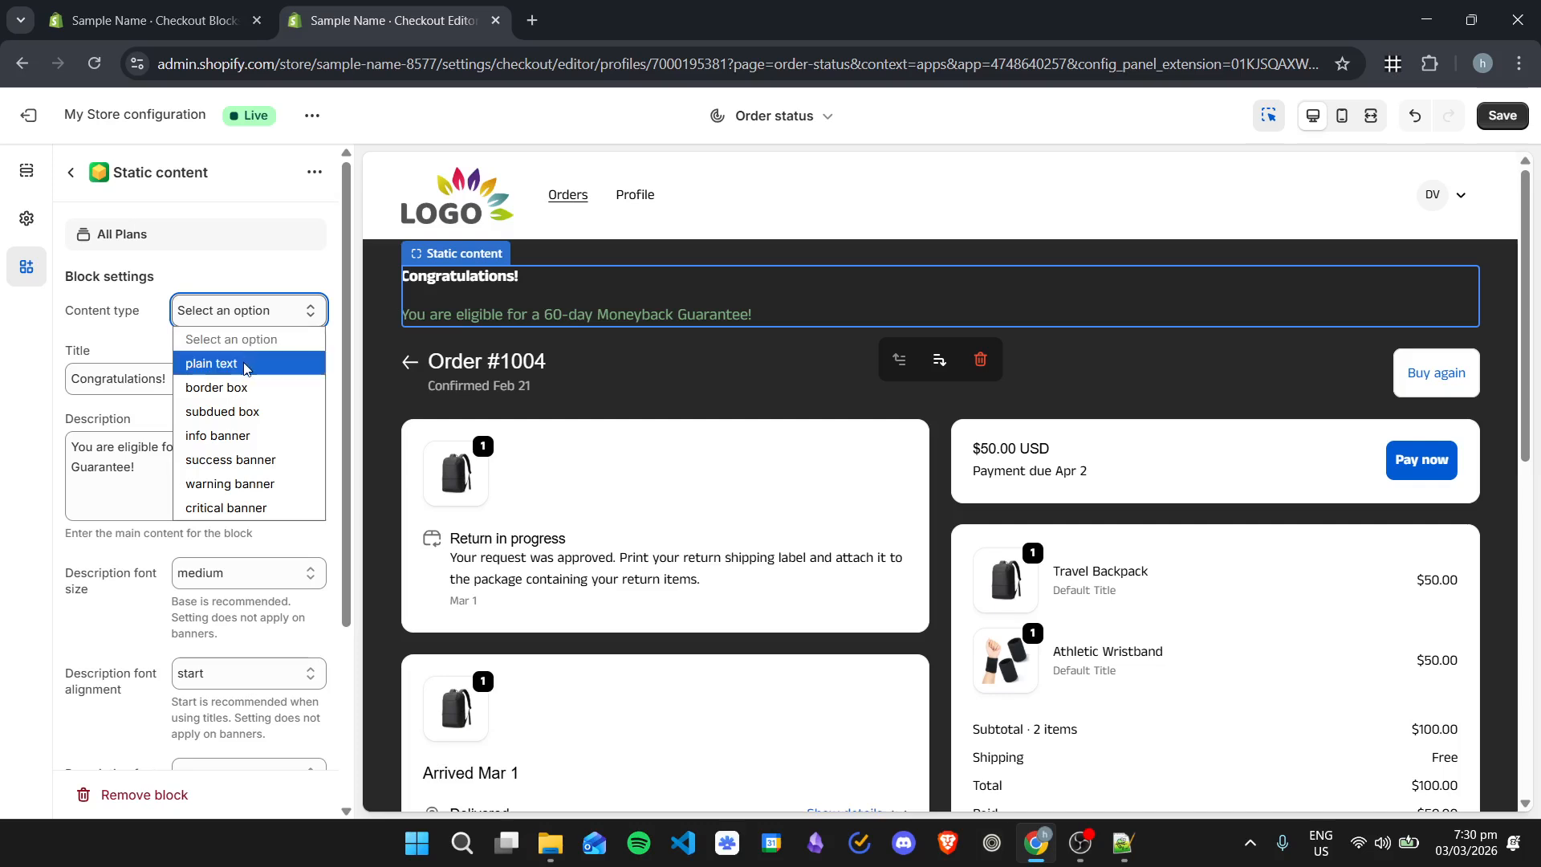
pyautogui.click(241, 363)
pyautogui.click(282, 321)
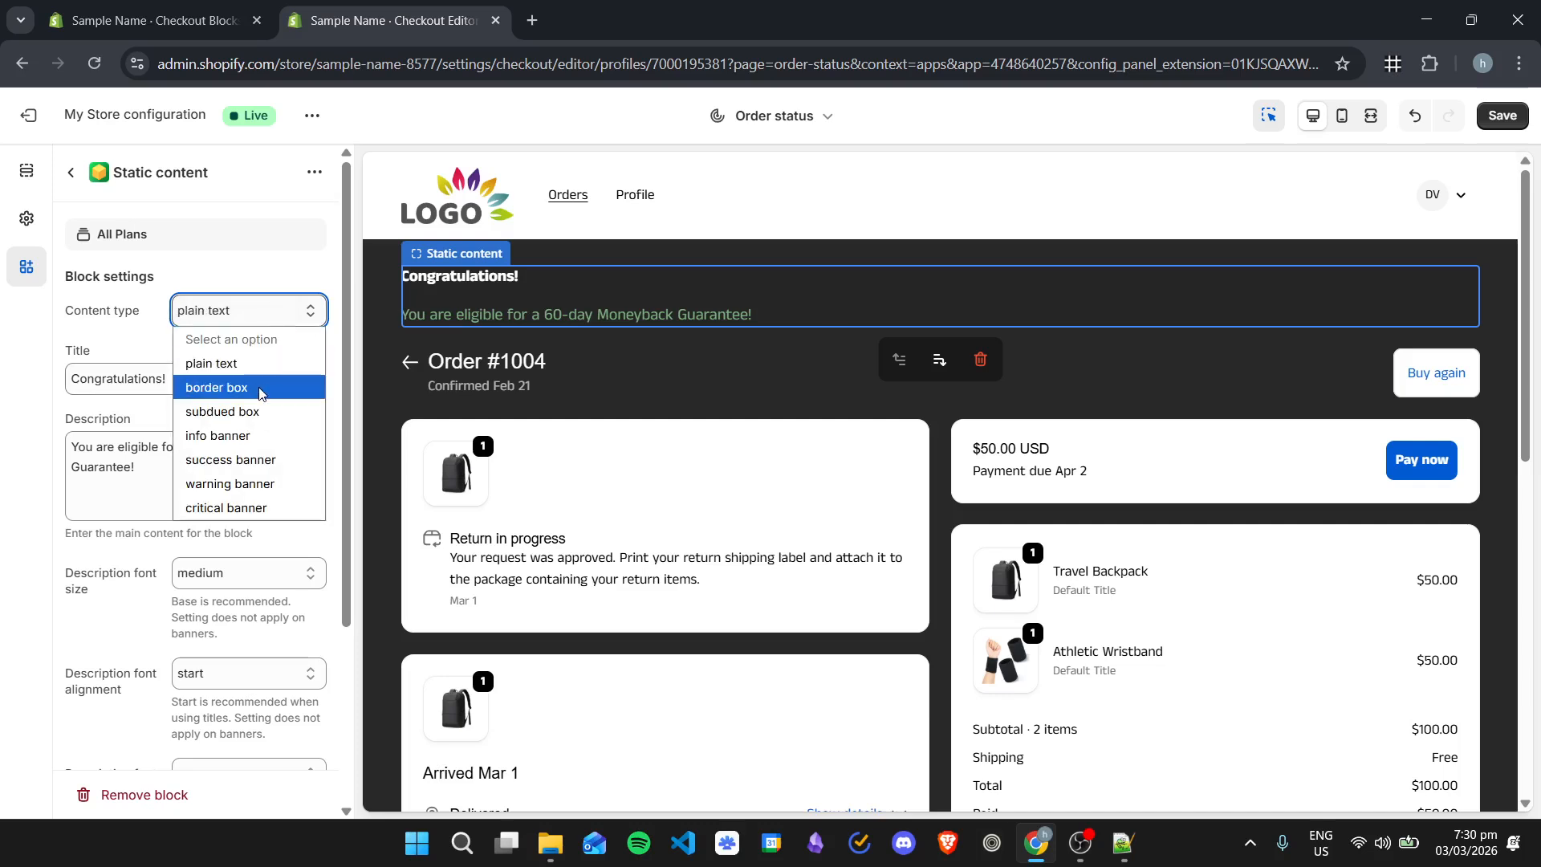
pyautogui.click(233, 387)
pyautogui.click(271, 317)
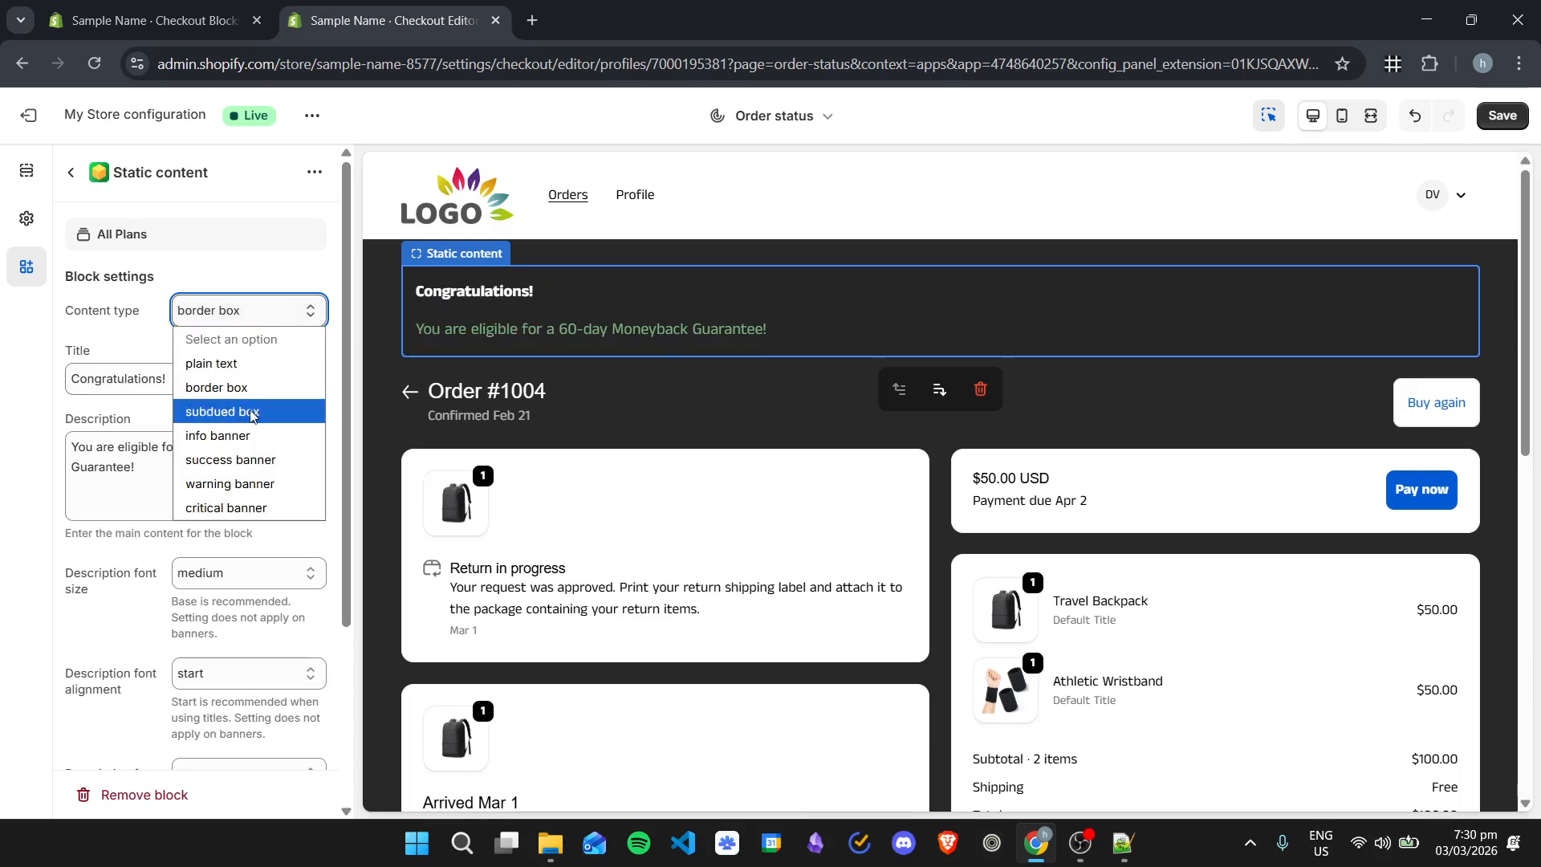
pyautogui.click(255, 413)
pyautogui.click(262, 321)
pyautogui.click(255, 435)
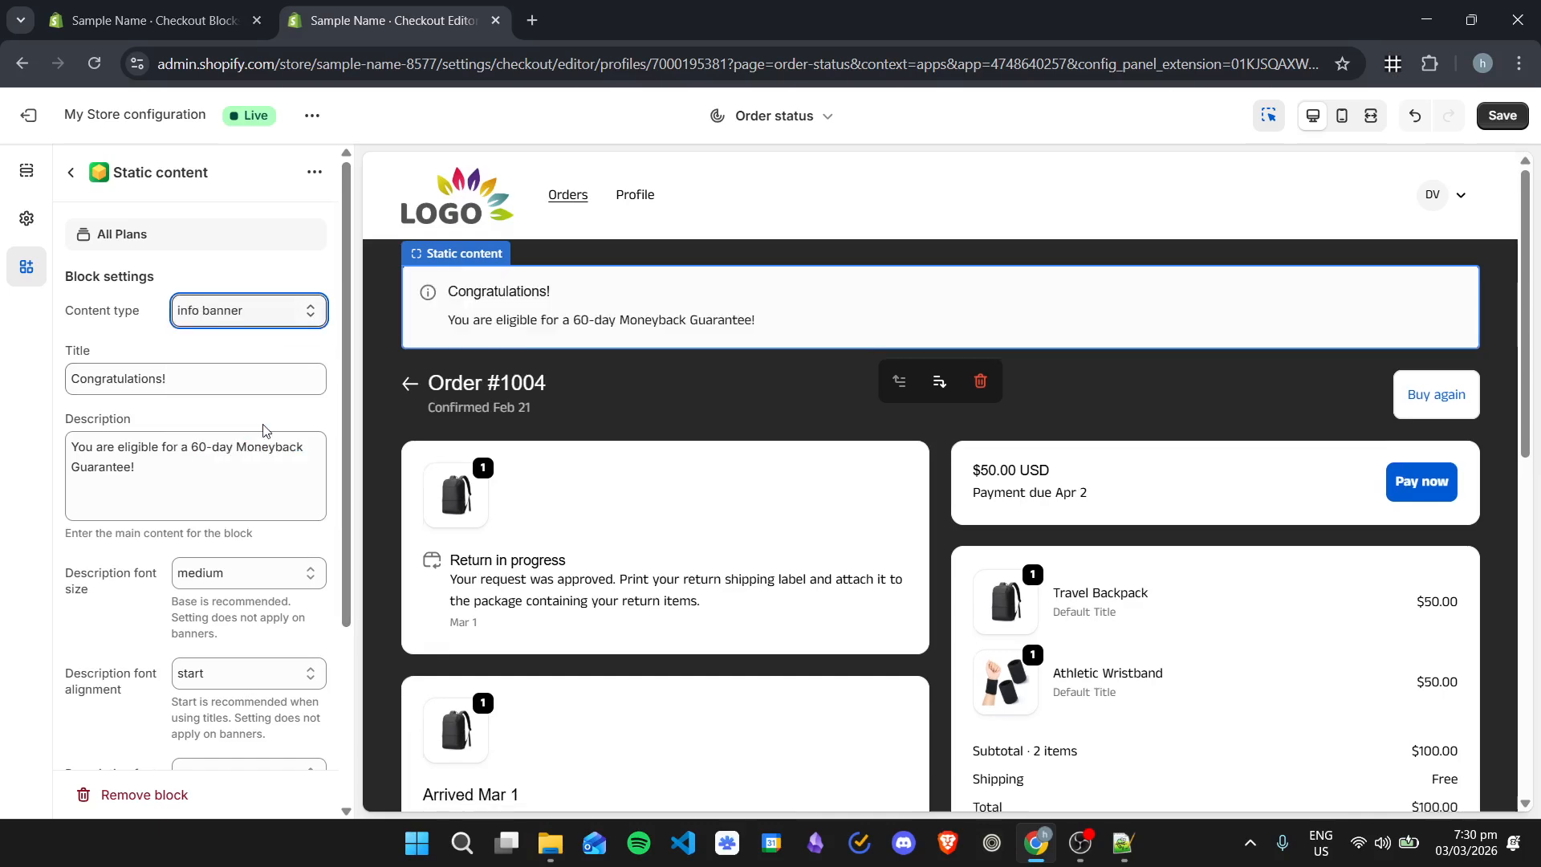
# - Try the success and critical banner content types, and set the content type to warning banner
pyautogui.click(275, 310)
pyautogui.click(241, 459)
pyautogui.click(277, 319)
pyautogui.click(274, 483)
pyautogui.click(285, 313)
pyautogui.click(275, 508)
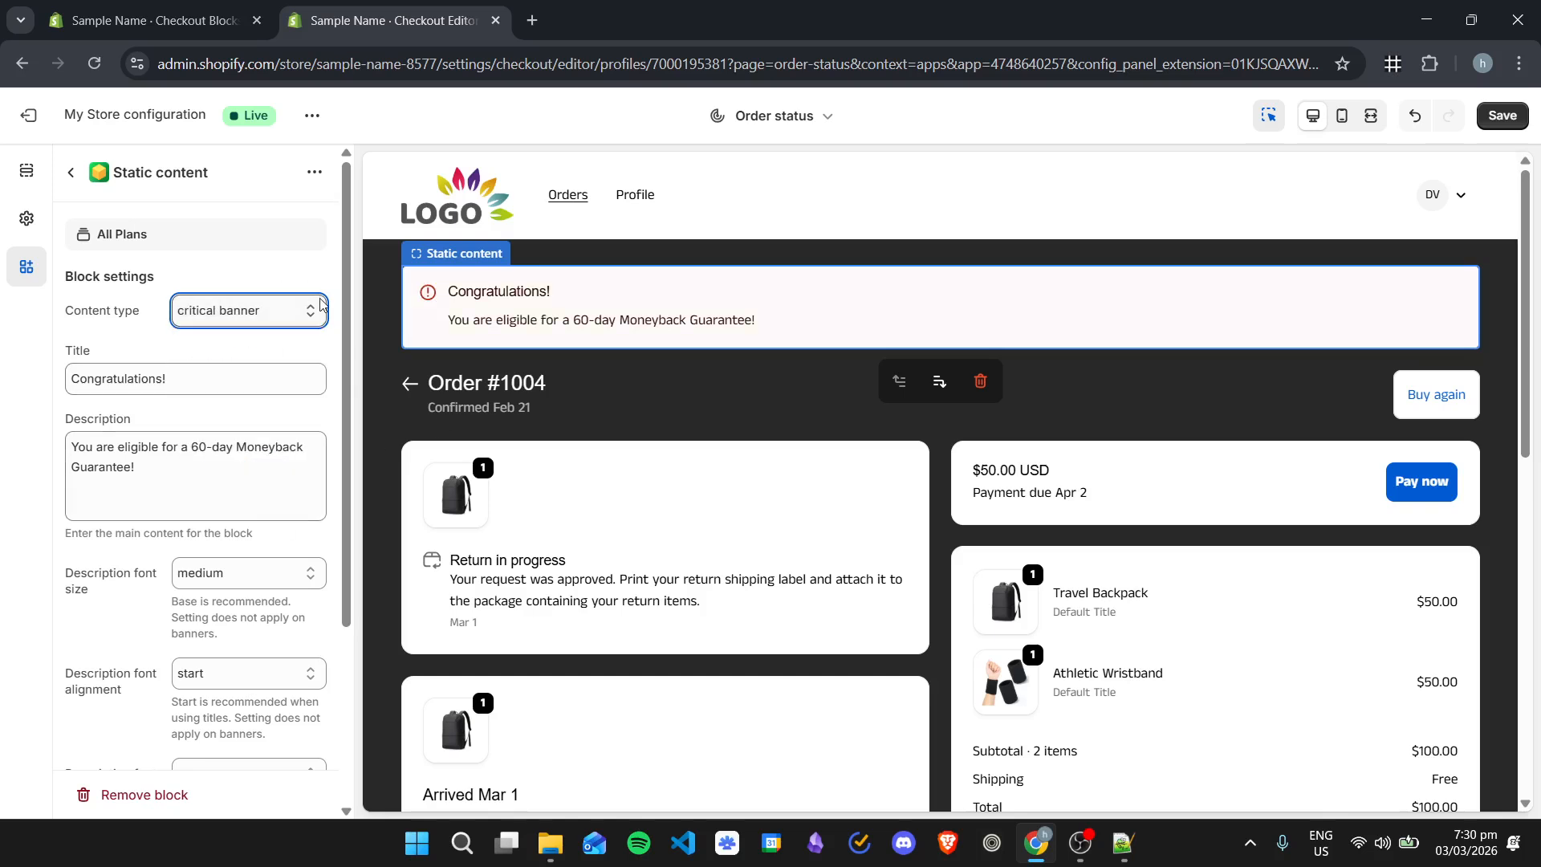
pyautogui.click(272, 313)
pyautogui.click(260, 482)
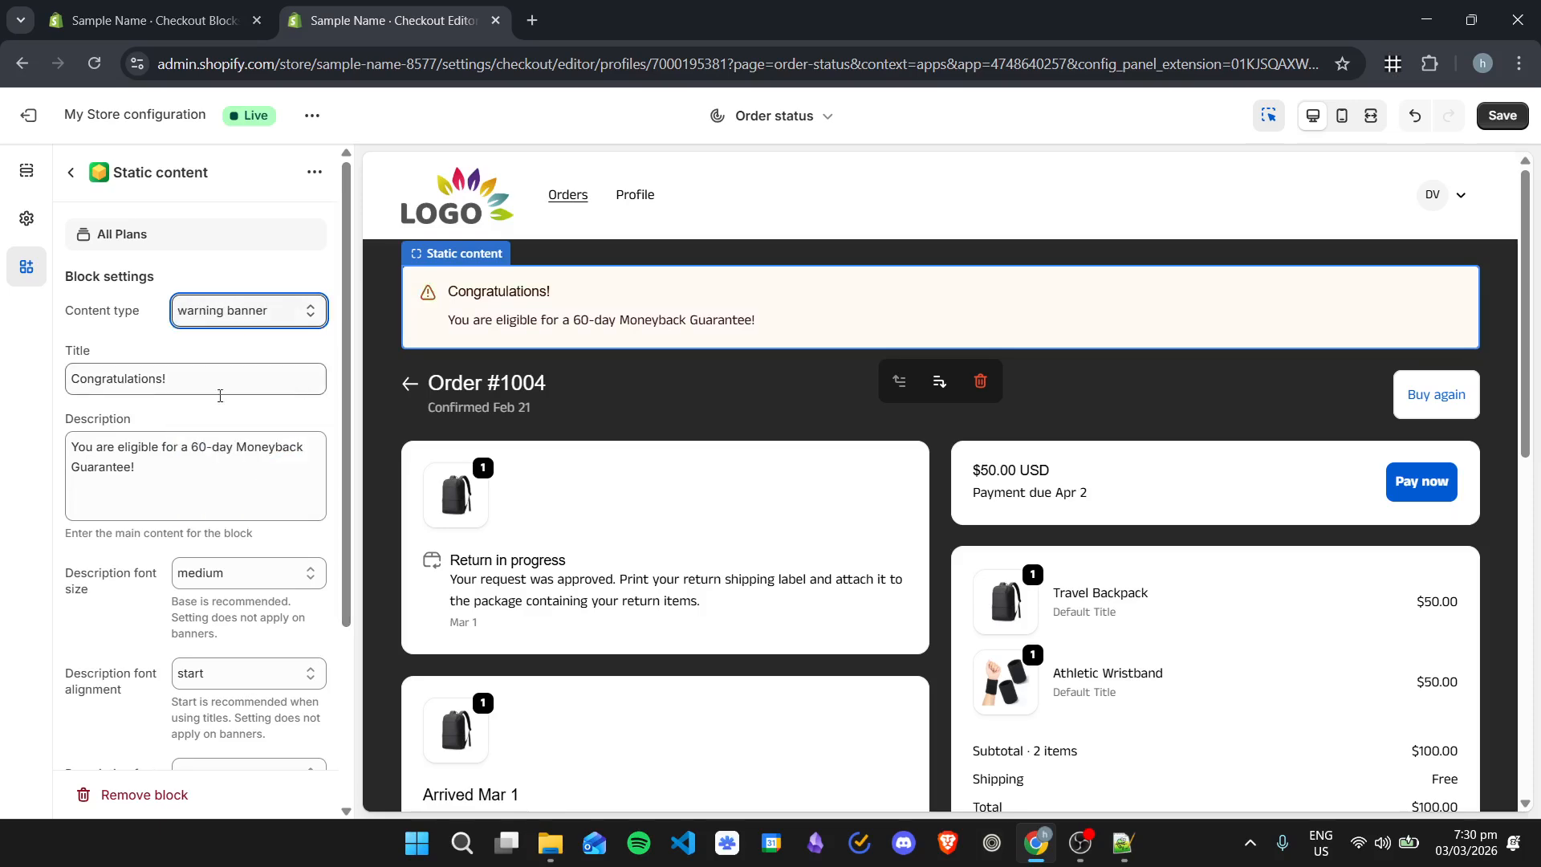
# - Replace the title with "Disclaimer" and the description with "We are experiencing slow deliveries right now because of a problem with the shipping company"
pyautogui.tripleClick(171, 383)
pyautogui.write('Disclaimer')
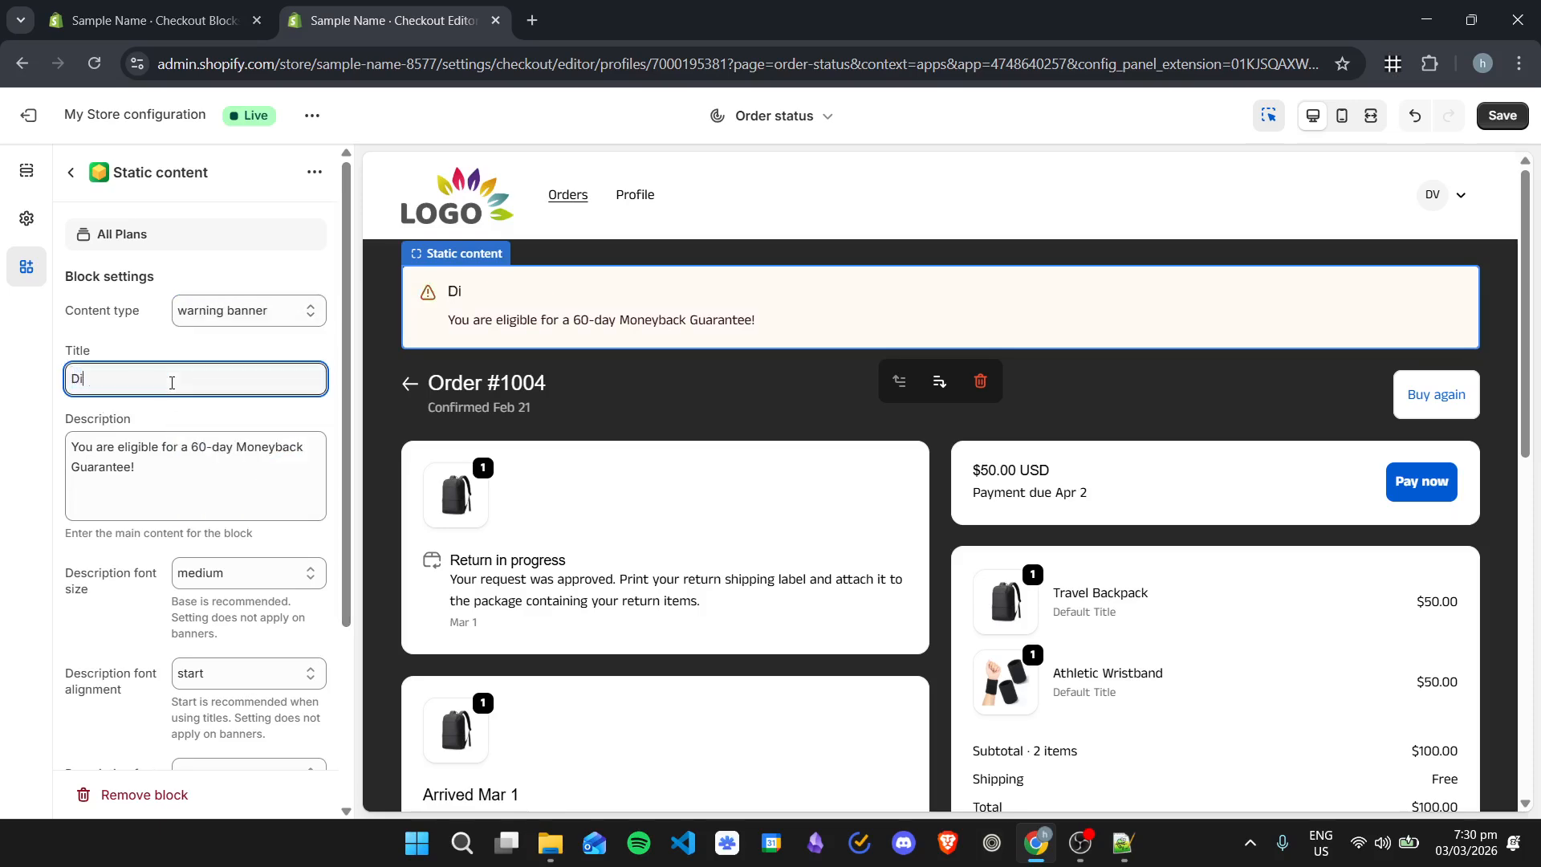
pyautogui.press('Tab')
pyautogui.hotkey('ctrl', 'a')
pyautogui.write('We are experiencei')
pyautogui.press('BackSpace')
pyautogui.press('BackSpace')
pyautogui.write('ing slow')
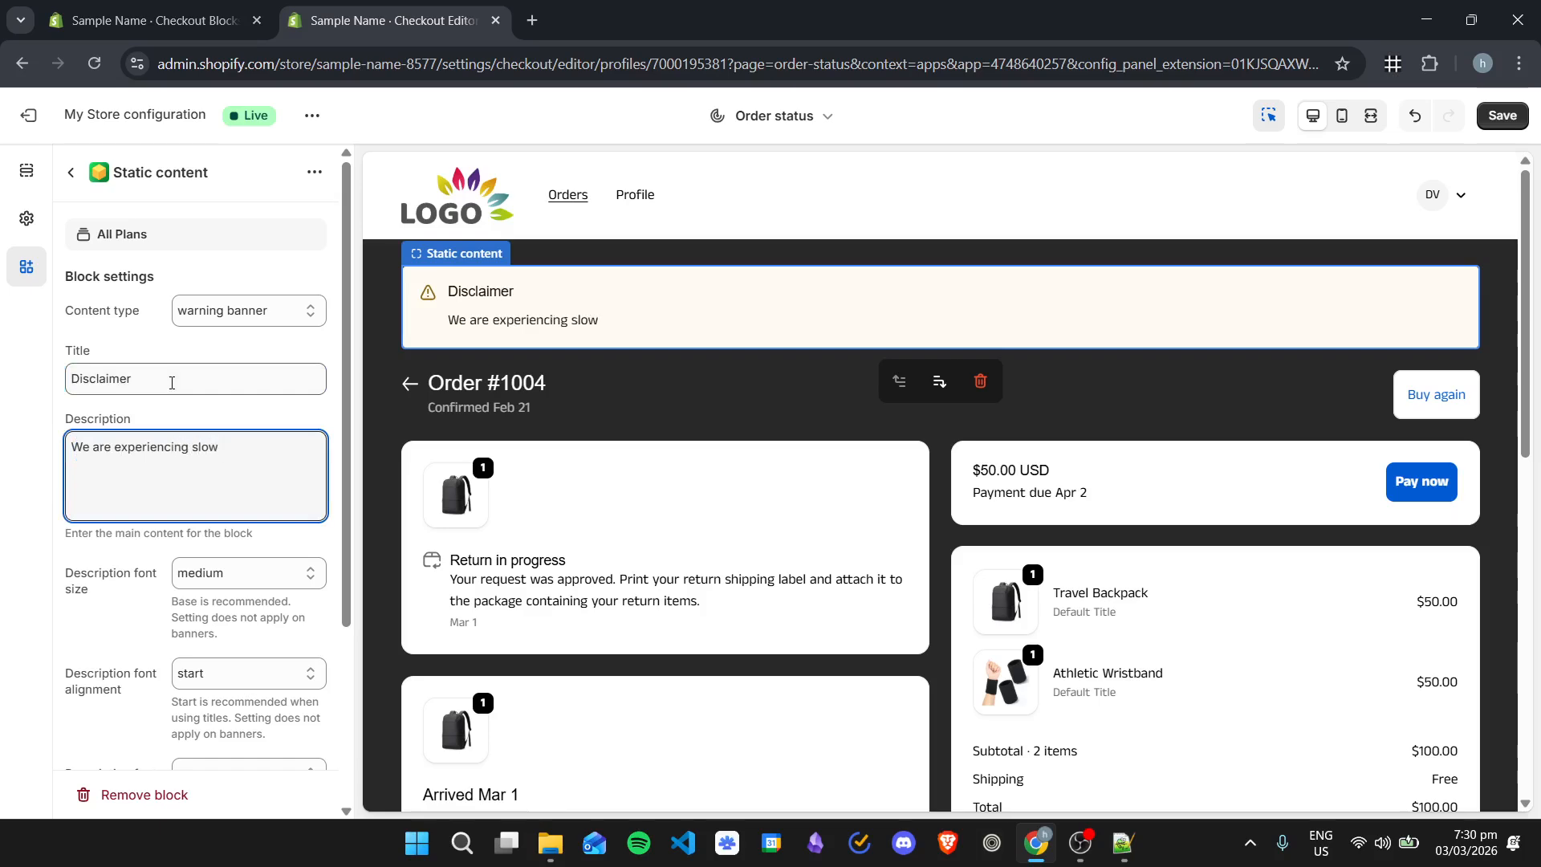
pyautogui.write(' deliveries righty')
pyautogui.press('BackSpace')
pyautogui.write('now be')
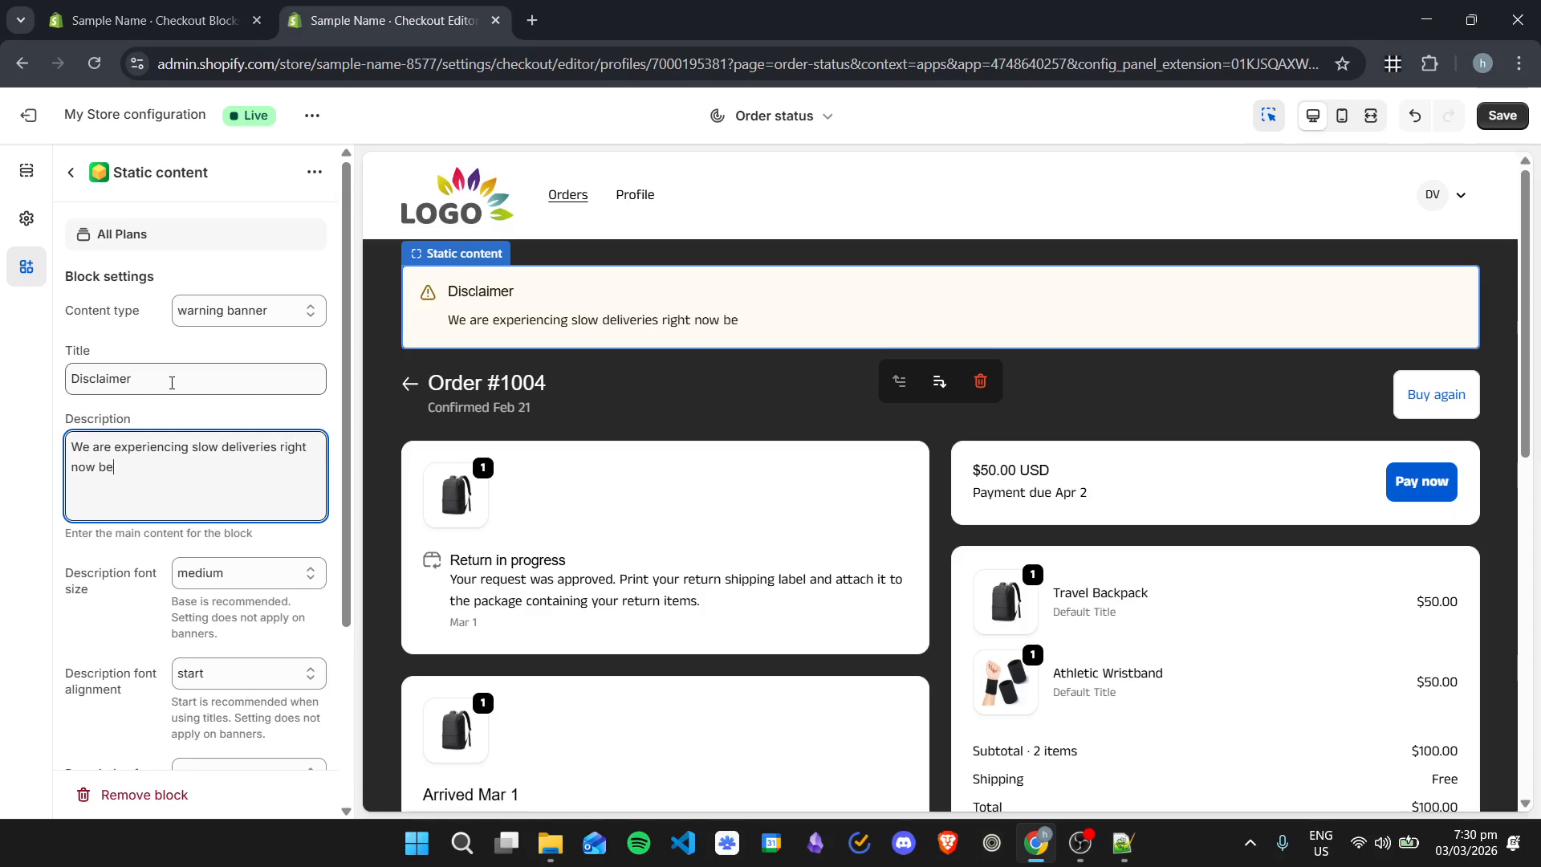
pyautogui.write('cause of a prob')
pyautogui.press('BackSpace')
pyautogui.write('oblem with th')
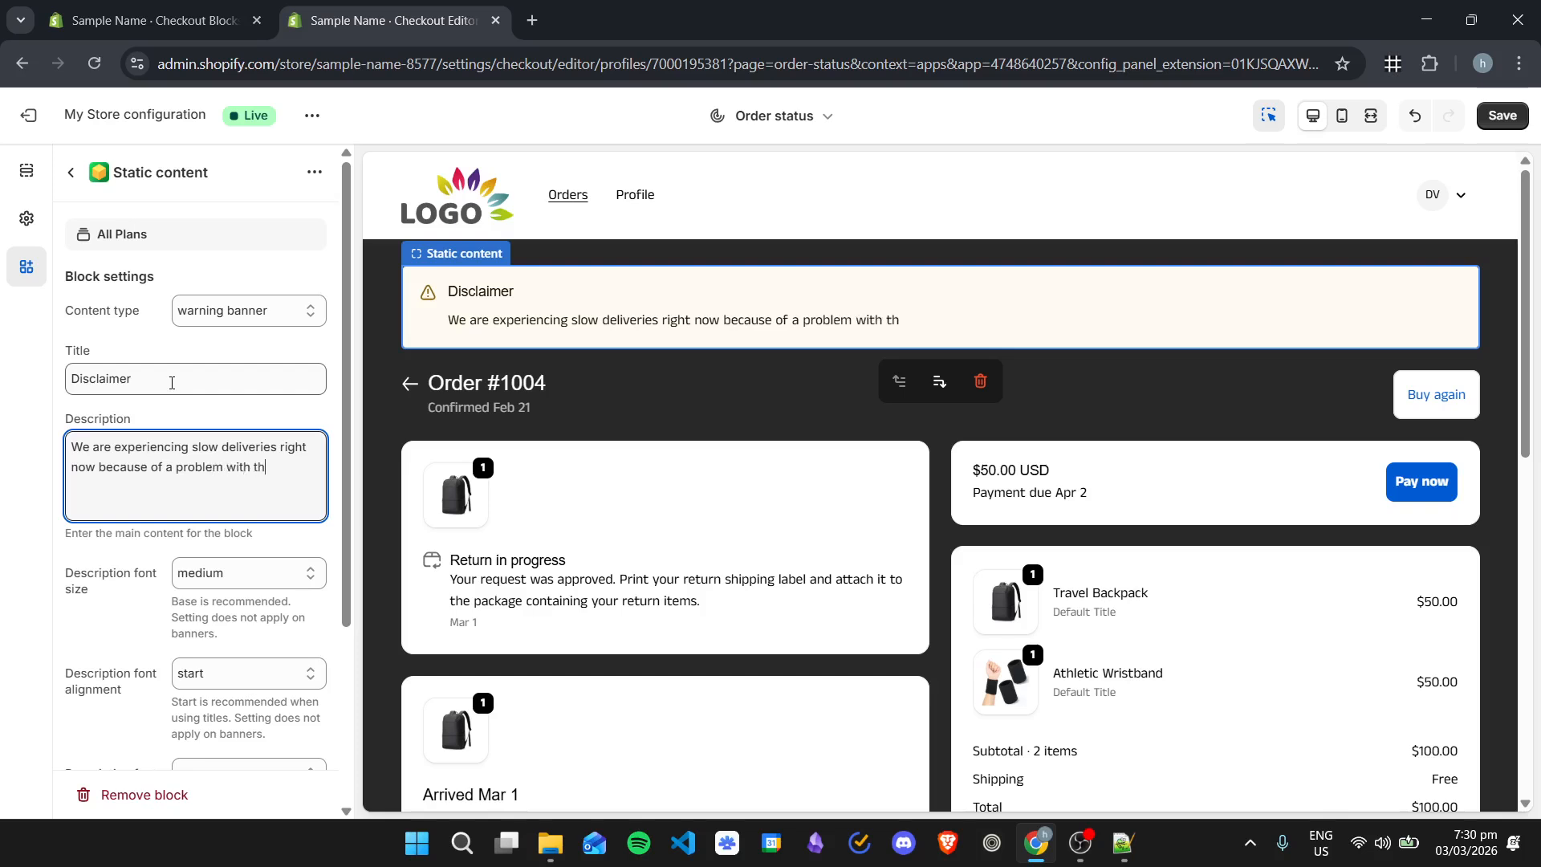
pyautogui.write('e shipping company')
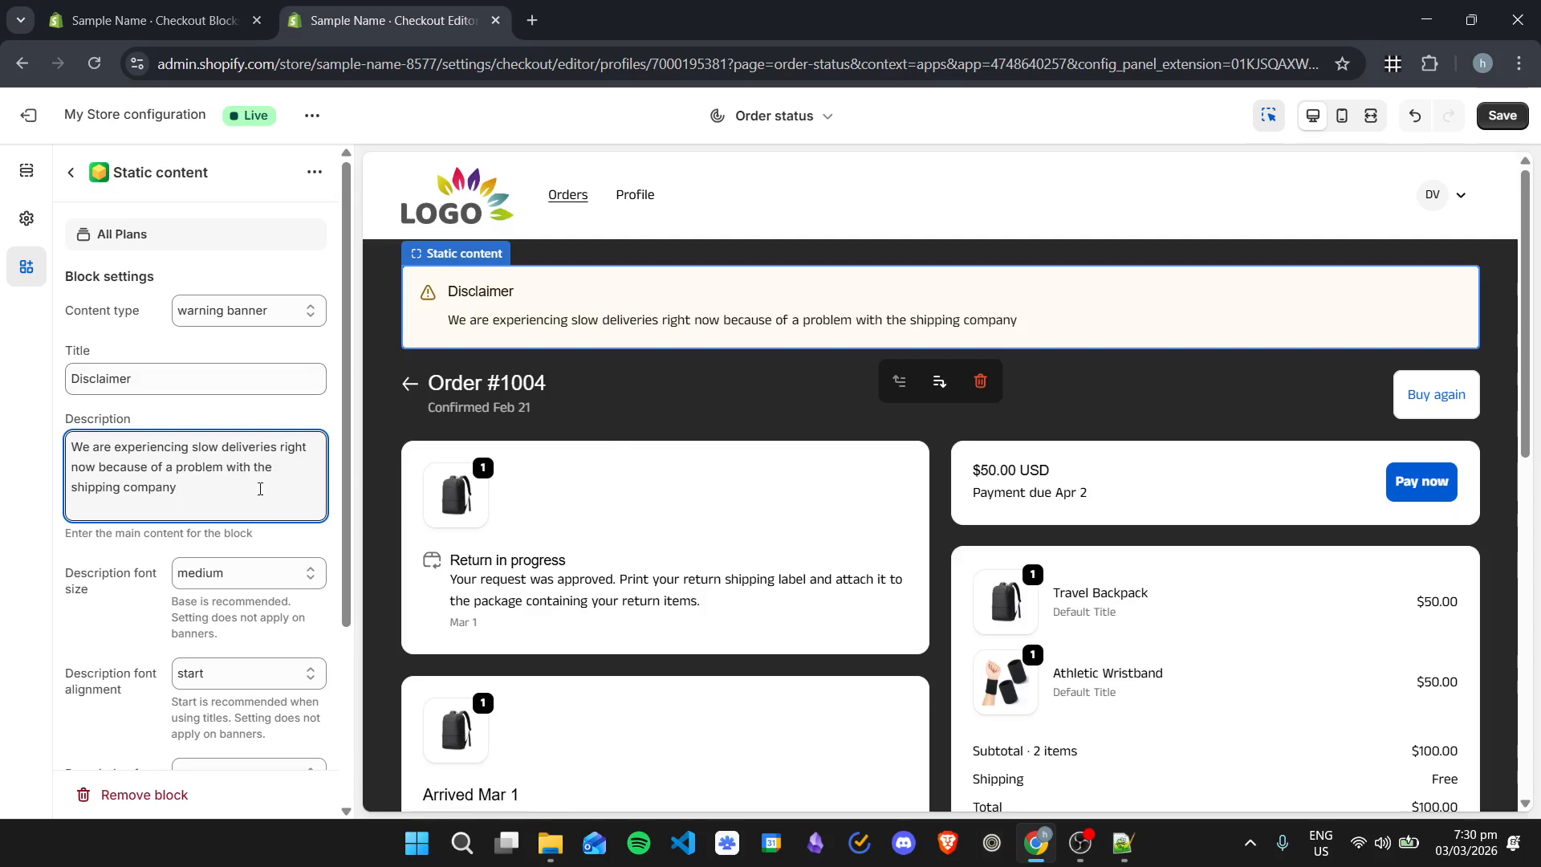
# - Look over the remaining block settings and save the Order status page changes
pyautogui.scroll(-4, 130, 459)
pyautogui.scroll(4, 131, 459)
pyautogui.click(1502, 115)
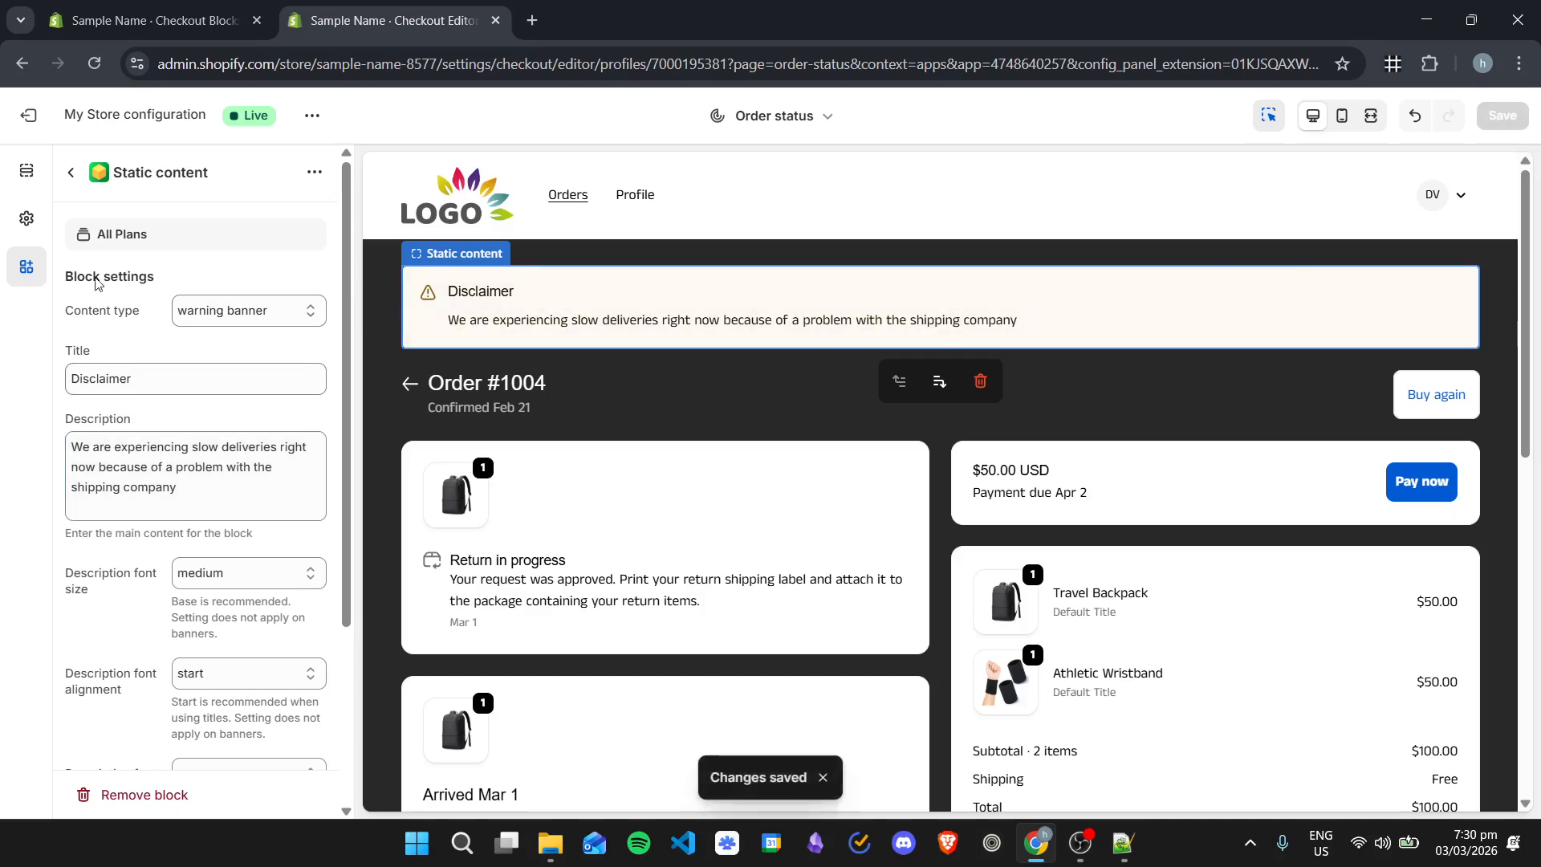
# - Return to the app blocks list and add another Static content block to the Thank you page
pyautogui.click(70, 172)
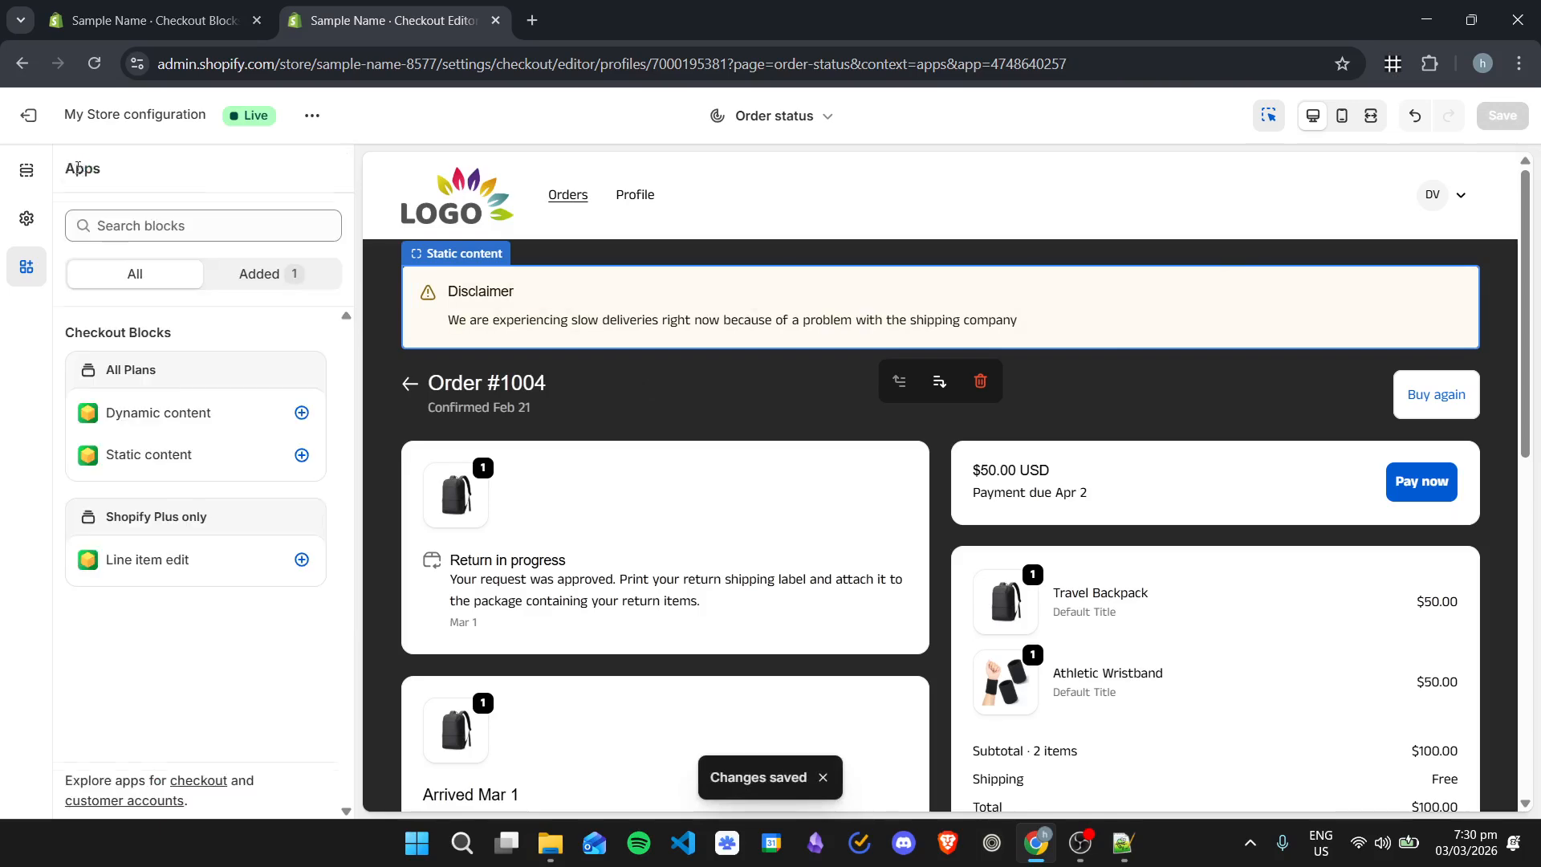
pyautogui.click(302, 455)
pyautogui.click(354, 505)
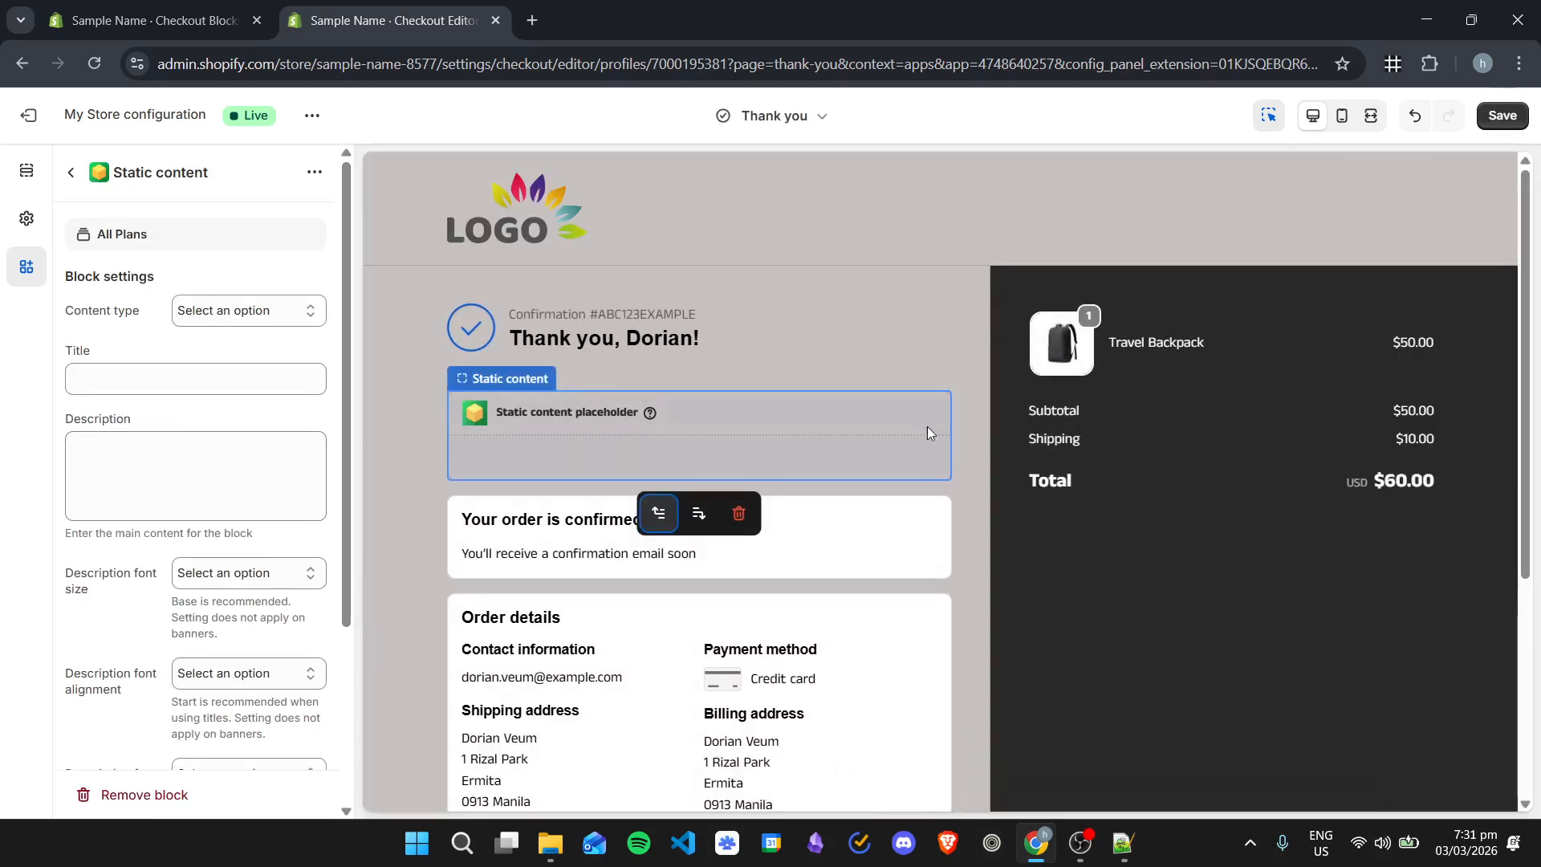
# - Set the new block's title to "Congratulations!" and its description to "You are eligible for the 60-Day Moneyback Guarantee!!"
pyautogui.click(127, 383)
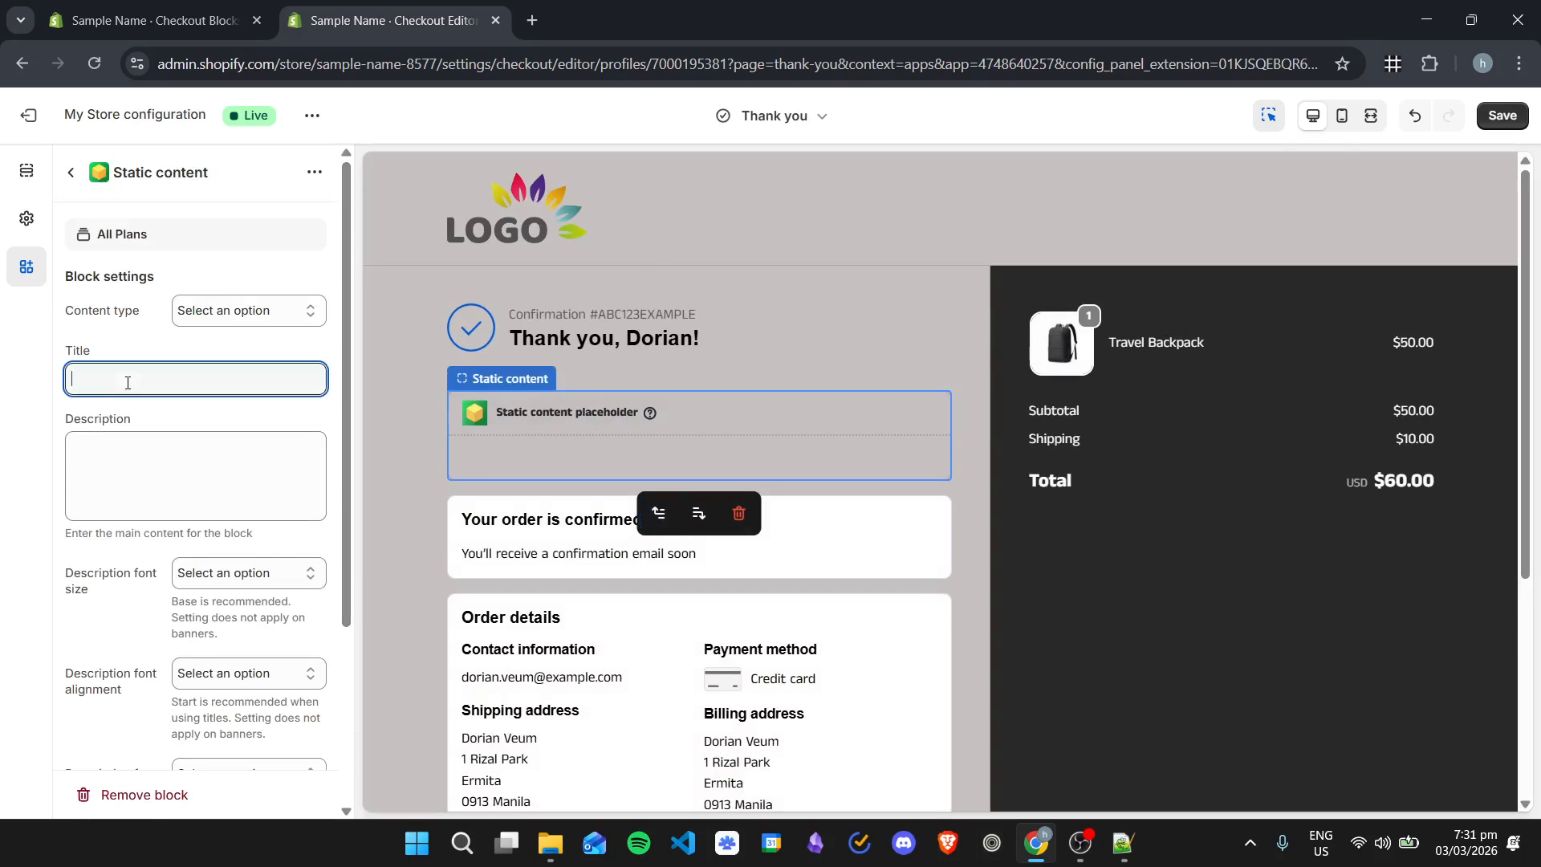
pyautogui.write('Congratulations!')
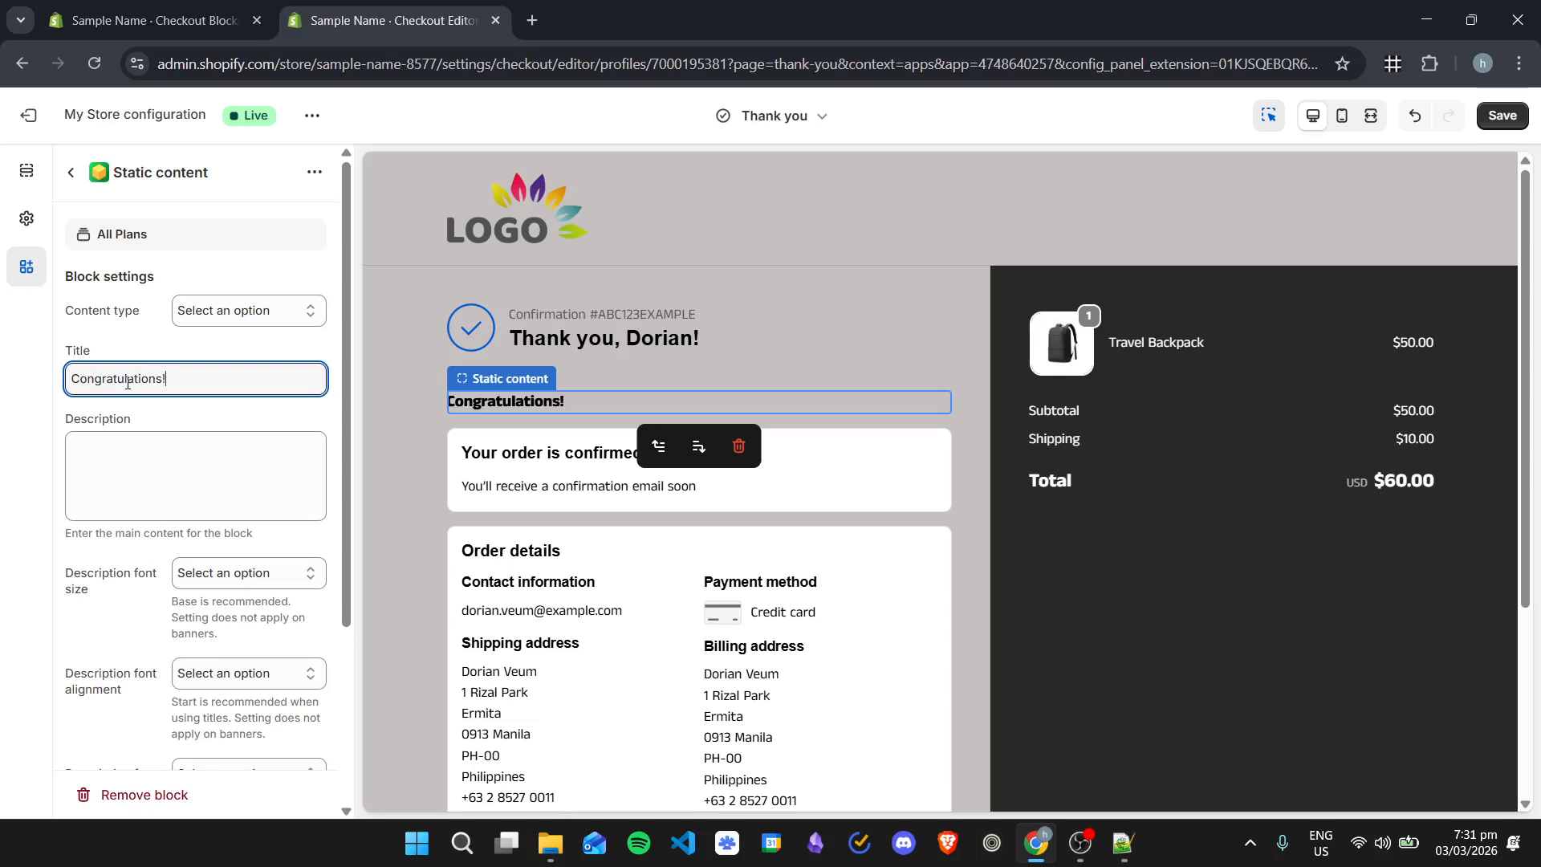
pyautogui.press('Tab')
pyautogui.write('Yo')
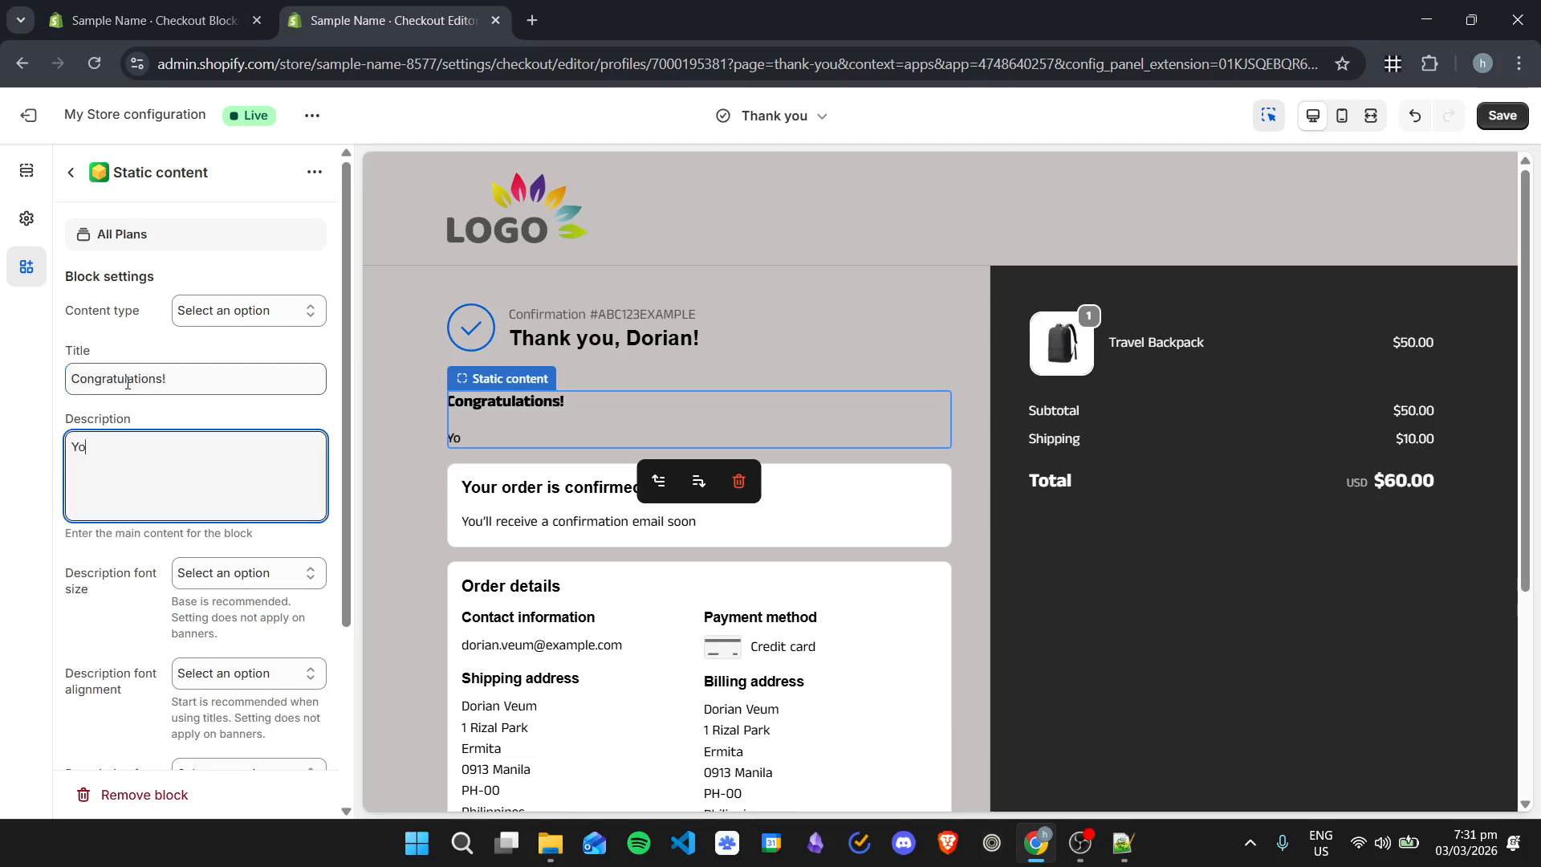
pyautogui.write('u are eligible for th')
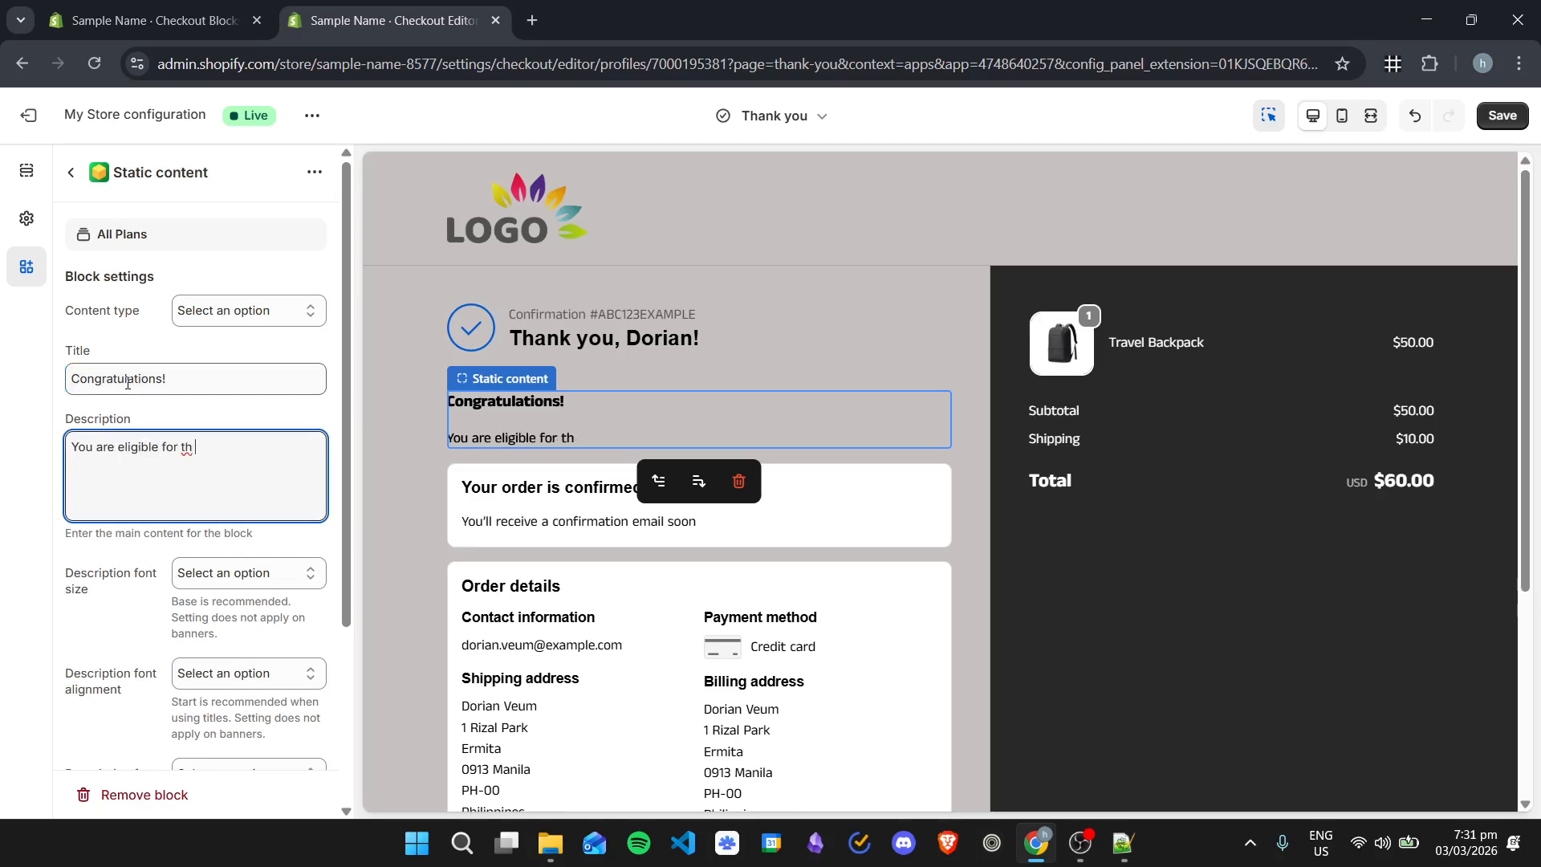
pyautogui.write('e 60-Day Moneyback Guare')
pyautogui.write('ntee!!')
# - Set the Thank you page block's content type to success banner
pyautogui.click(265, 297)
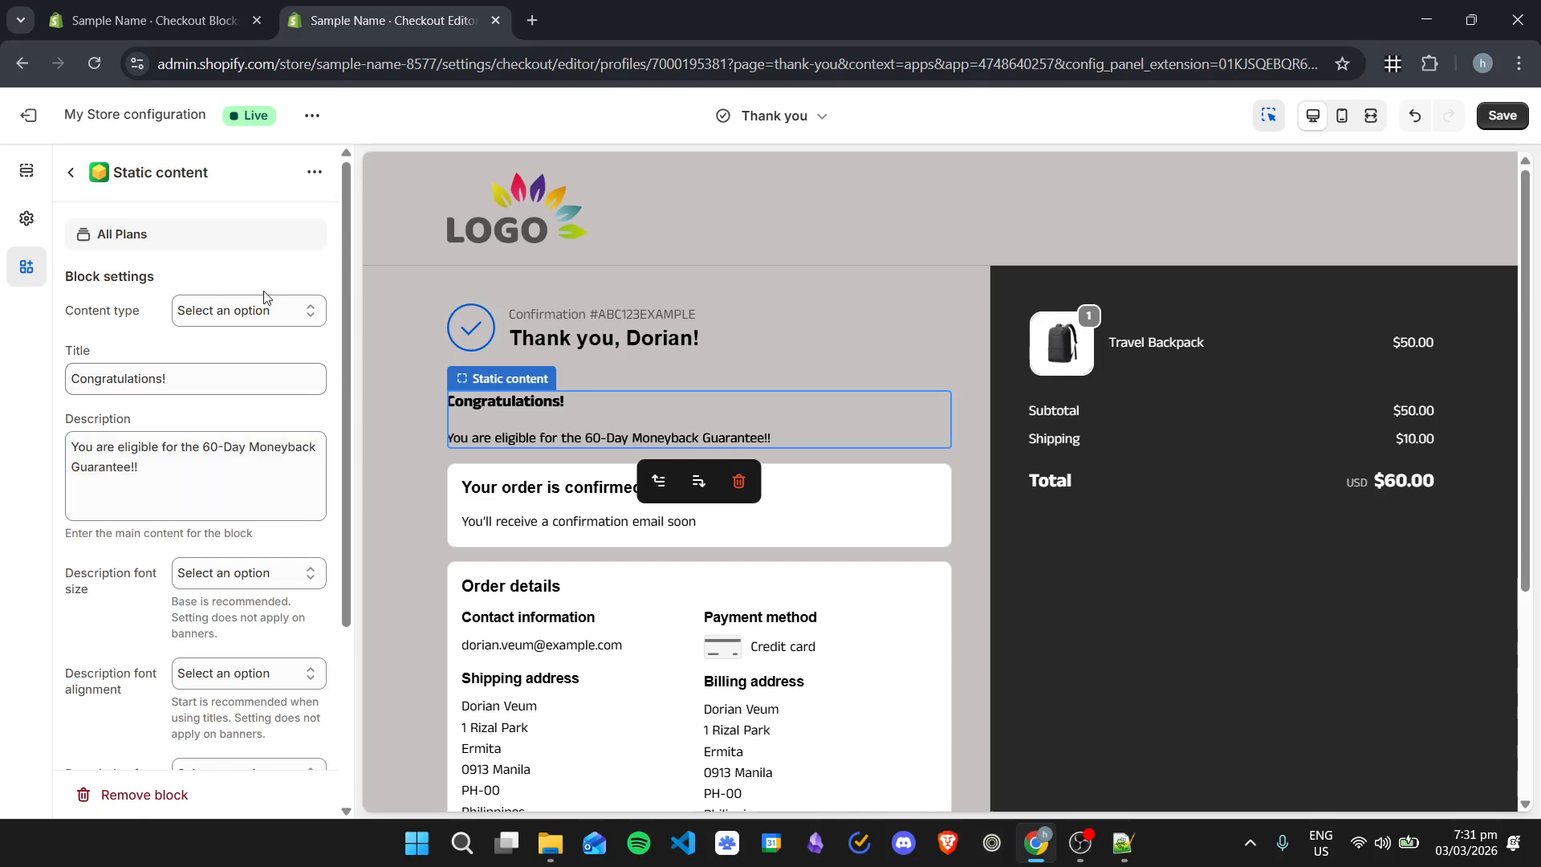
pyautogui.click(265, 301)
pyautogui.click(285, 459)
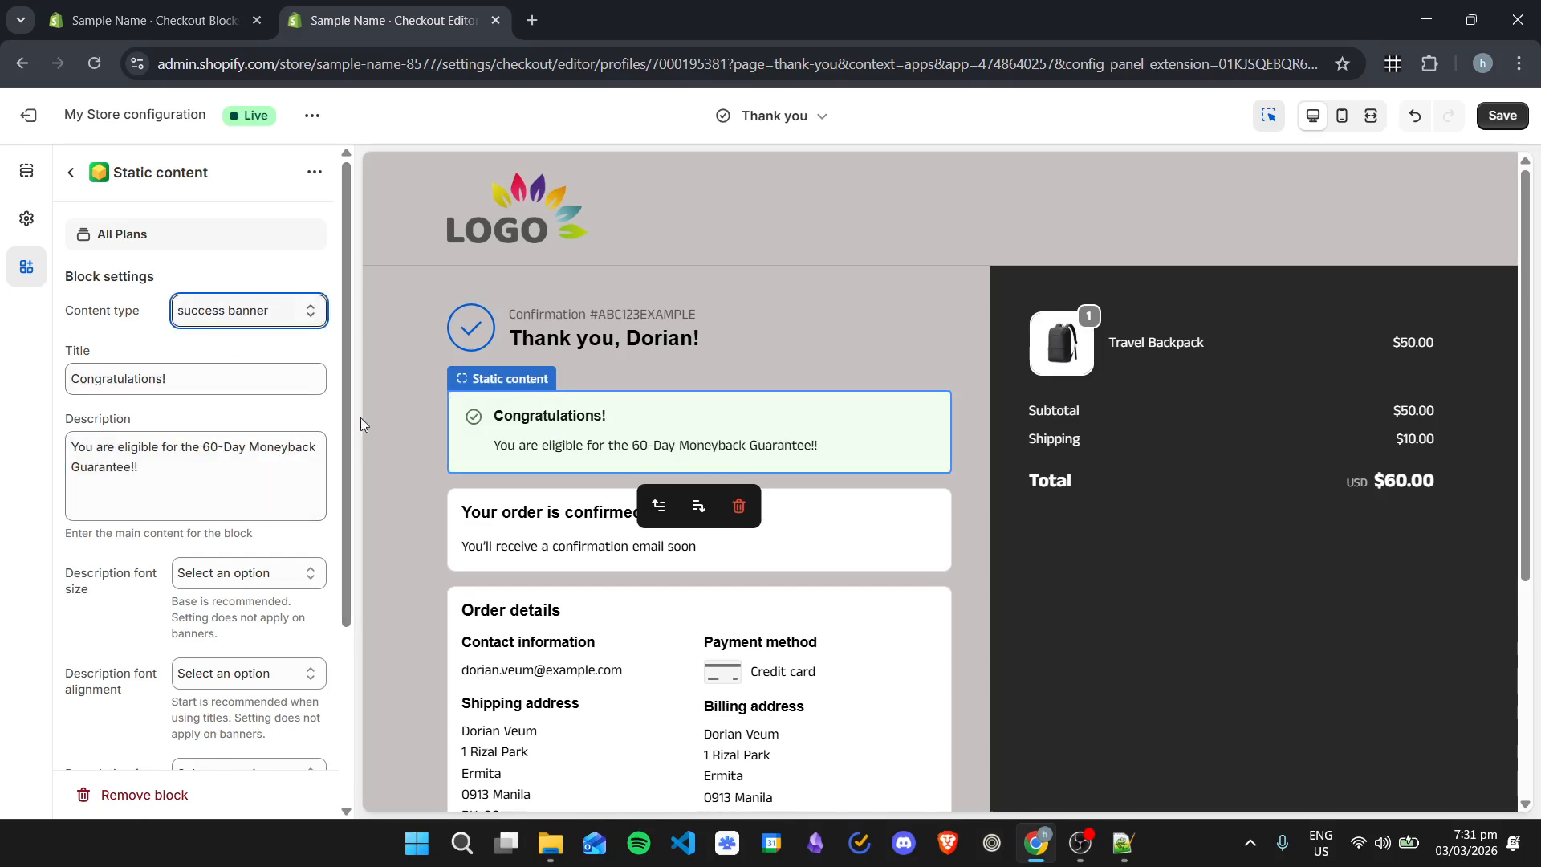
# - Leave the description font size unselected and set the description font appearance to success
pyautogui.scroll(-1, 302, 509)
pyautogui.click(241, 472)
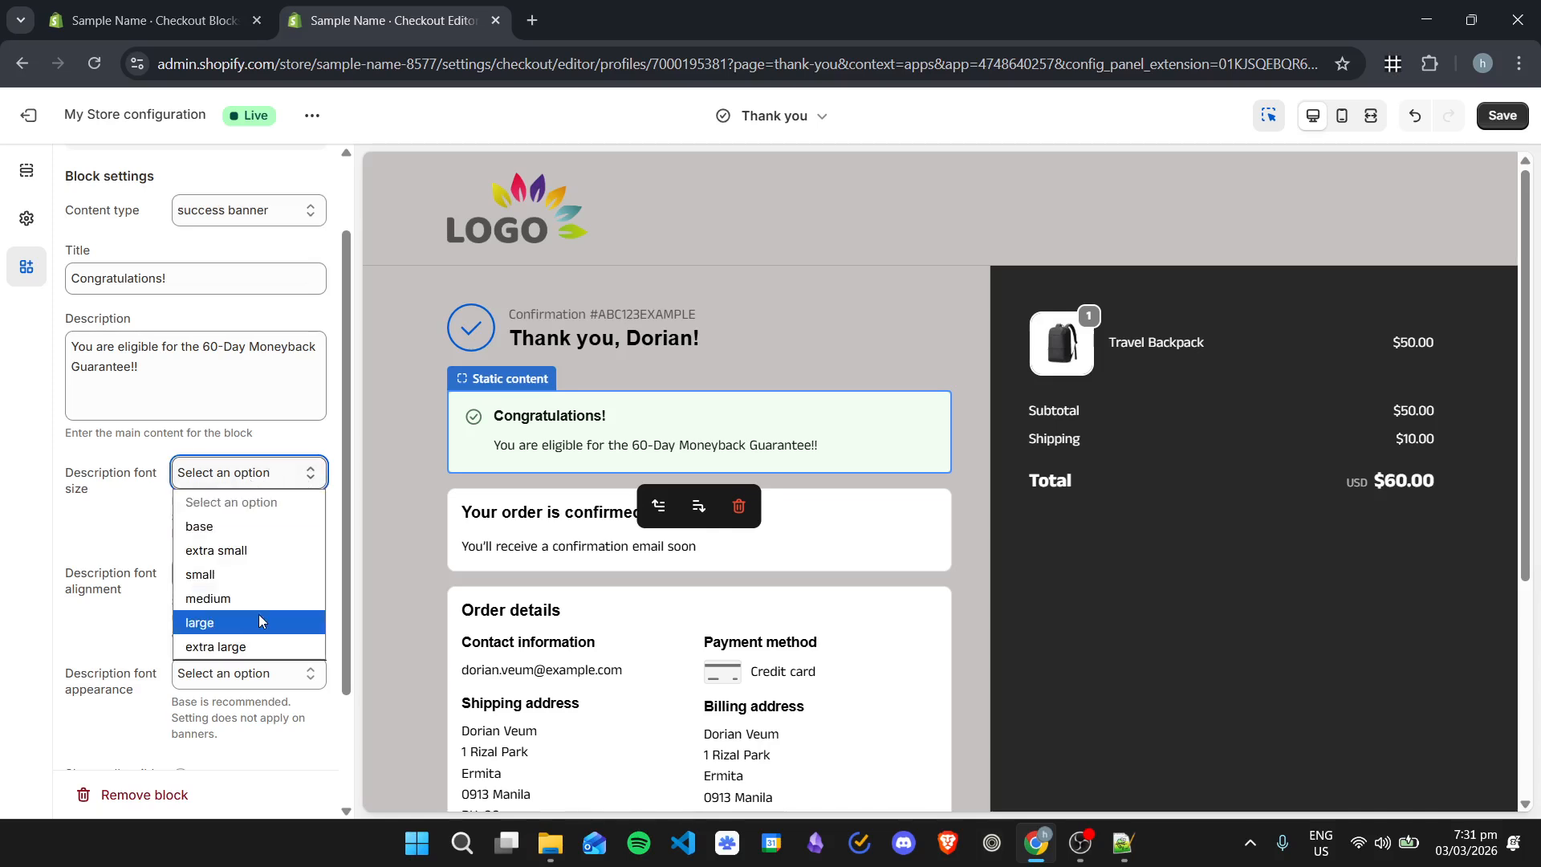
pyautogui.click(98, 535)
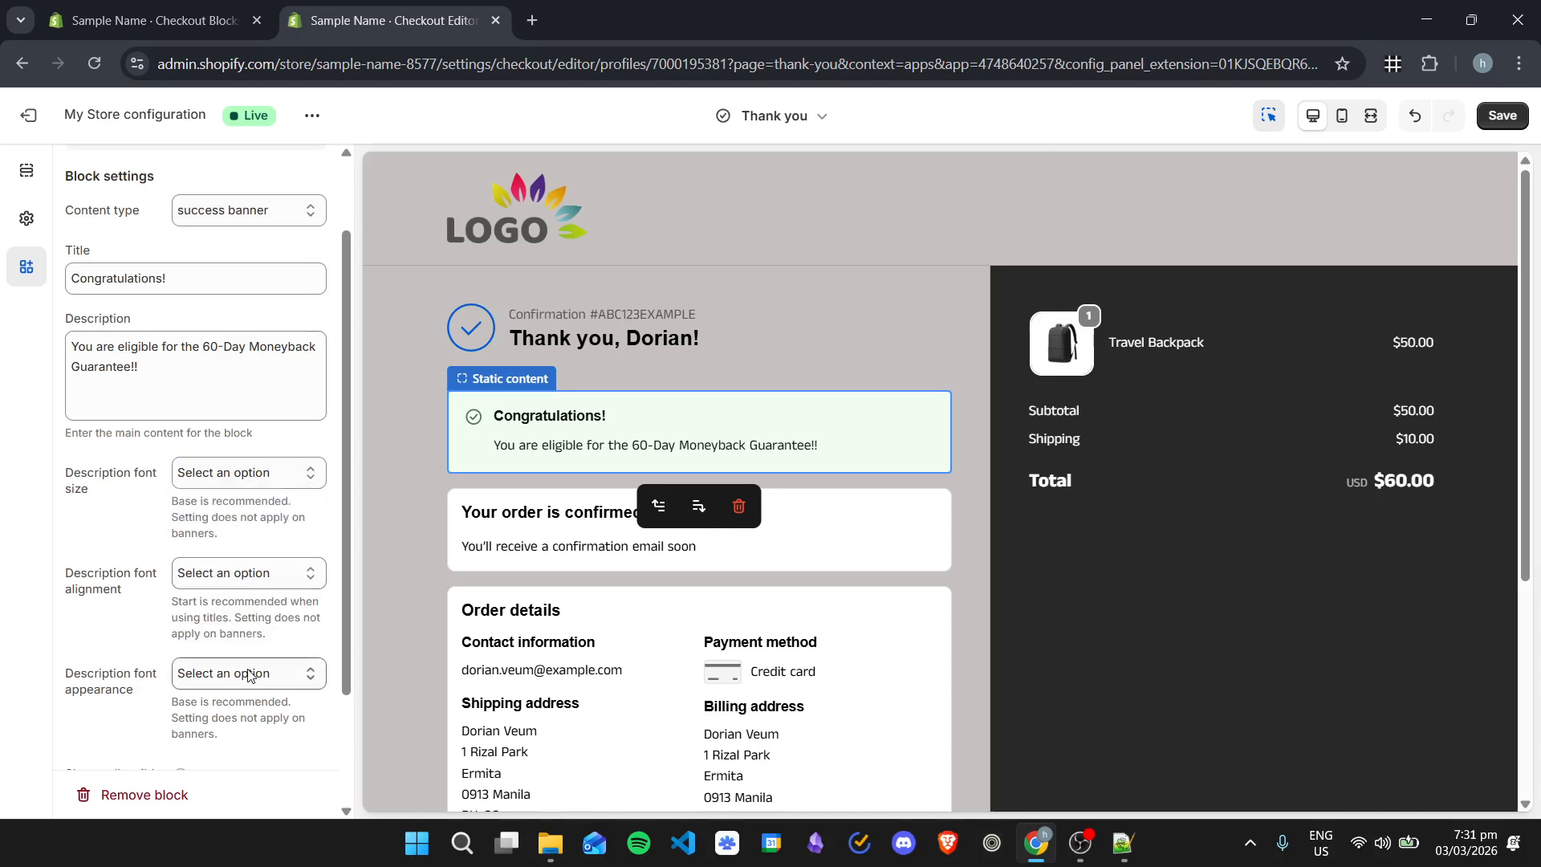
pyautogui.click(250, 675)
pyautogui.click(240, 592)
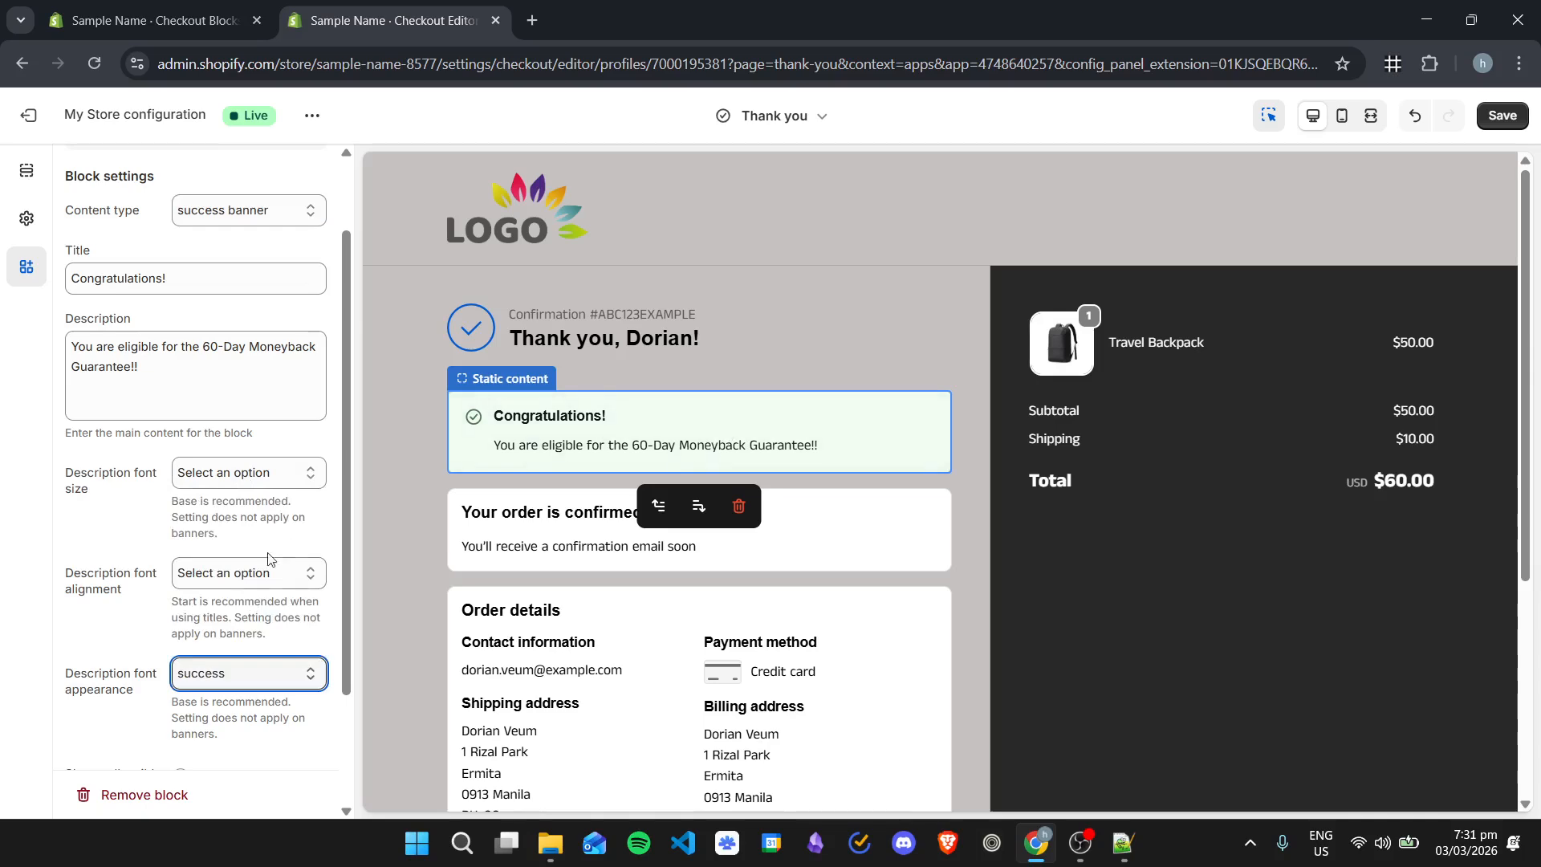
# - Look over the remaining block settings and save the Thank you page changes
pyautogui.scroll(-2, 291, 545)
pyautogui.scroll(3, 283, 675)
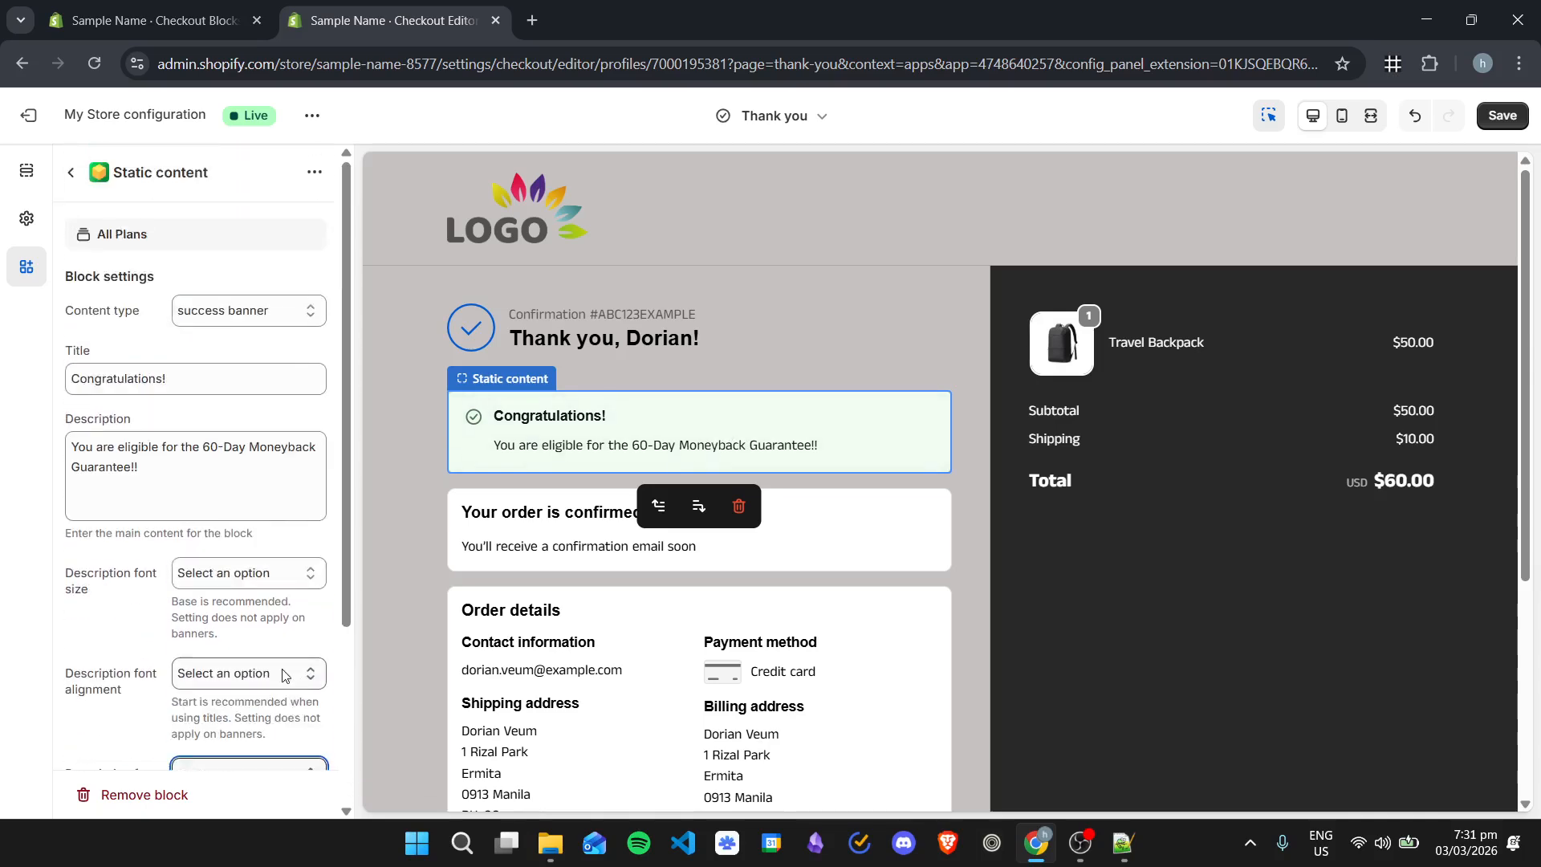
pyautogui.click(1502, 115)
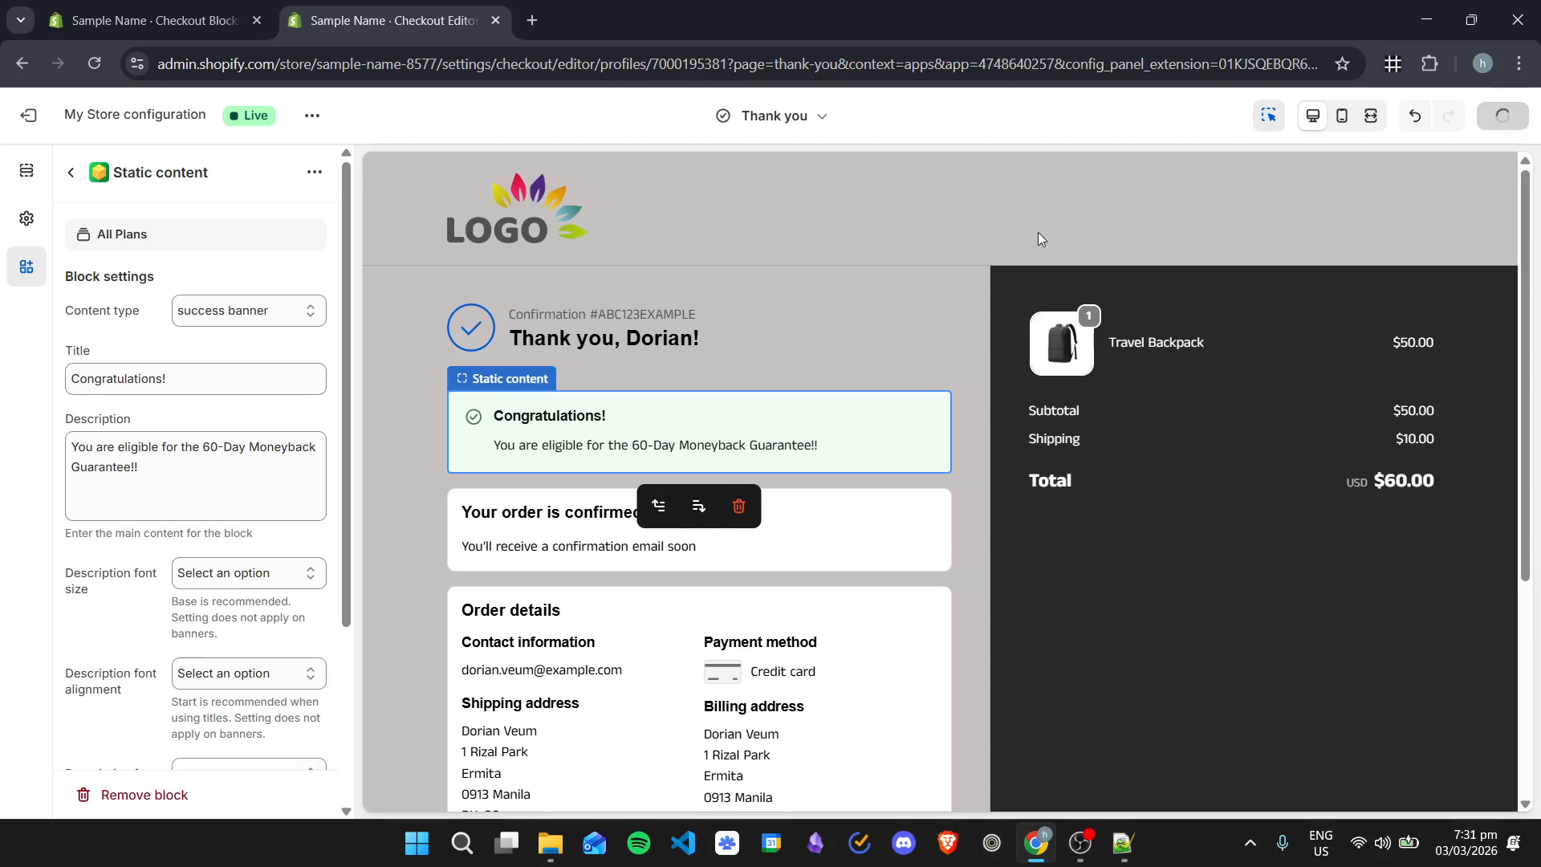